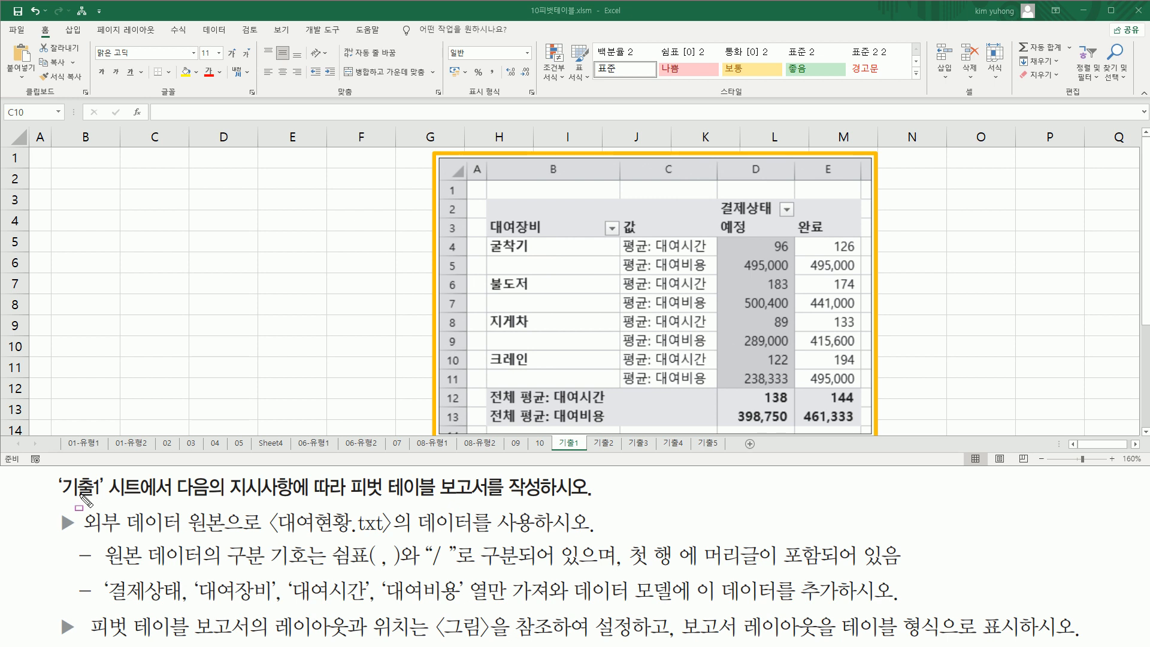
drag(64, 500, 583, 499)
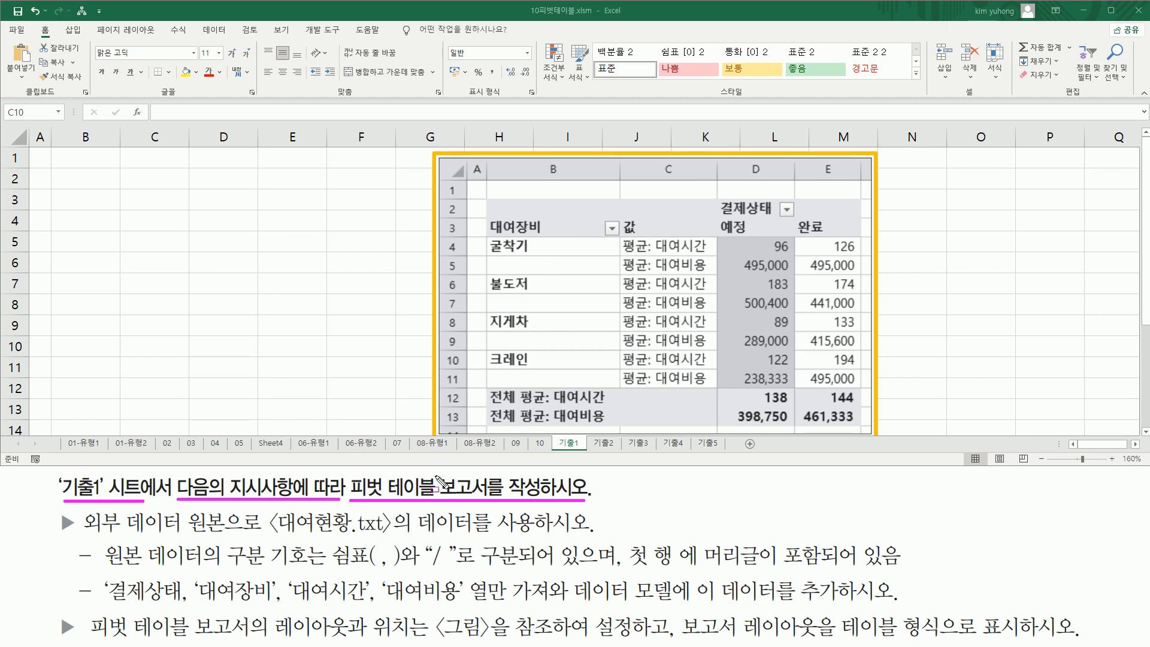
drag(555, 435, 581, 449)
drag(38, 154, 411, 385)
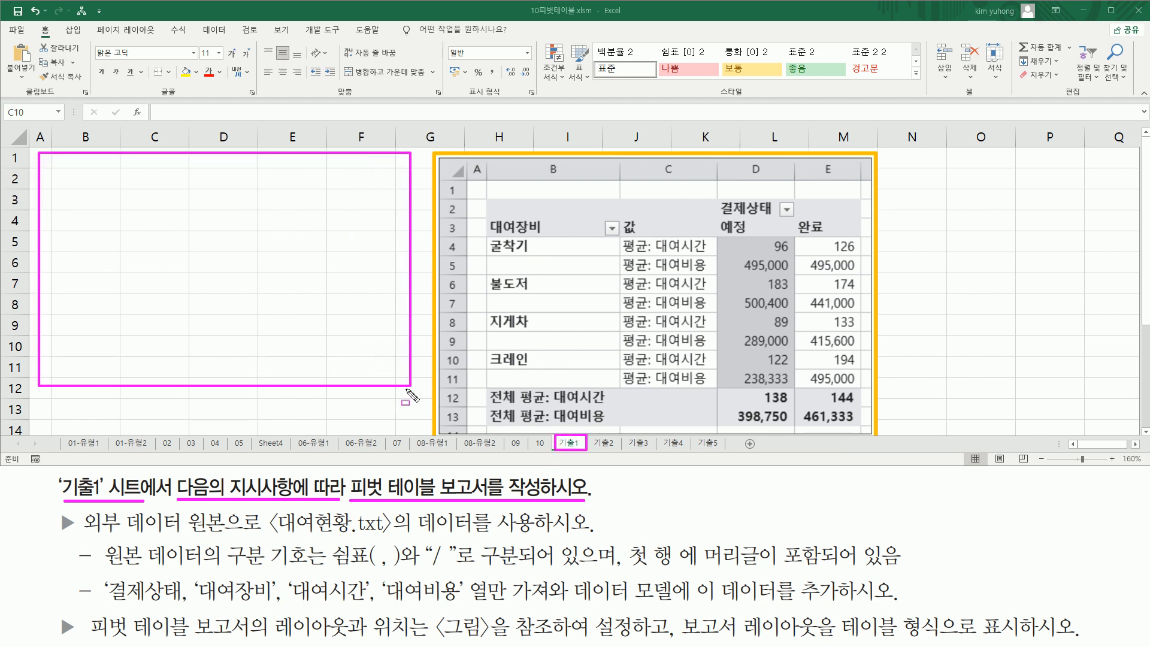
drag(73, 533, 227, 533)
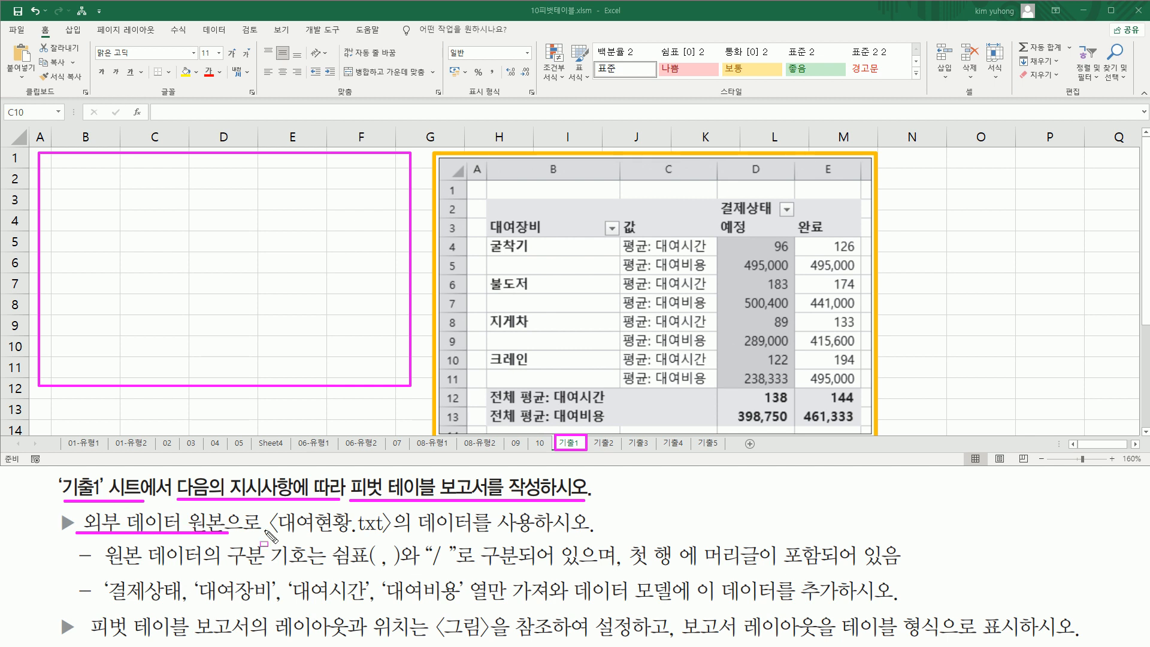
drag(278, 532, 381, 533)
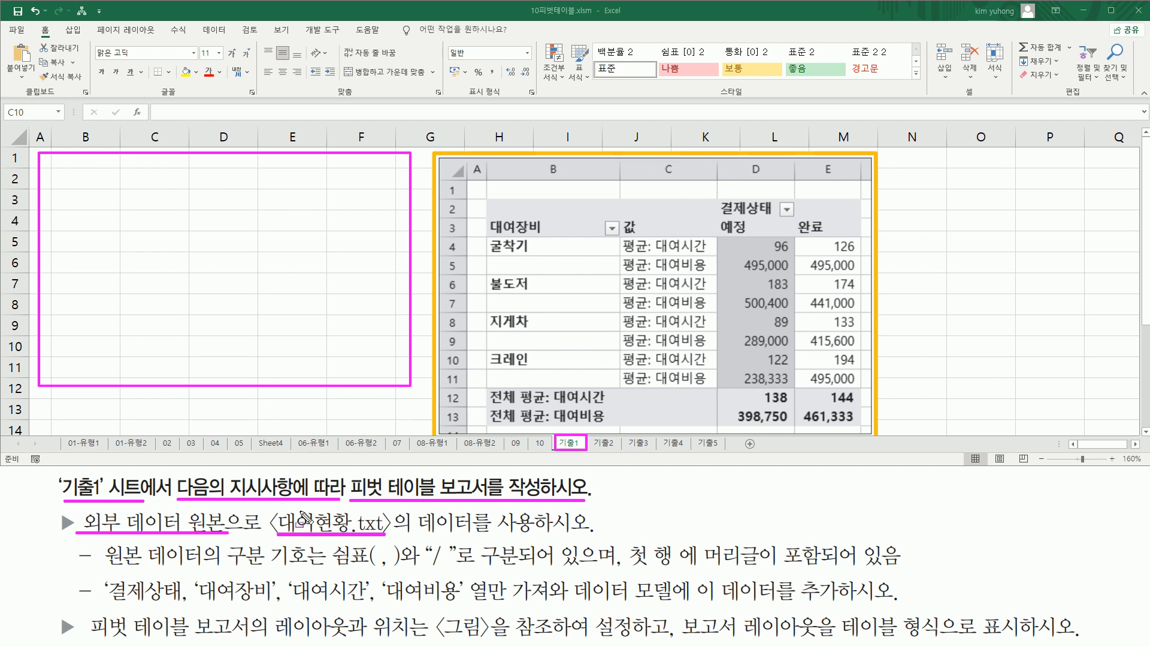
key(Escape)
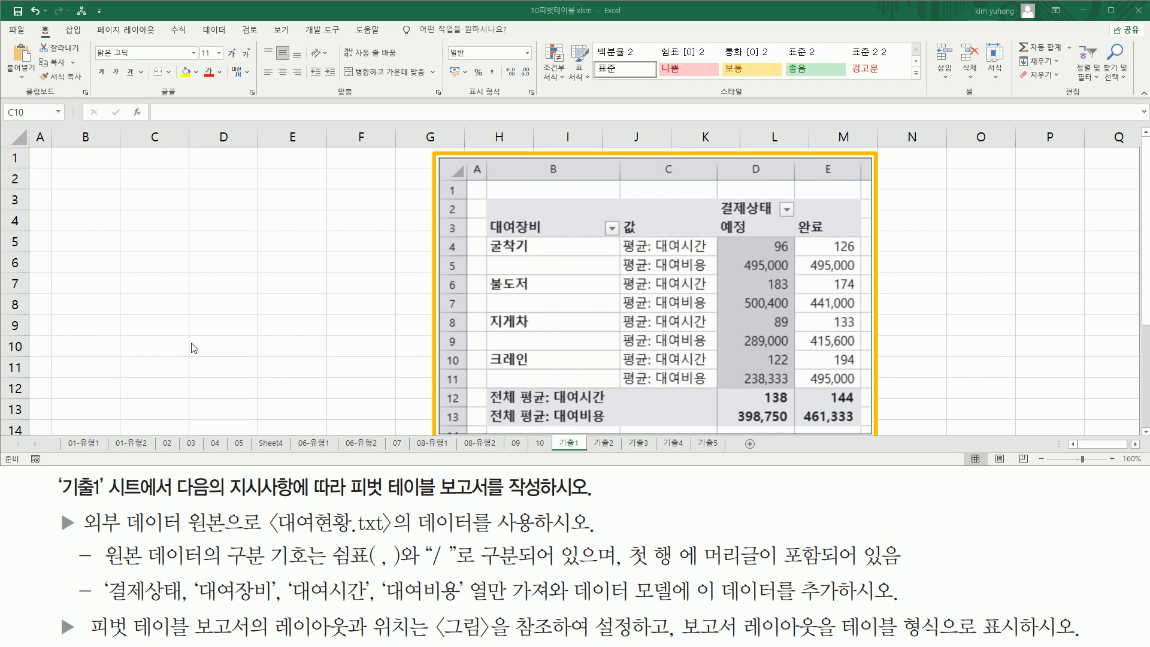
drag(60, 21, 90, 40)
key(Escape)
- Start a new PivotTable and set it to use an external data source
click(74, 30)
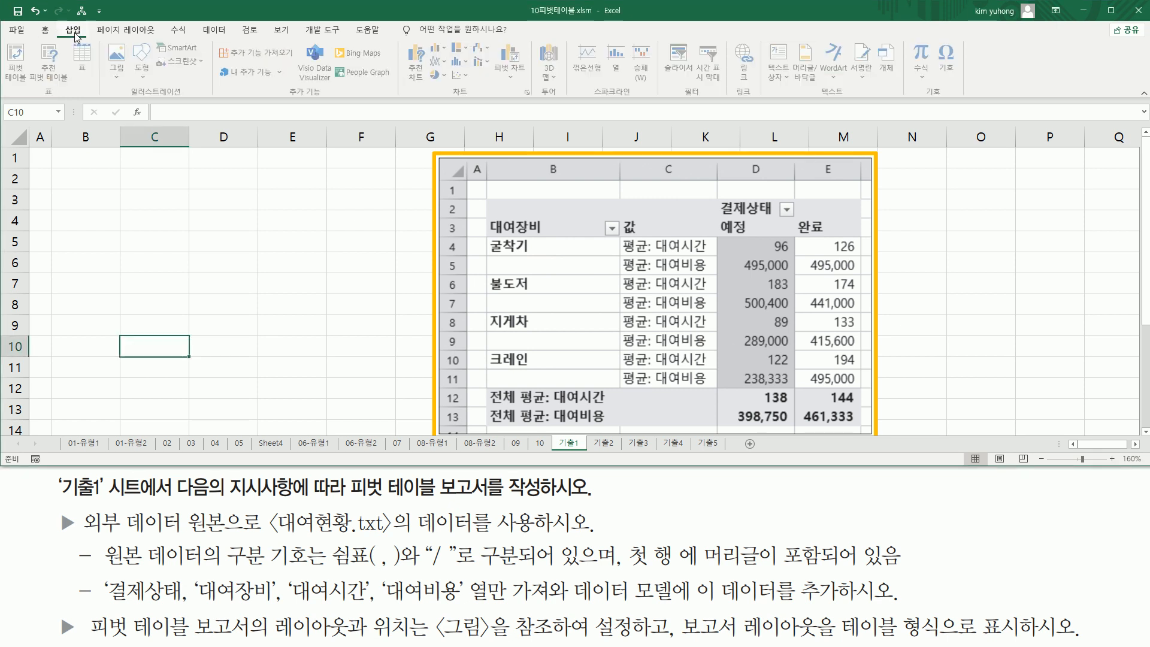
click(18, 60)
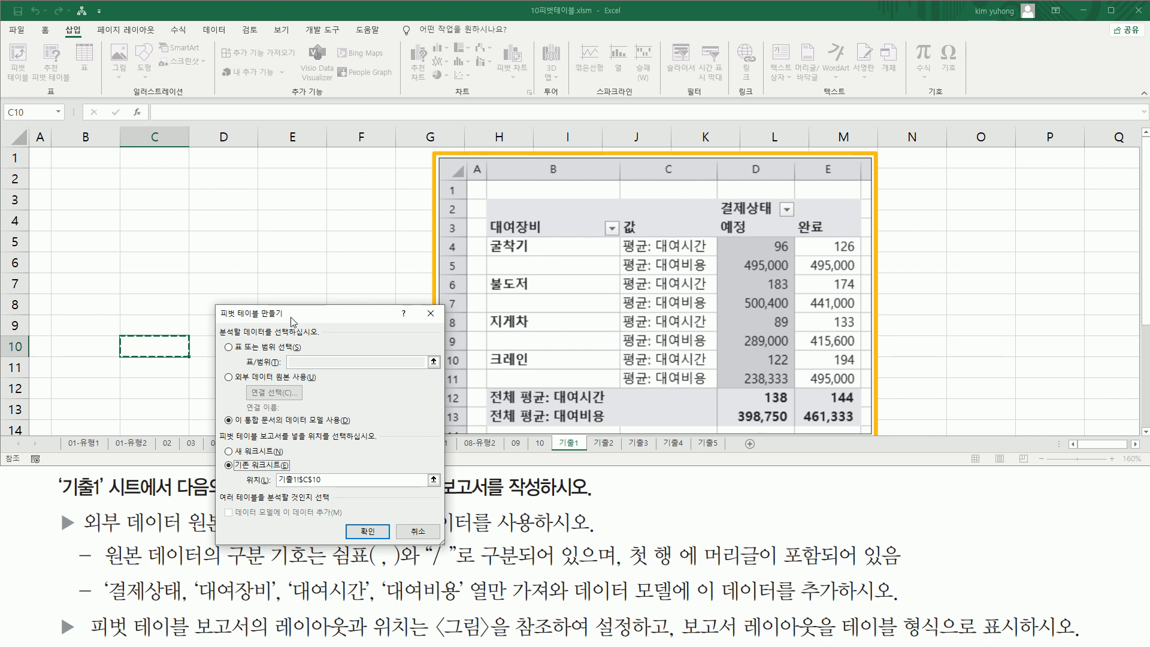
drag(213, 336, 319, 337)
drag(221, 369, 322, 385)
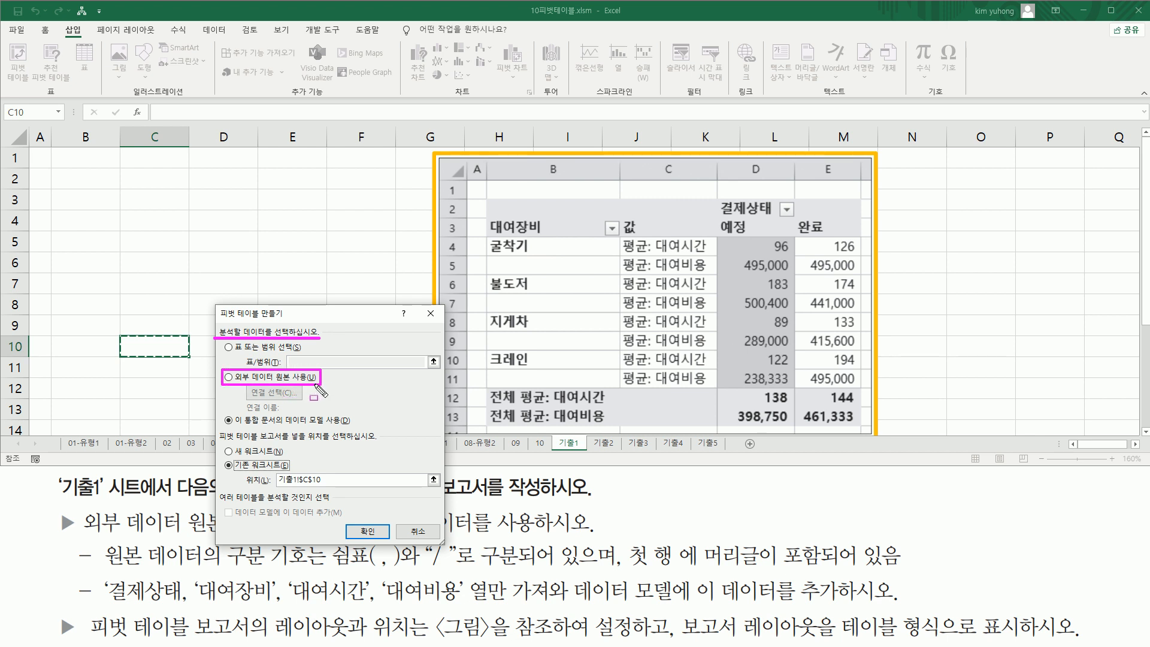
key(Escape)
click(256, 377)
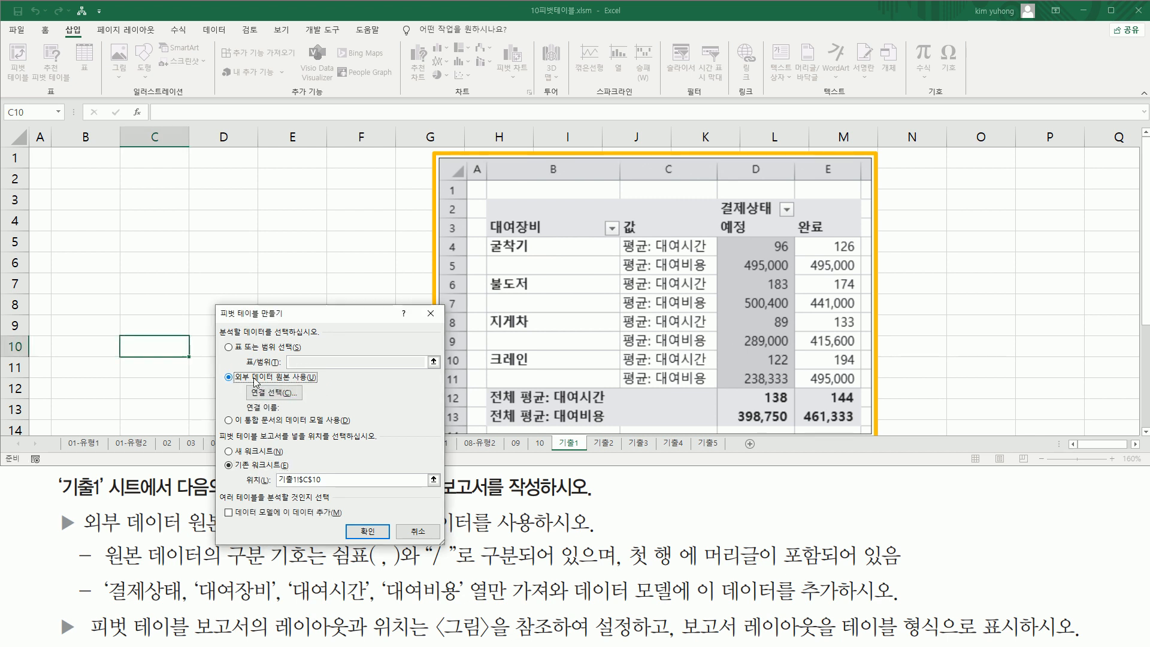
- Open the list of existing connections for the PivotTable and browse for other data source files
mouse_move(248, 385)
mouse_down()
mouse_move(259, 398)
mouse_move(304, 400)
mouse_up()
key(Escape)
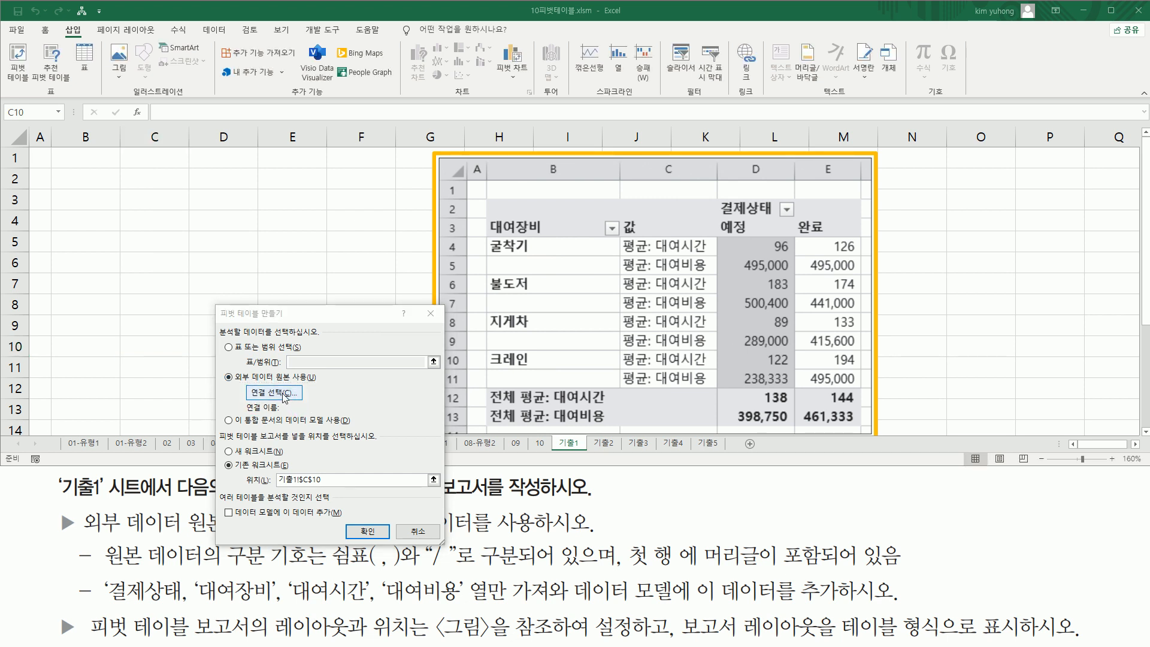
click(282, 394)
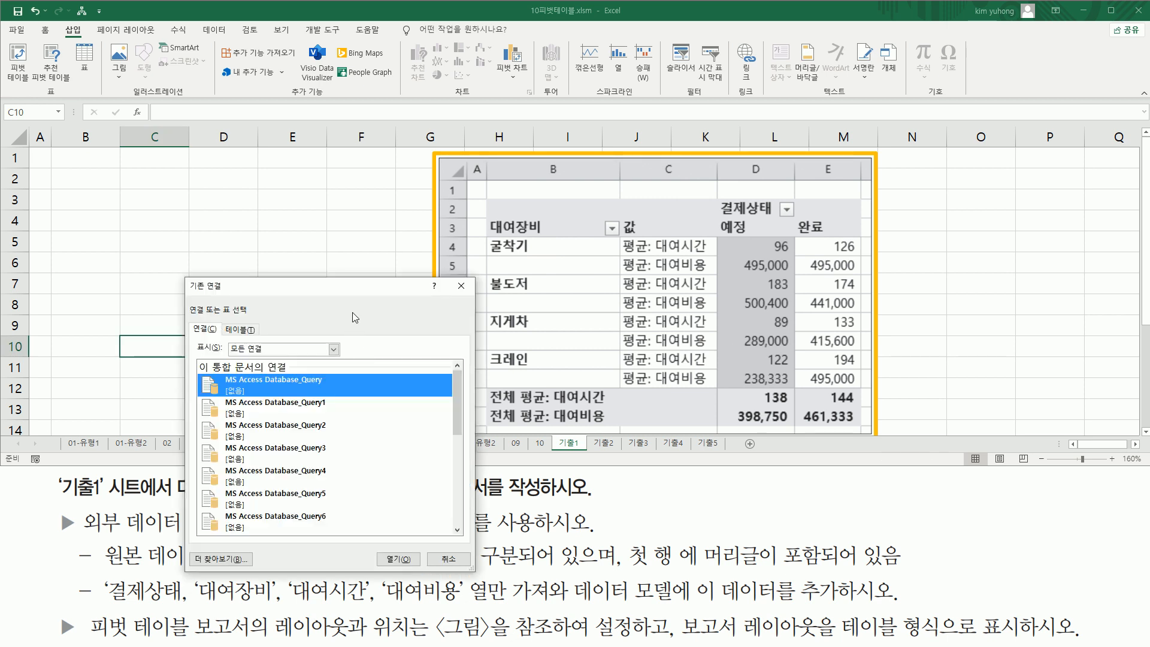
key(ctrl+2)
mouse_move(184, 277)
mouse_down()
mouse_move(206, 416)
mouse_move(410, 550)
mouse_move(473, 570)
mouse_up()
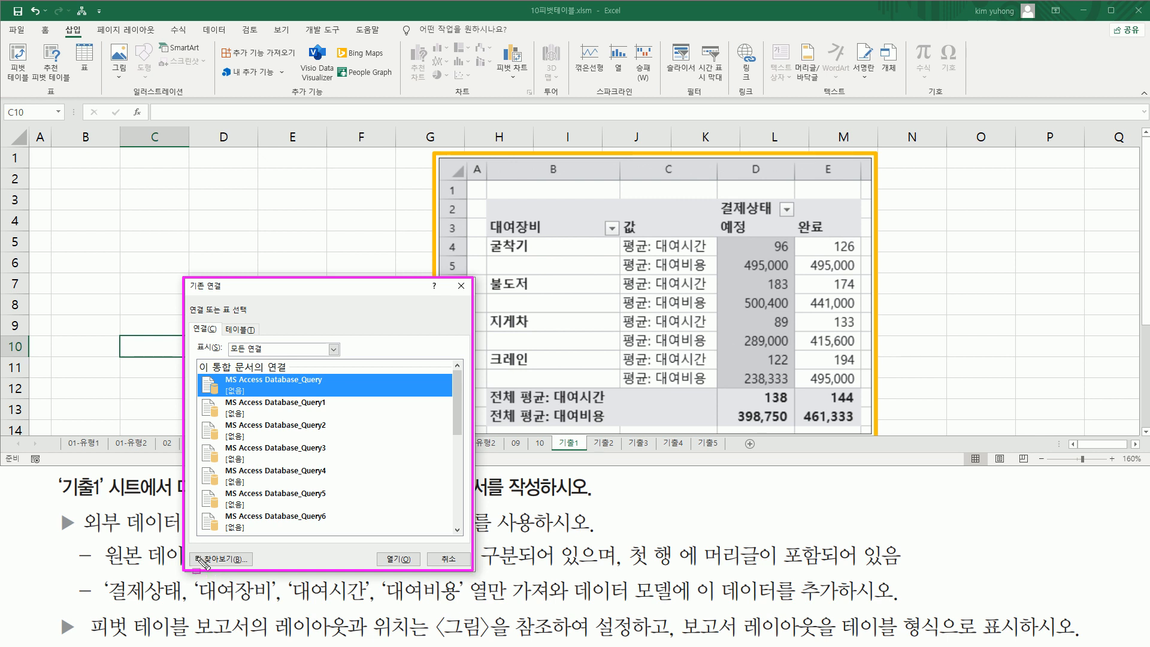
drag(188, 554, 268, 584)
key(Escape)
click(235, 560)
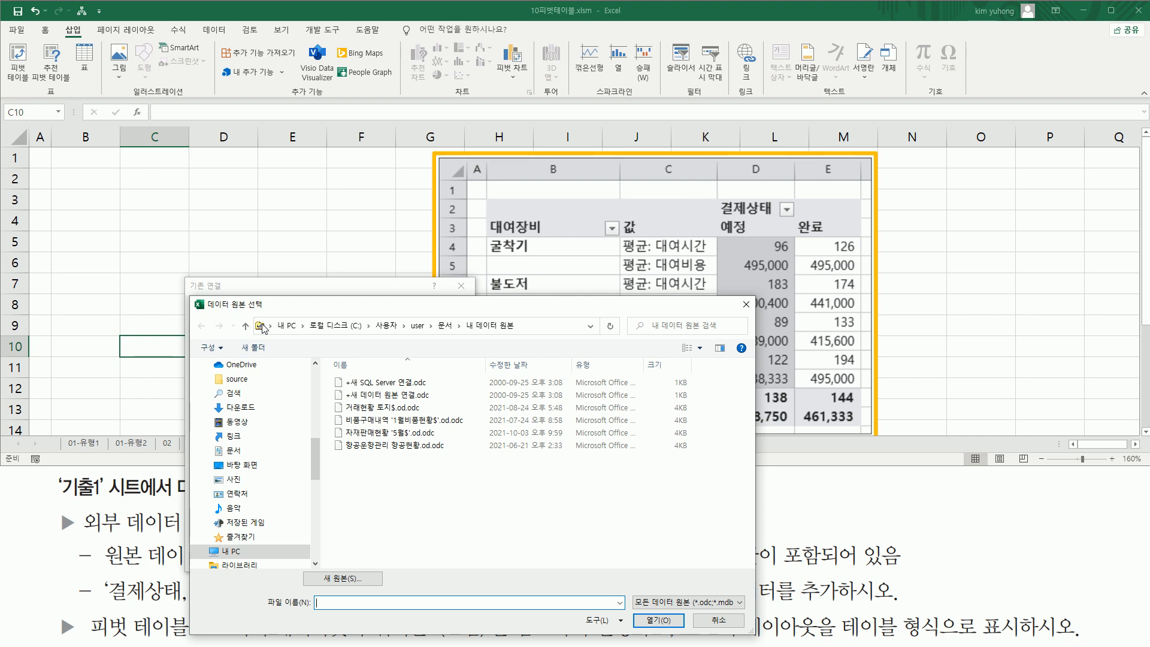
- Open 대여현황.txt from the 길벗컴활1급총정리 > 엑셀 > 기능 folder on drive C as the data source
click(336, 328)
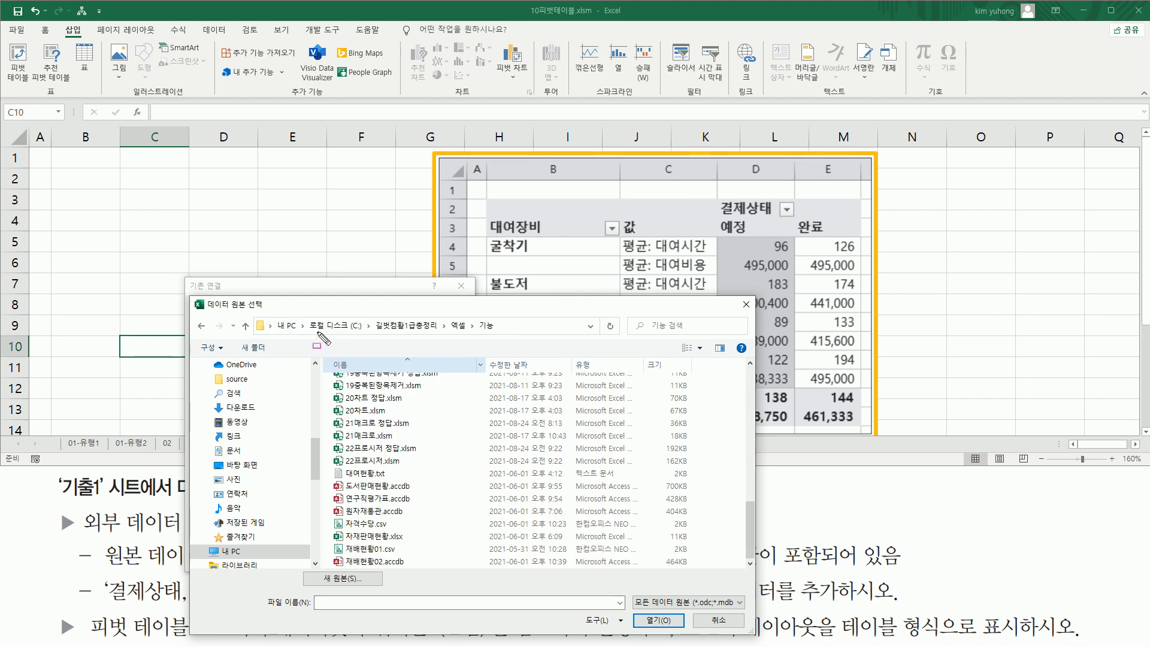
mouse_move(315, 334)
mouse_down()
mouse_move(465, 333)
mouse_move(497, 317)
mouse_up()
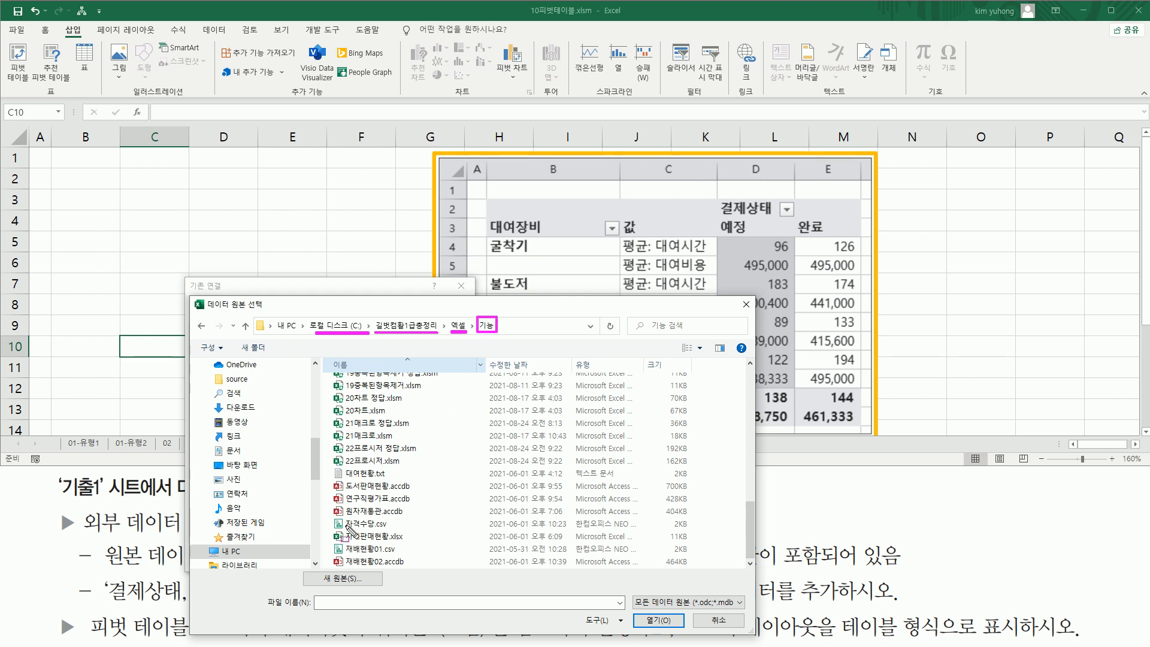
drag(333, 465, 394, 483)
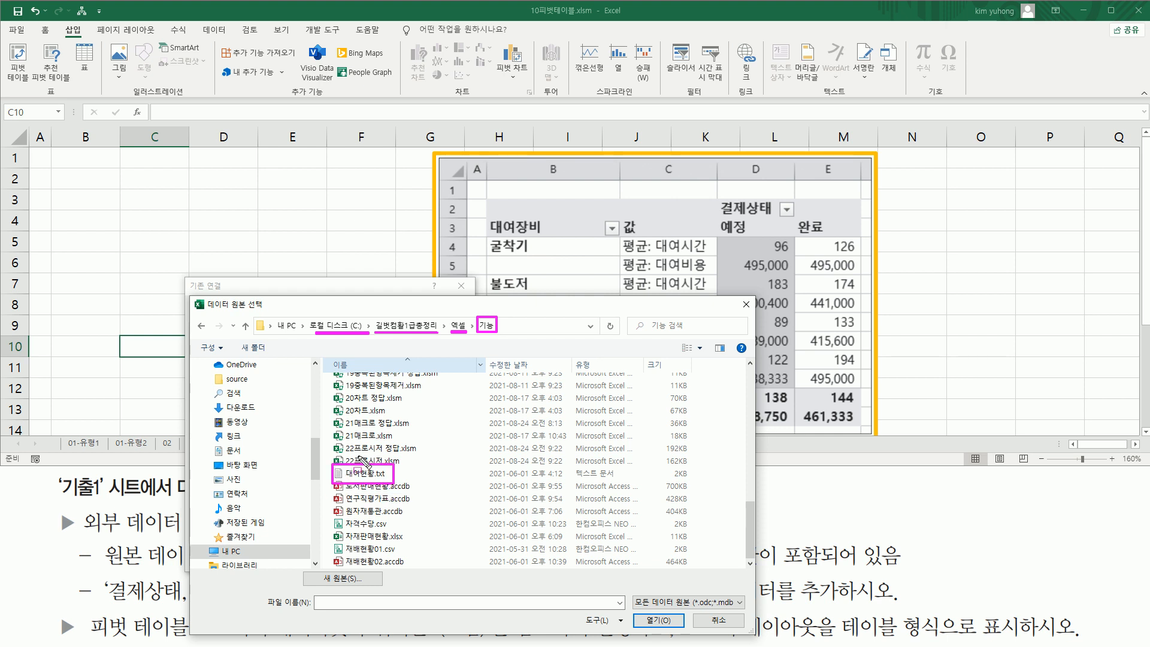
click(382, 478)
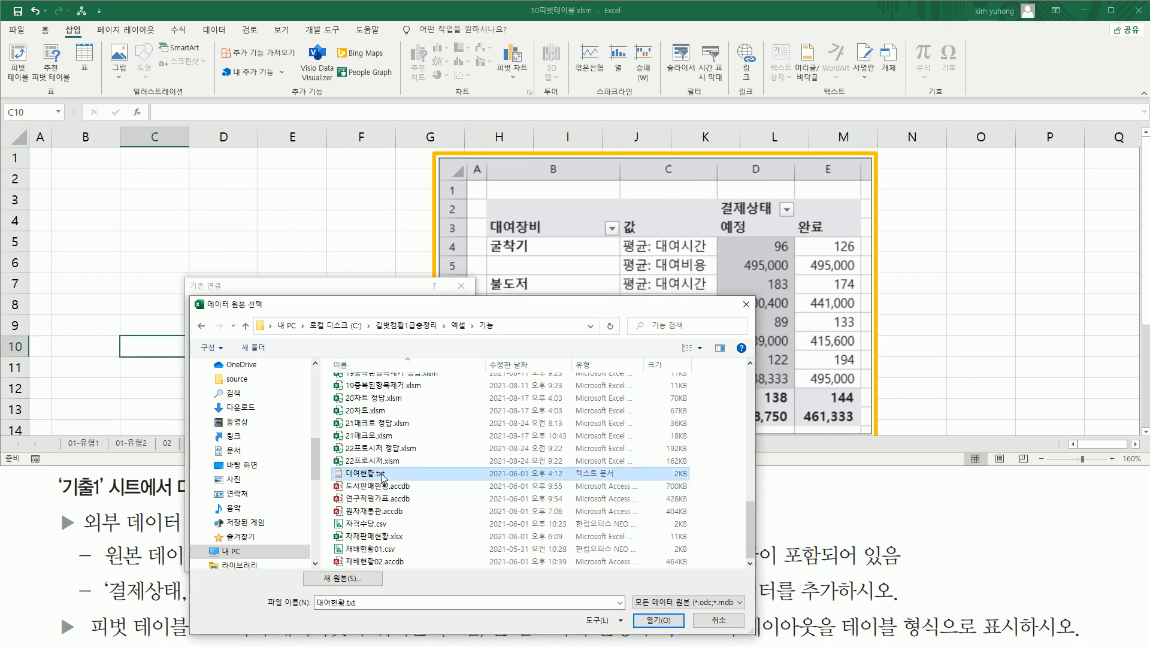
click(647, 618)
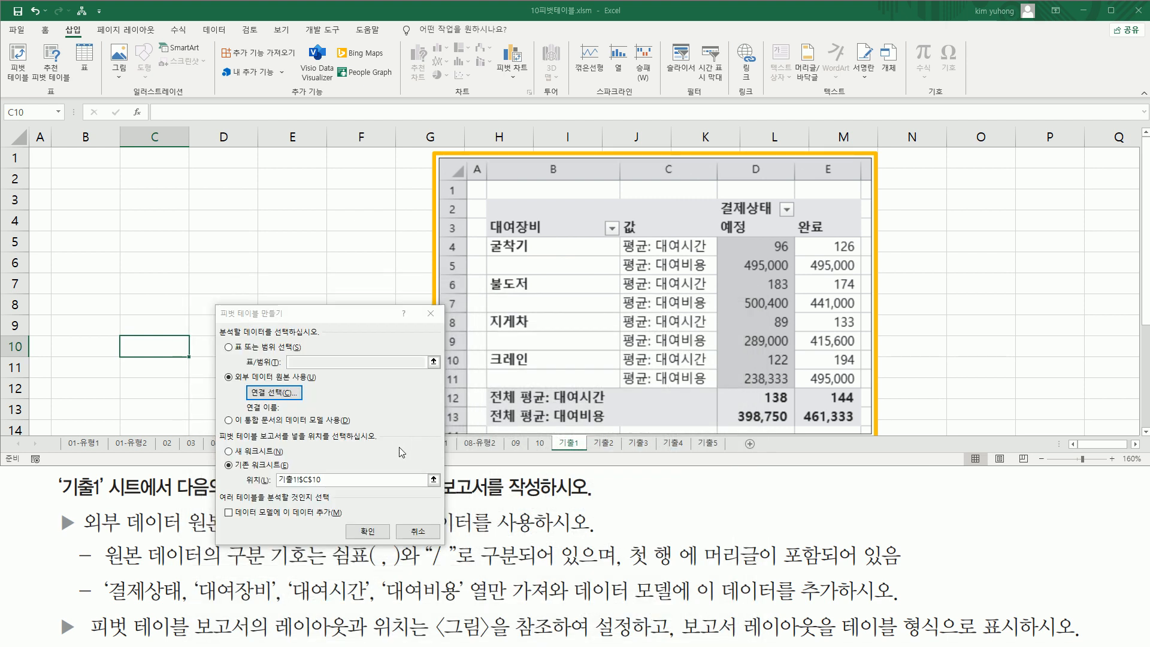
- Keep the text import as delimited, mark the data as having headers, and continue to the delimiter settings
drag(195, 284, 242, 185)
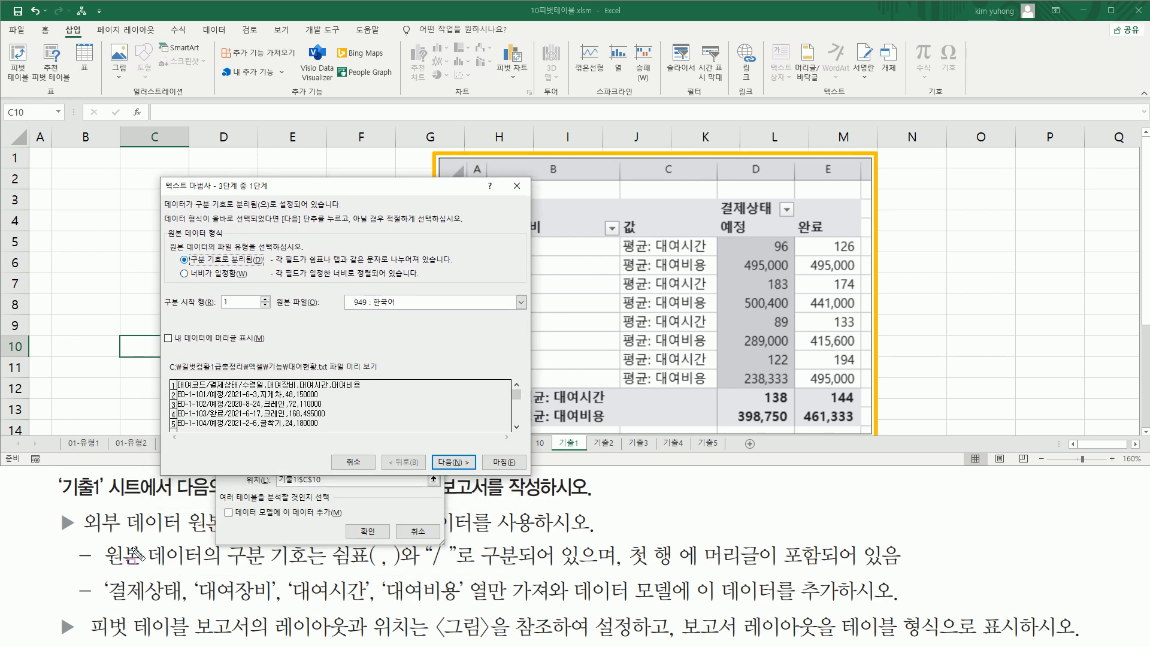
drag(105, 568, 517, 572)
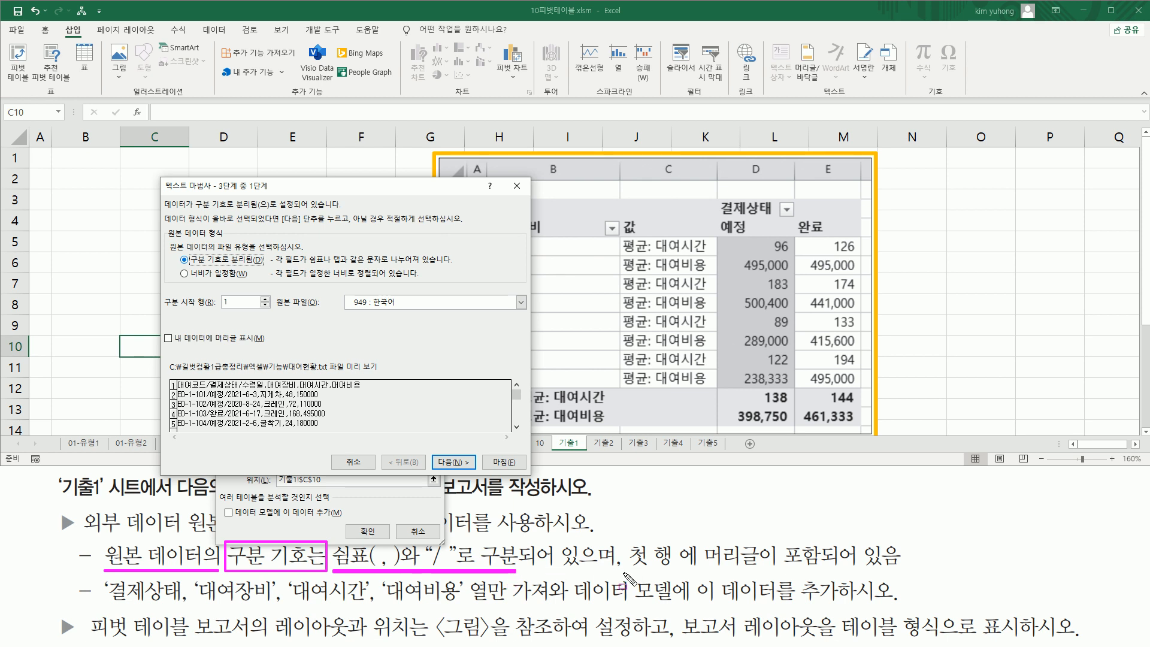
drag(622, 573, 907, 572)
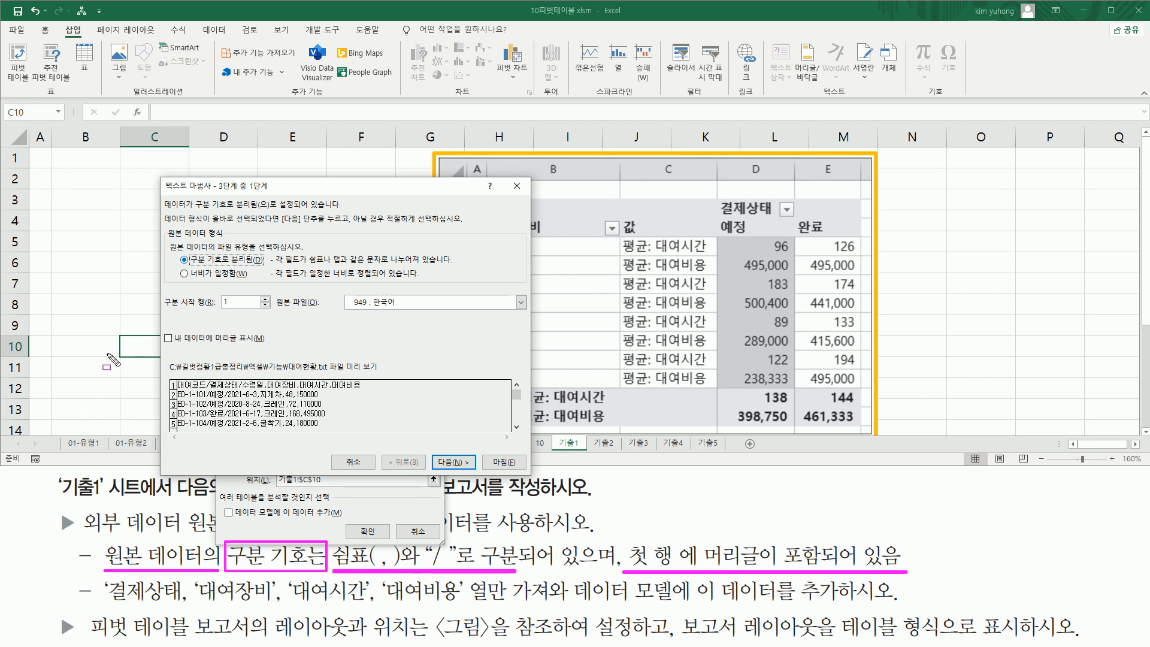
drag(178, 254, 262, 266)
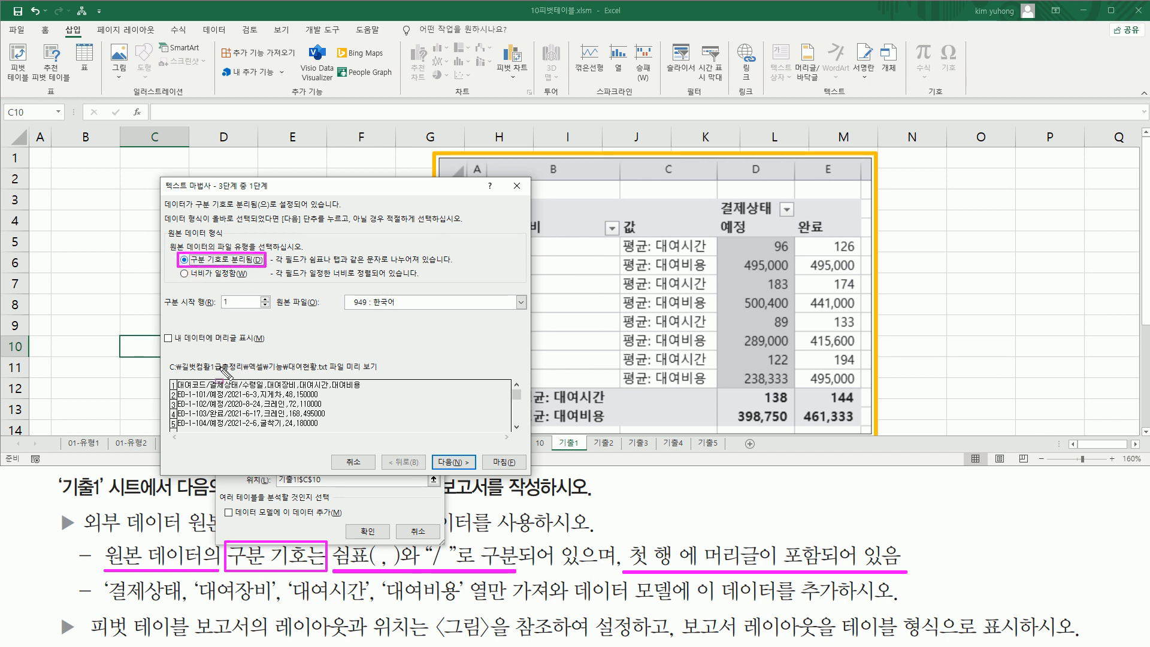
mouse_move(157, 359)
mouse_down()
mouse_move(258, 359)
mouse_move(276, 345)
mouse_up()
key(Escape)
click(230, 338)
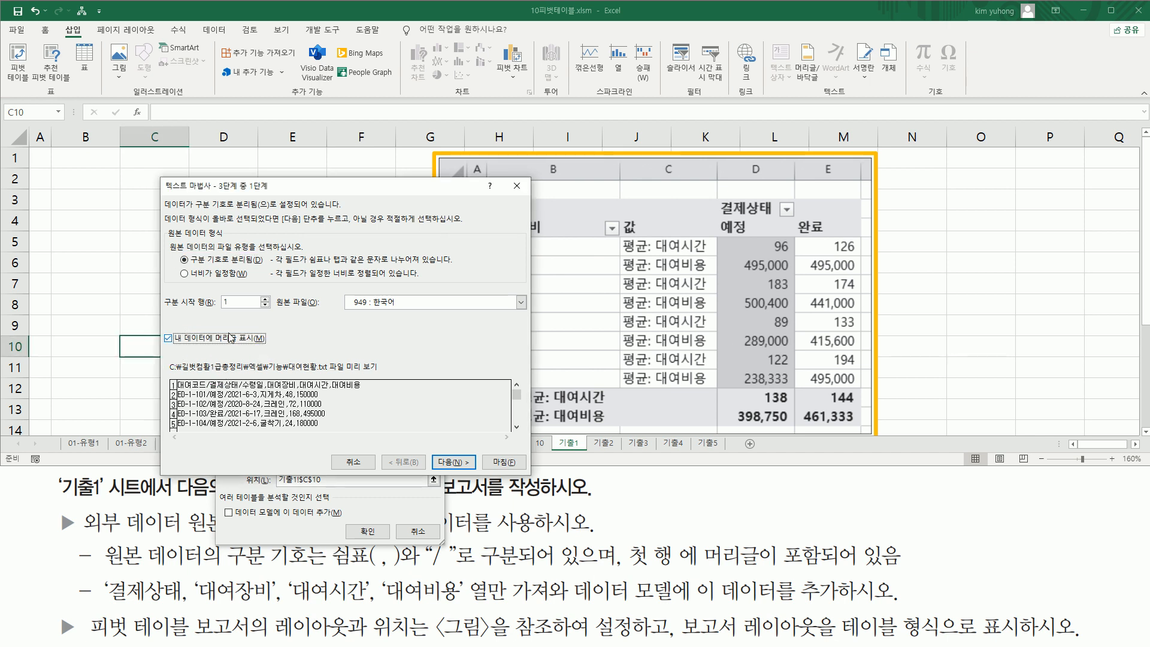
click(453, 462)
- Replace the tab delimiter with comma and the custom character "/", and continue to the column format settings
key(ctrl+2)
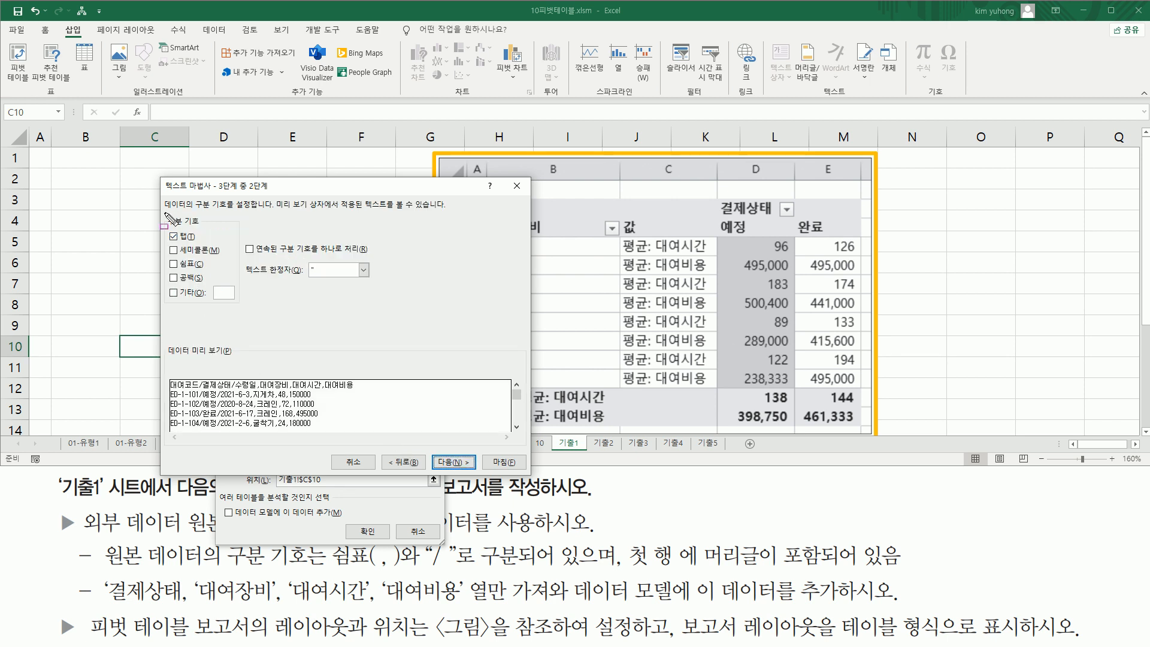
mouse_move(160, 211)
mouse_down()
mouse_move(217, 240)
mouse_move(255, 306)
mouse_move(243, 308)
mouse_up()
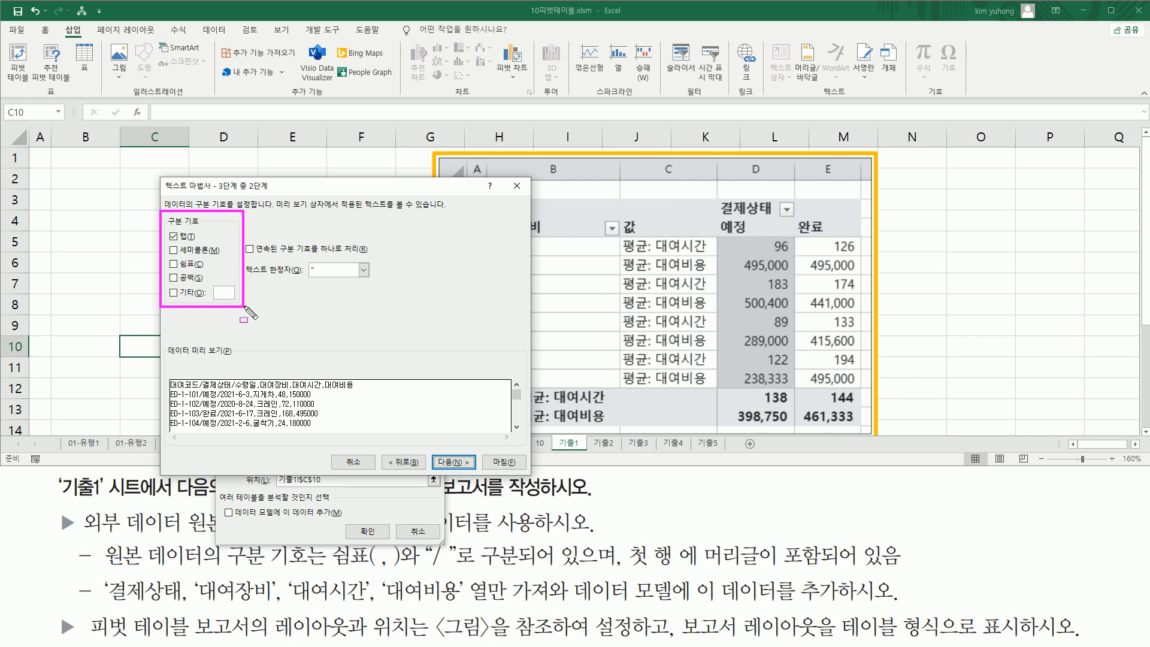
key(Escape)
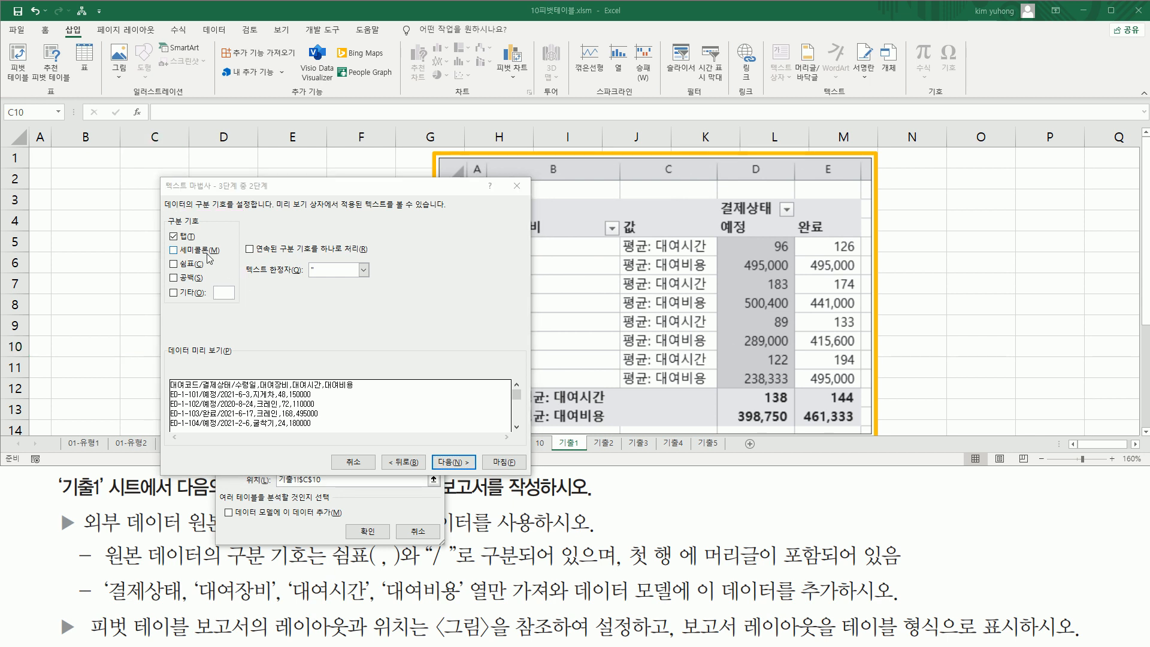
click(173, 237)
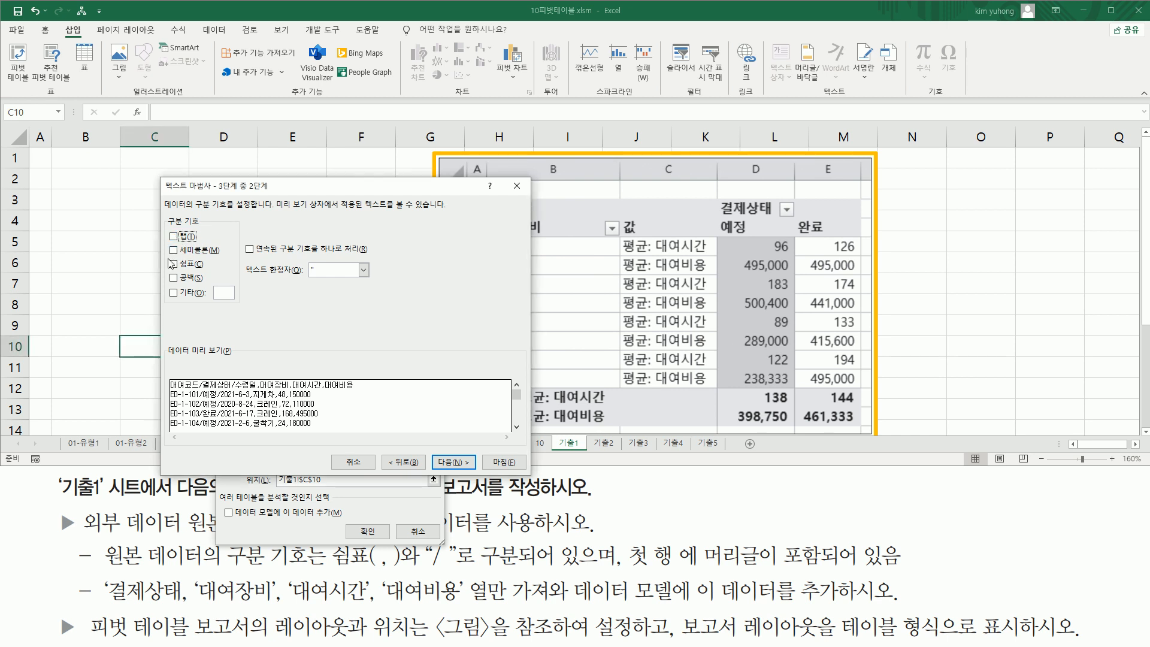
click(174, 264)
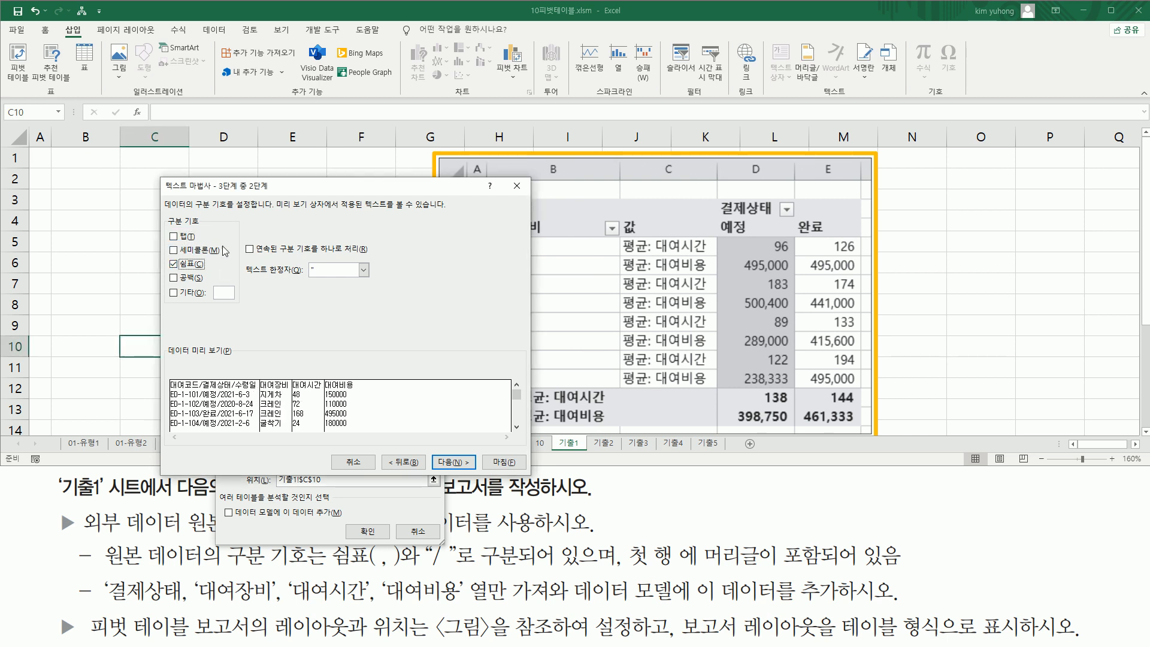
mouse_move(163, 229)
mouse_down()
mouse_move(191, 272)
mouse_move(227, 280)
mouse_up()
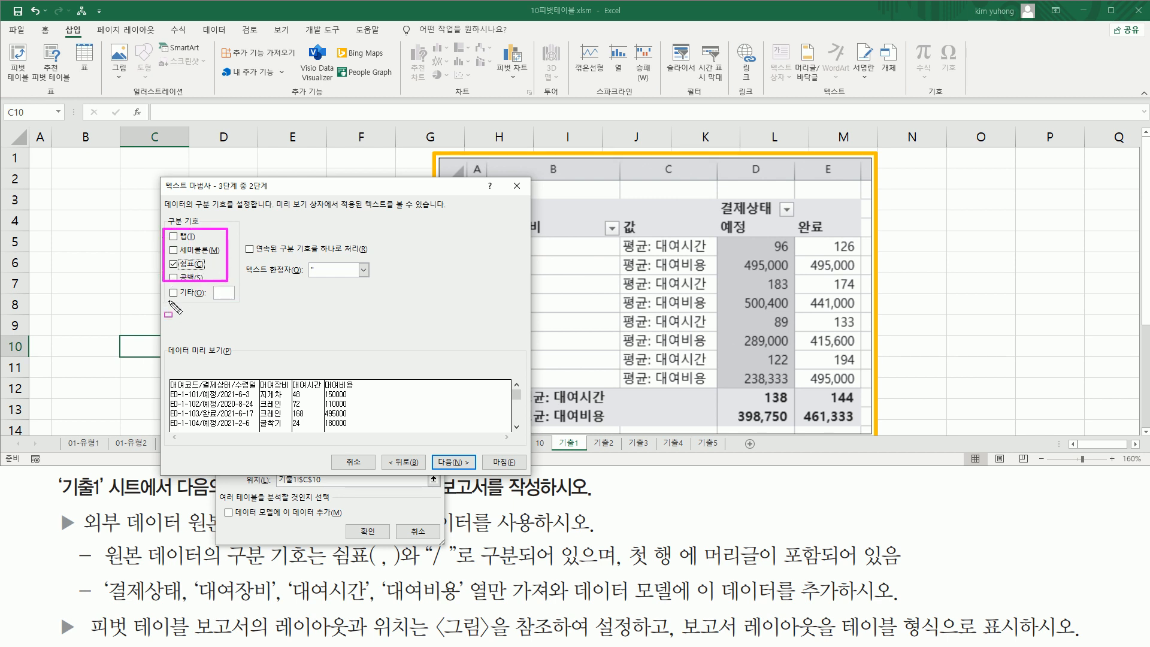
click(230, 292)
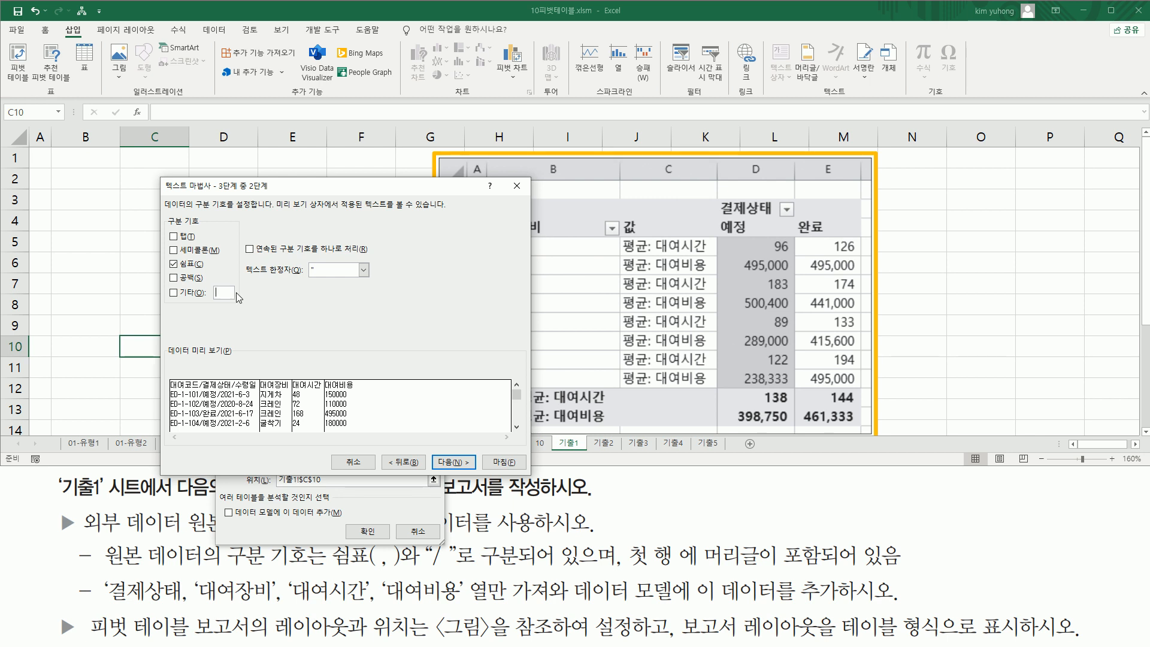
text(/)
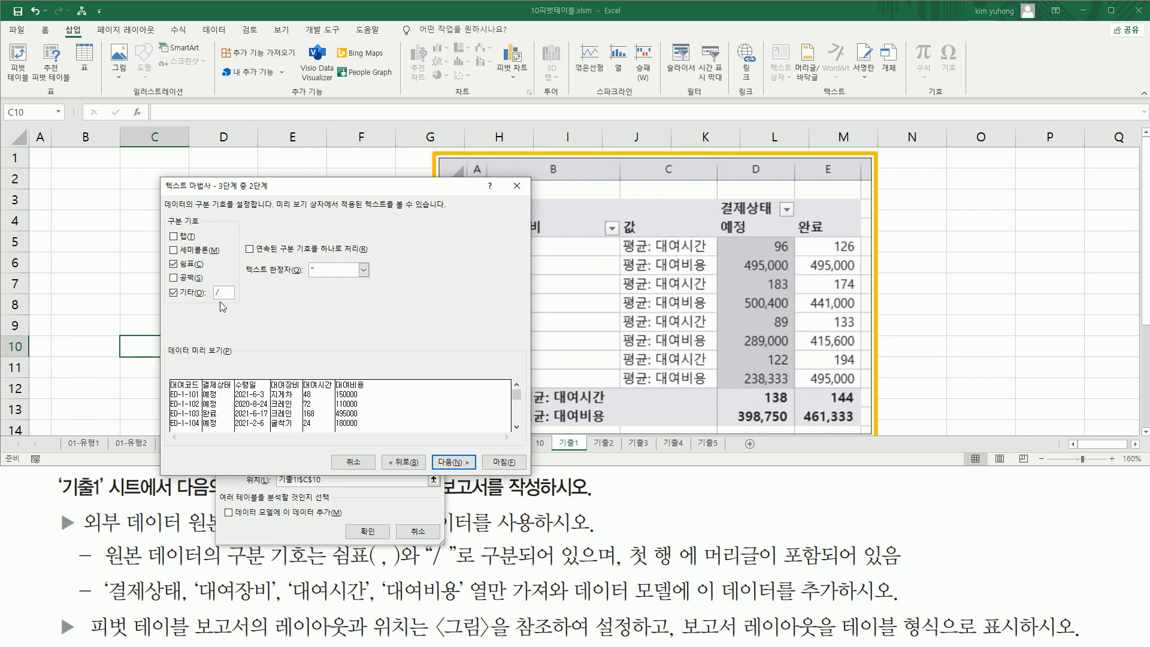
mouse_move(167, 376)
mouse_down()
mouse_move(296, 433)
mouse_move(378, 377)
mouse_move(168, 376)
mouse_up()
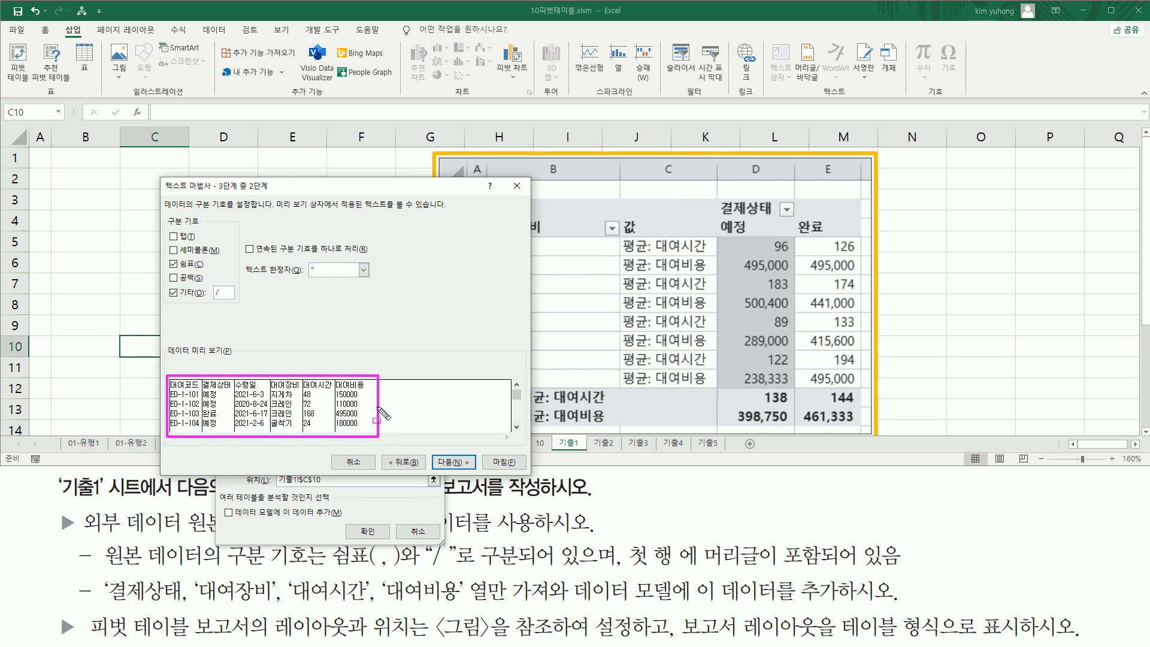
click(449, 462)
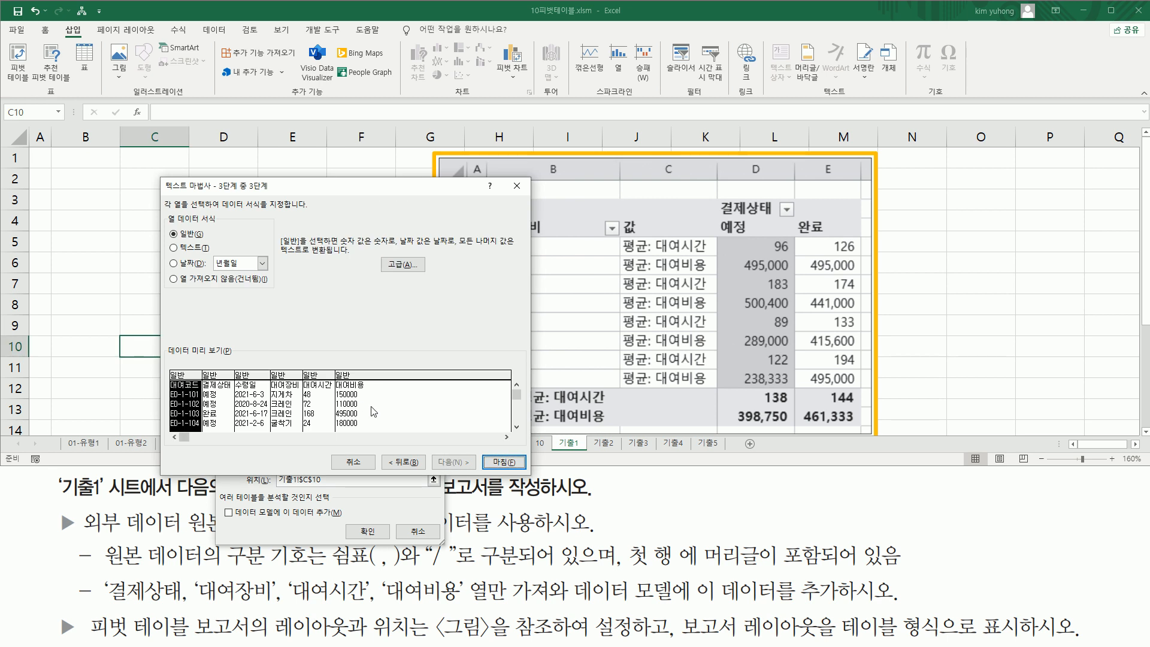
drag(157, 210, 309, 211)
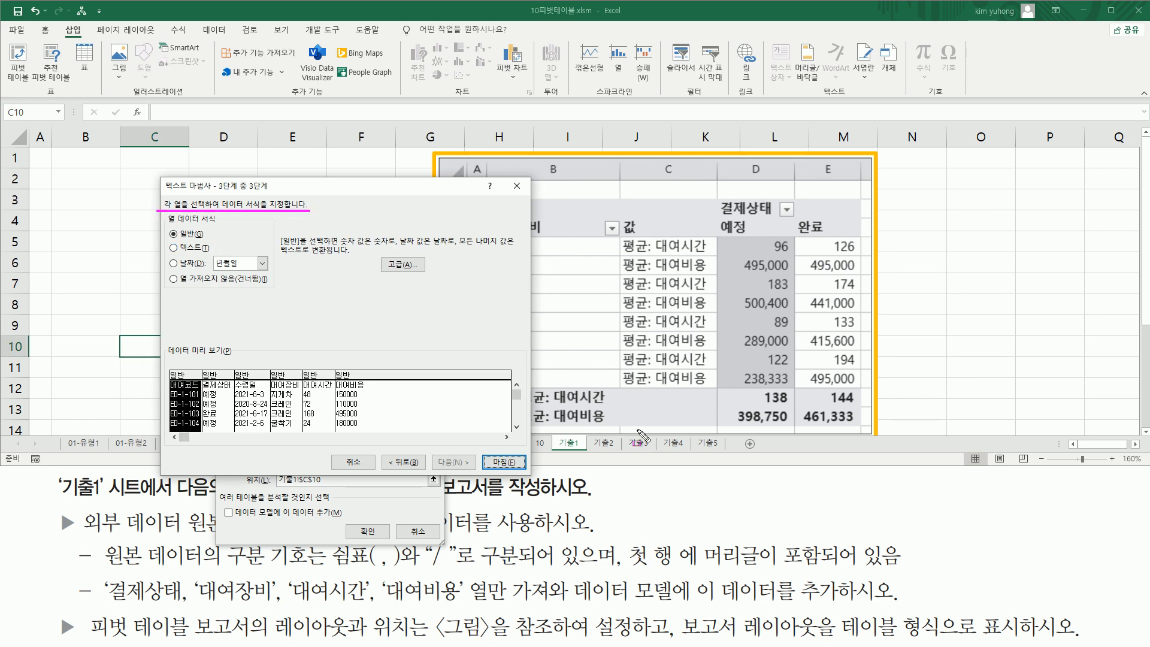
mouse_move(109, 604)
mouse_down()
mouse_move(898, 604)
mouse_move(898, 582)
mouse_up()
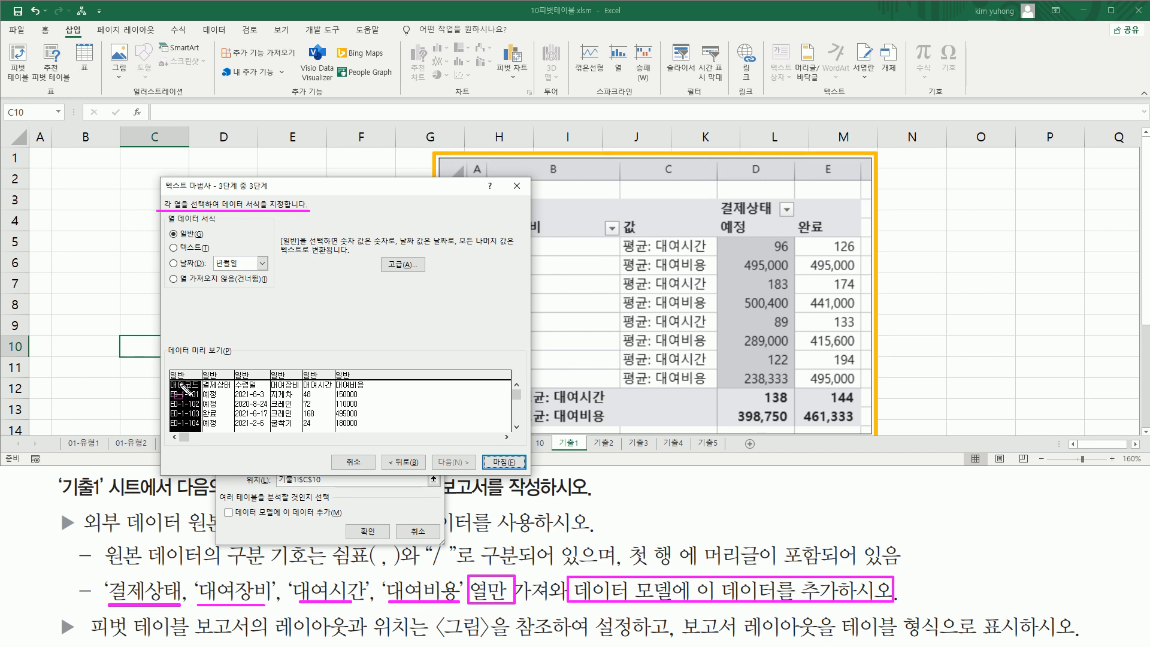
- Exclude the 대여코드 and 수령일 columns from the text import
key(Escape)
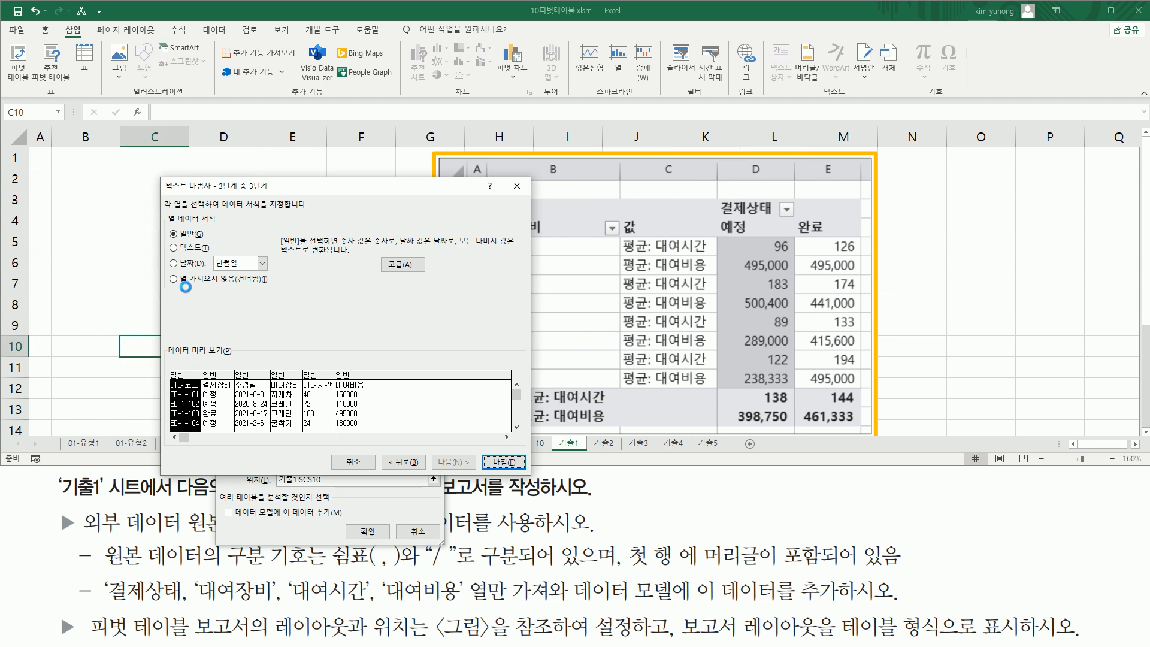
drag(164, 273, 262, 291)
click(192, 281)
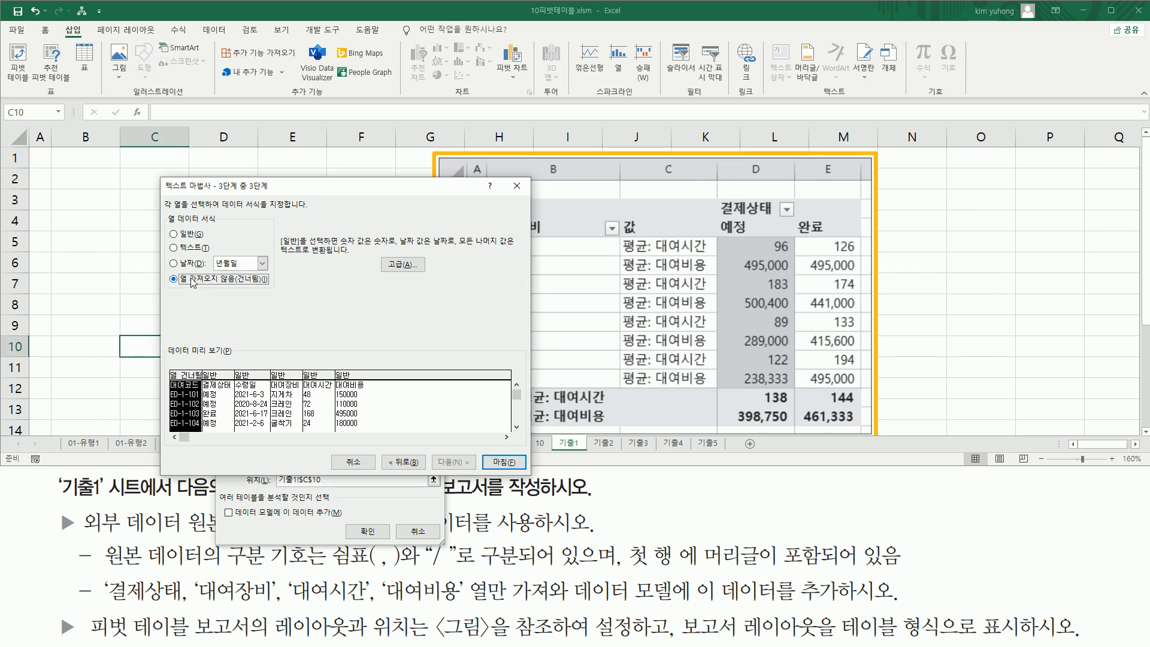
click(221, 406)
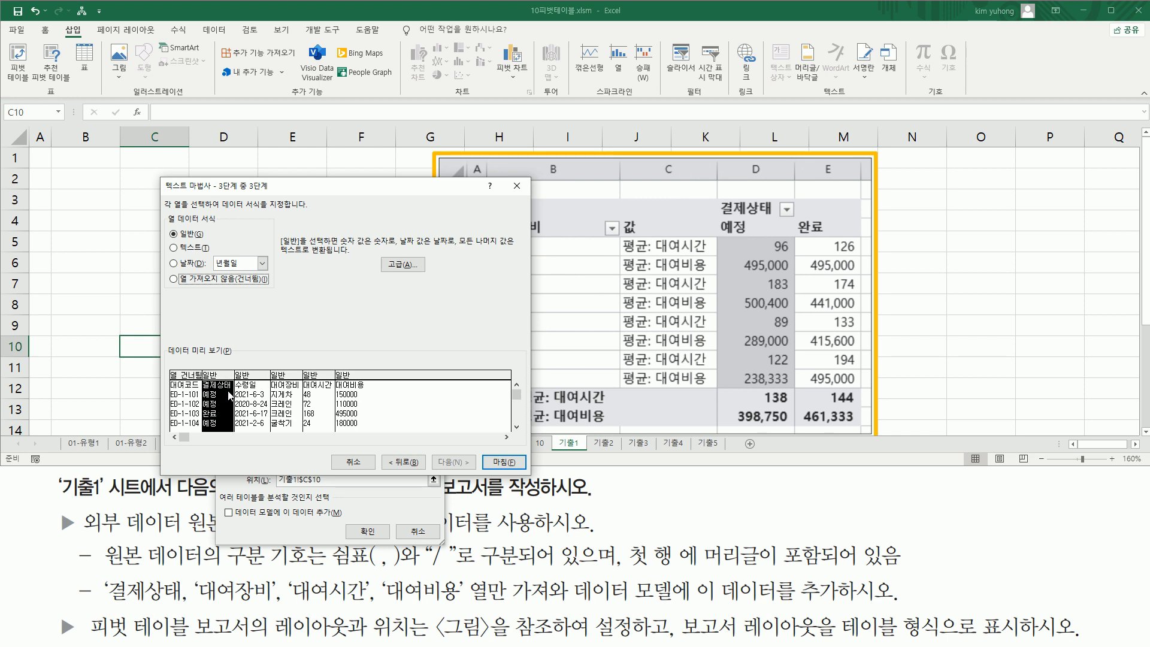
click(255, 392)
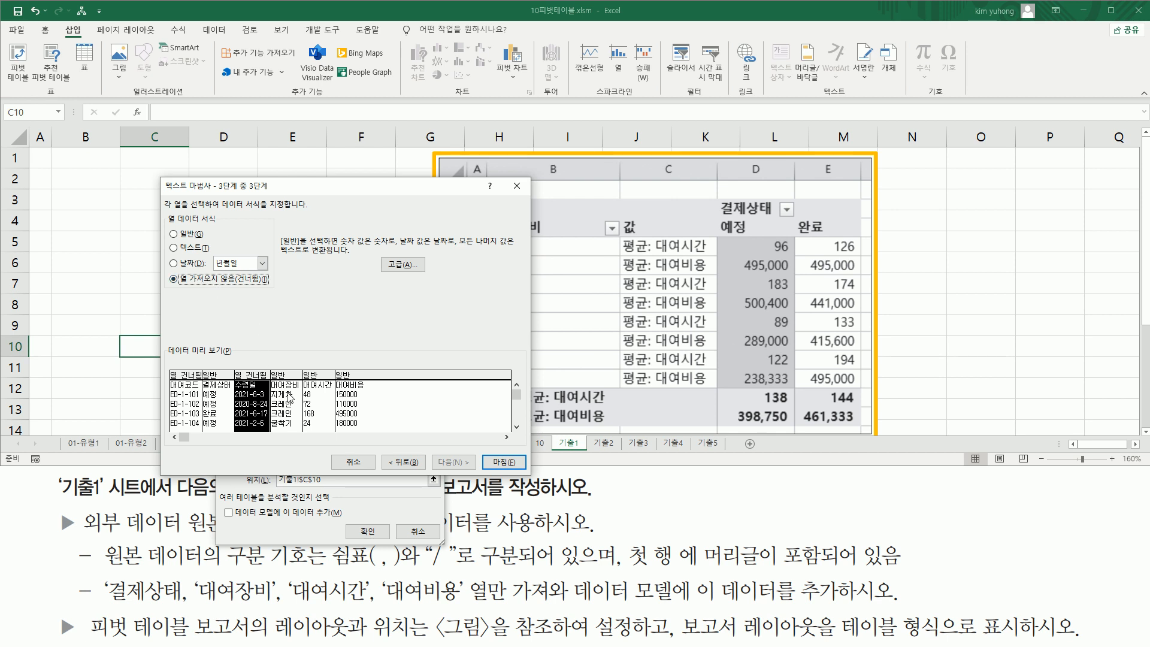
- Check that the 대여장비, 대여시간 and 대여비용 columns keep the General format, and finish the text import
click(290, 402)
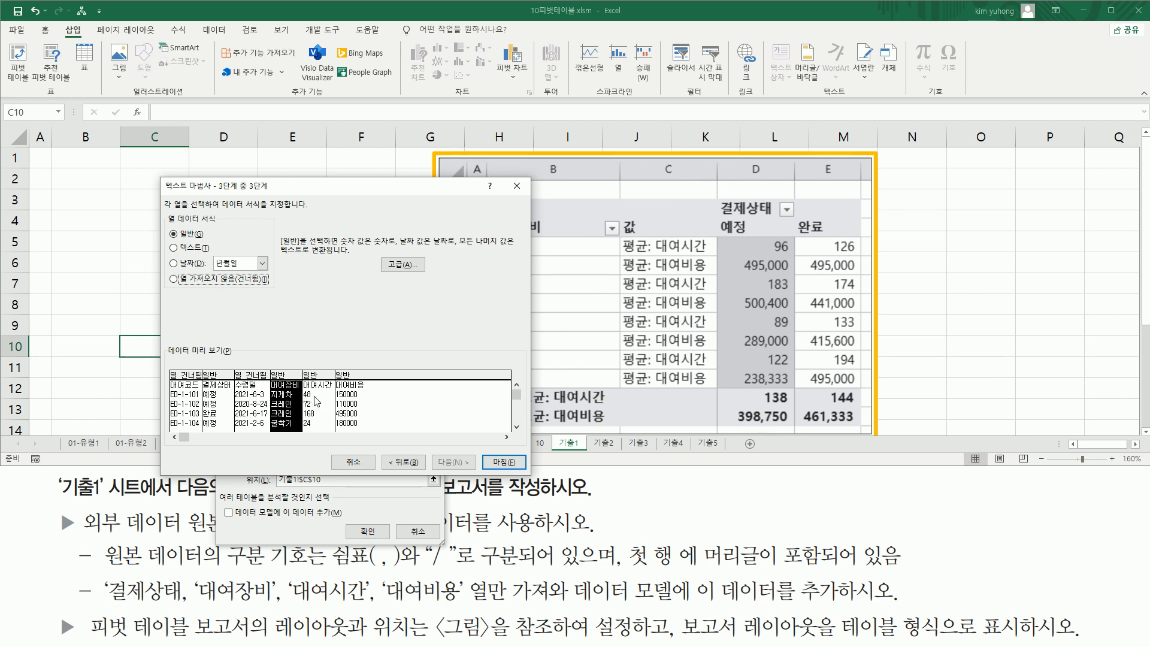
click(317, 401)
click(350, 400)
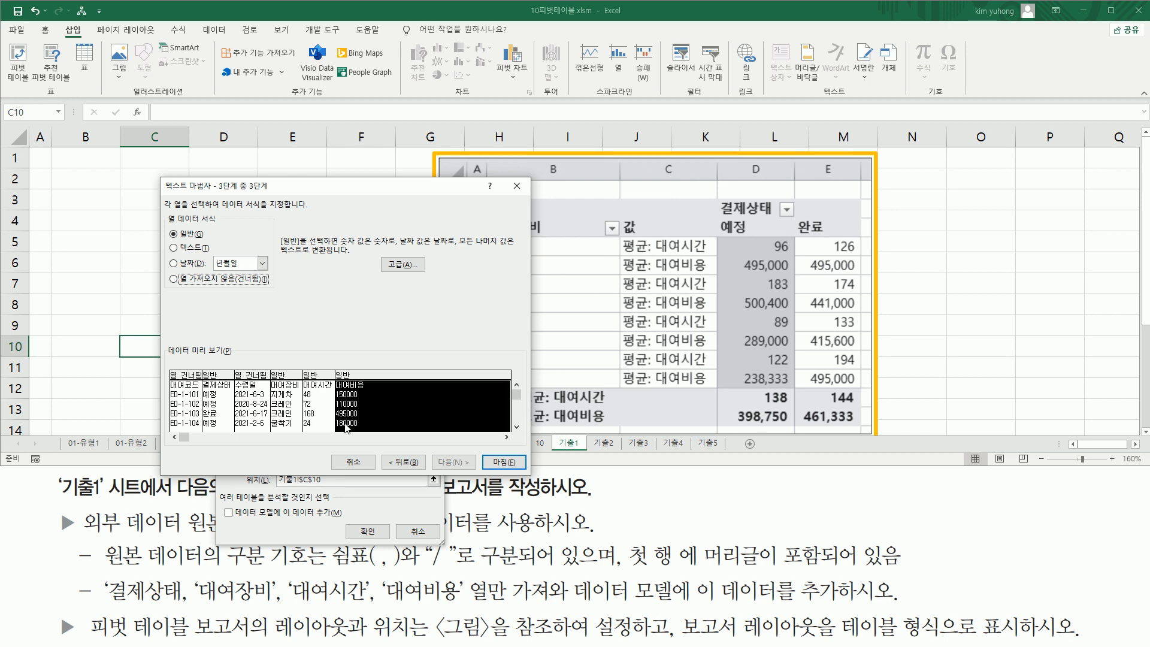
drag(205, 389, 371, 390)
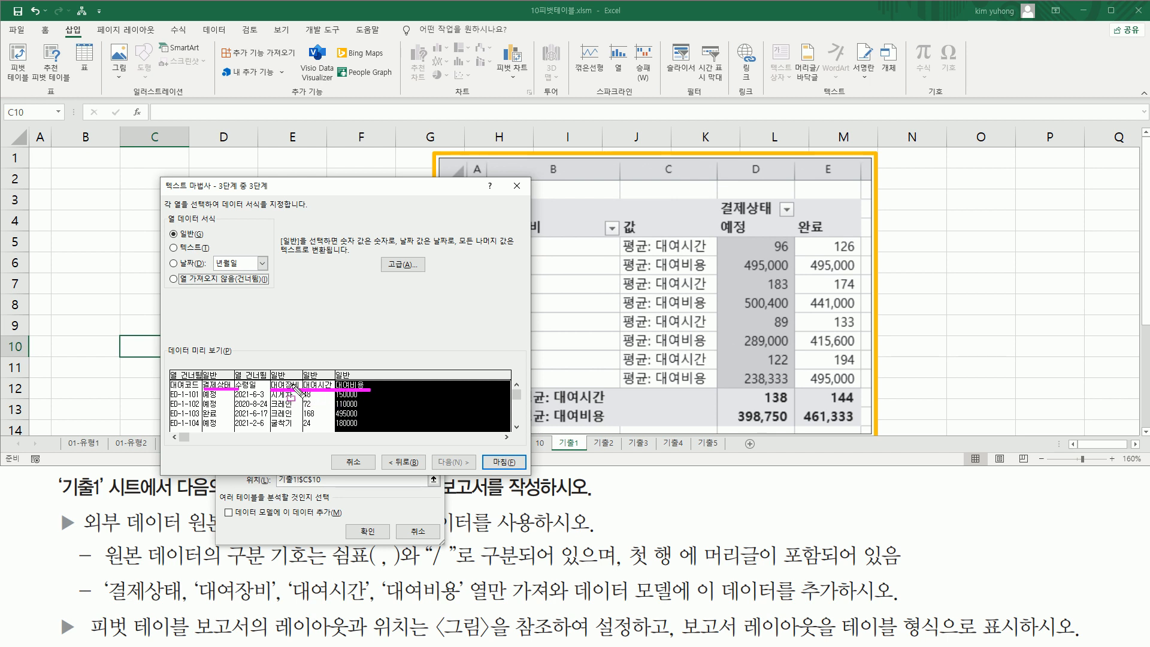
mouse_move(167, 365)
mouse_down()
mouse_move(188, 391)
mouse_move(270, 389)
mouse_up()
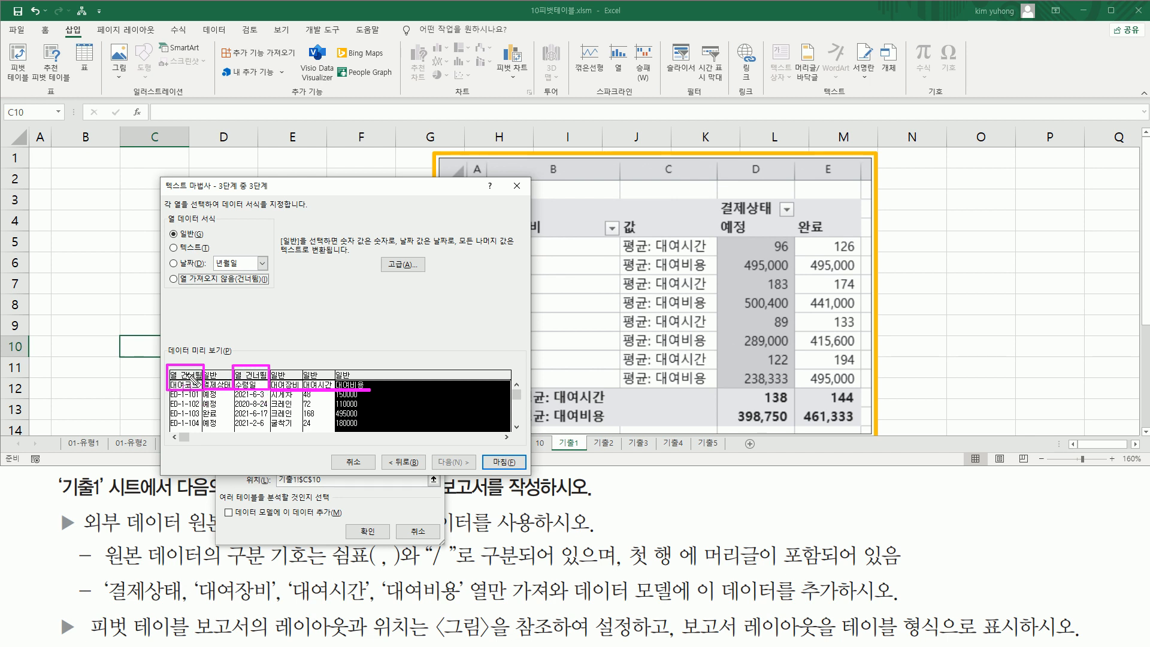
key(Escape)
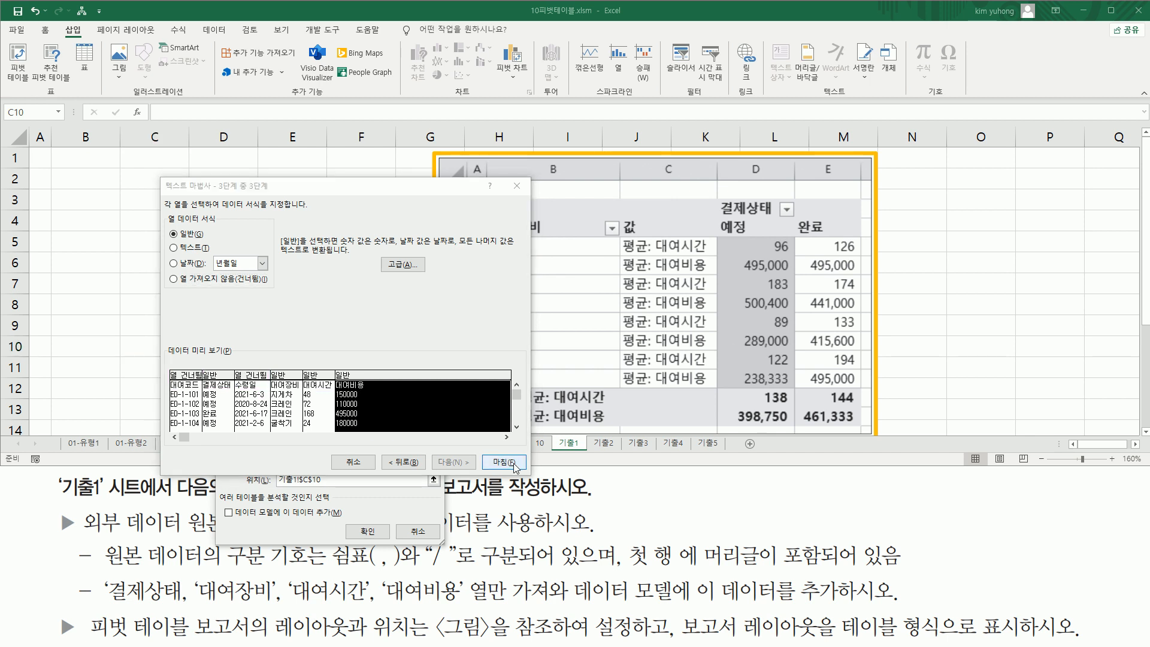
click(507, 462)
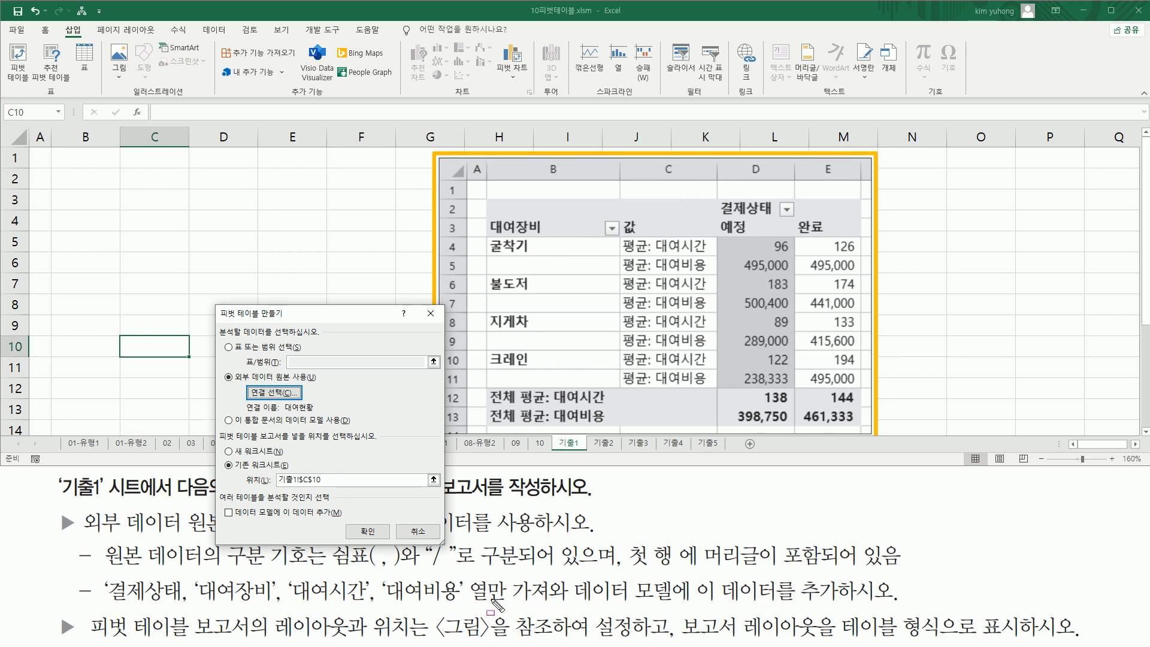
- Enable adding the imported data to the data model for the new PivotTable
mouse_move(106, 602)
mouse_down()
mouse_move(530, 605)
mouse_move(570, 579)
mouse_move(885, 610)
mouse_up()
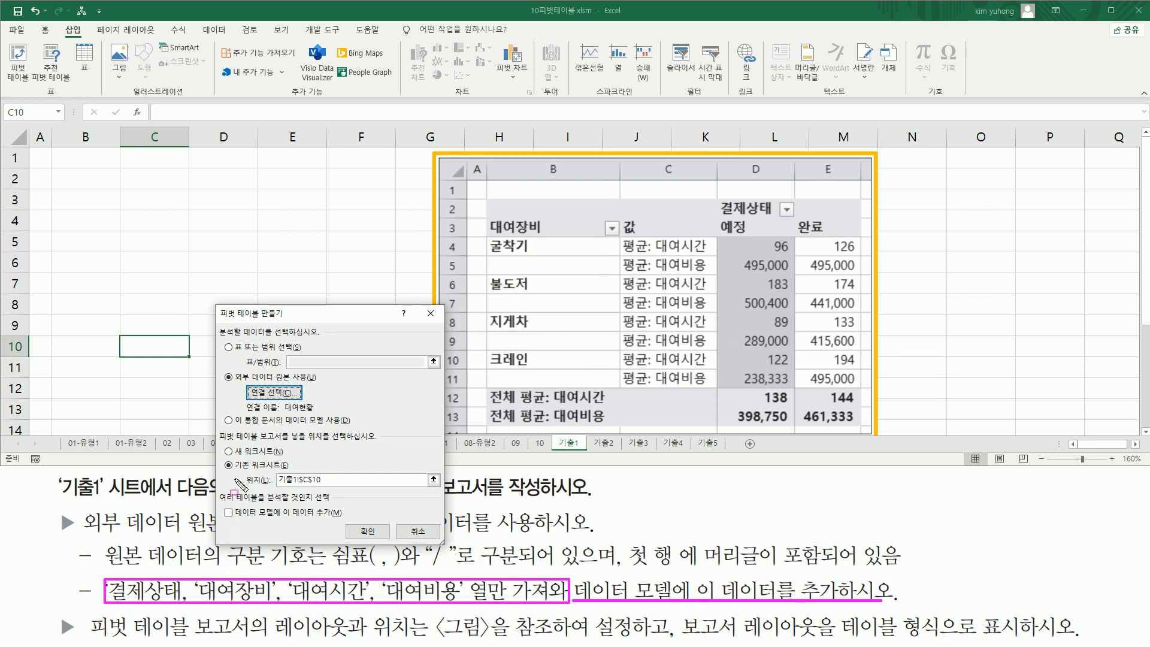
drag(217, 505, 307, 521)
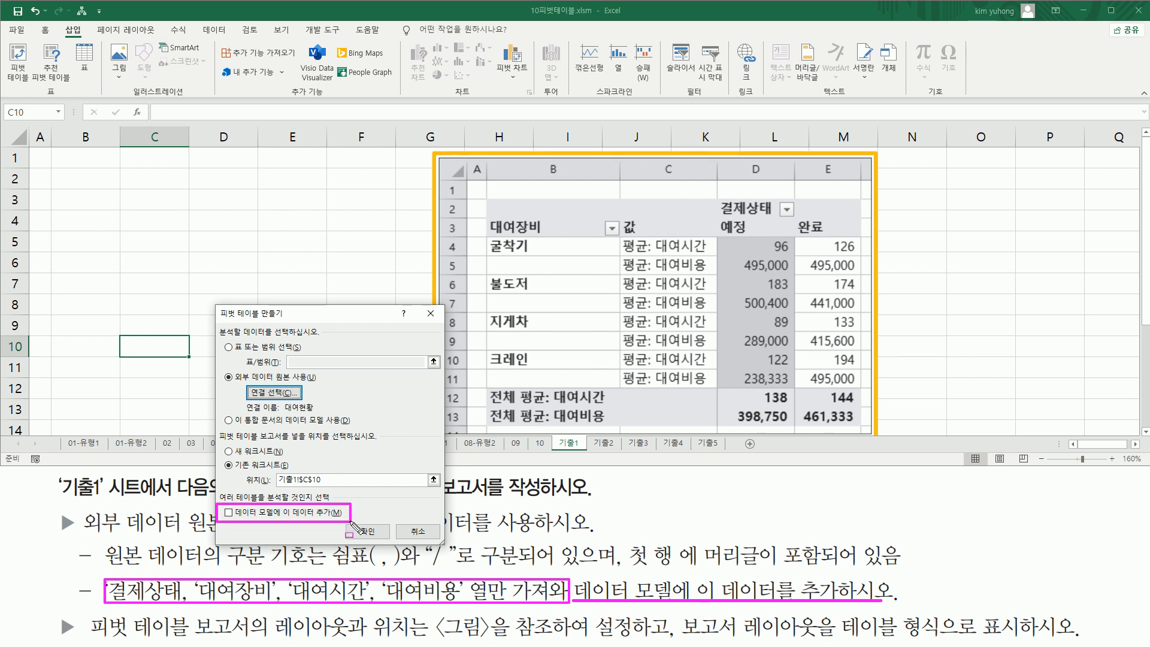
key(Escape)
click(229, 512)
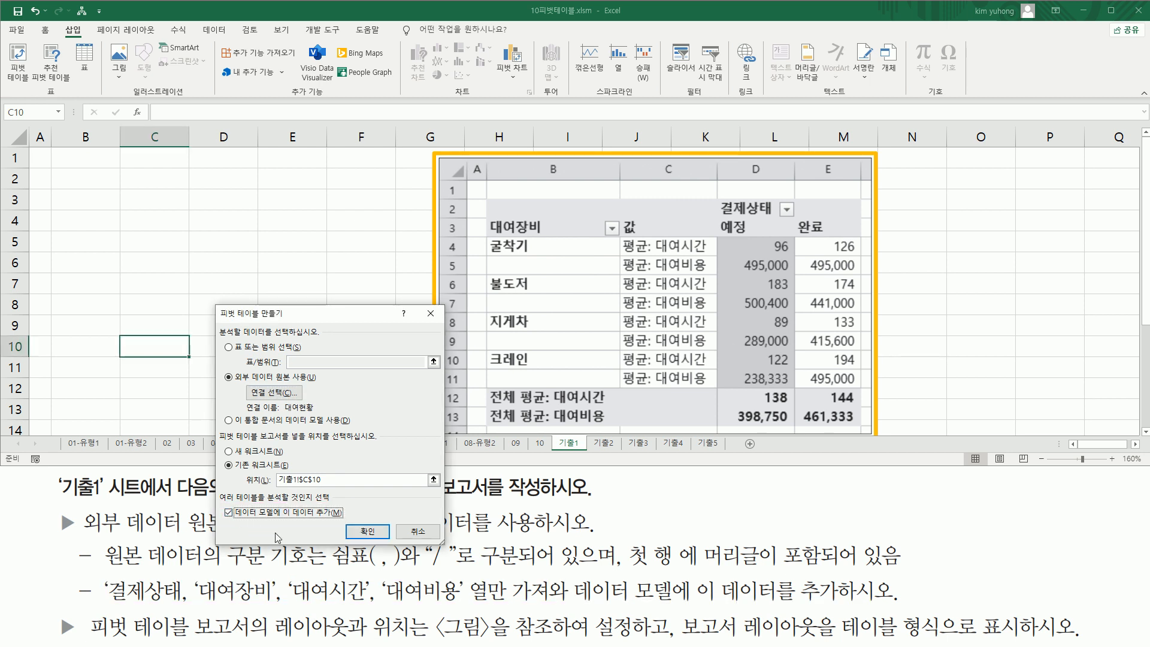
- Set the PivotTable location to cell B3 of the 기출1 sheet
click(85, 199)
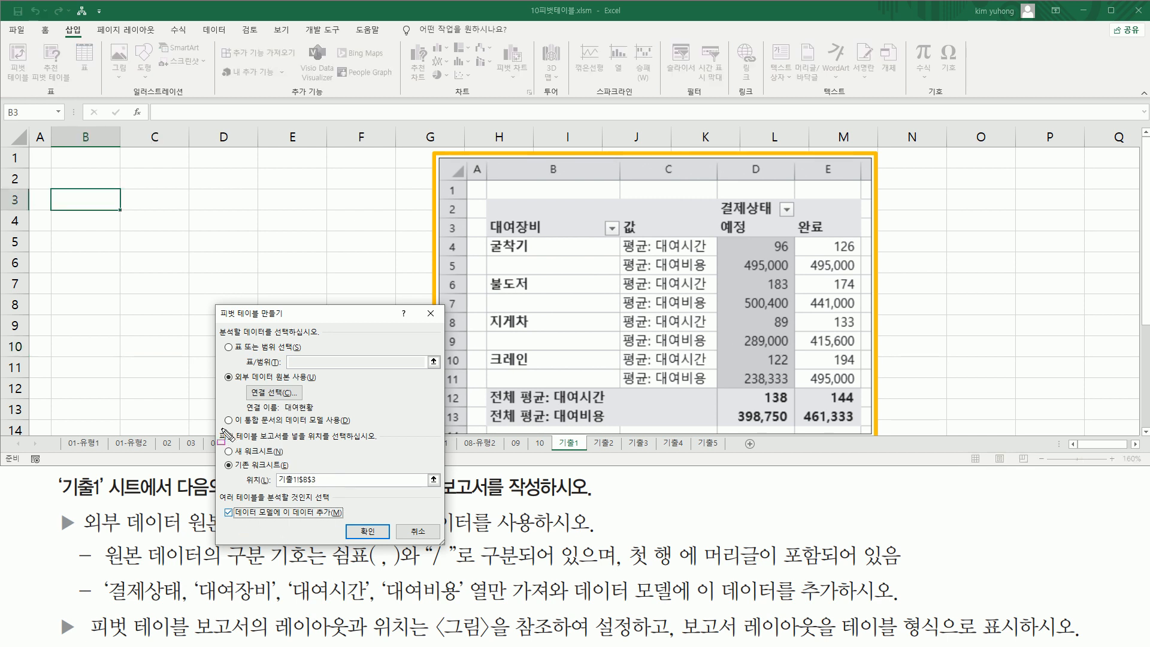
drag(218, 427, 365, 442)
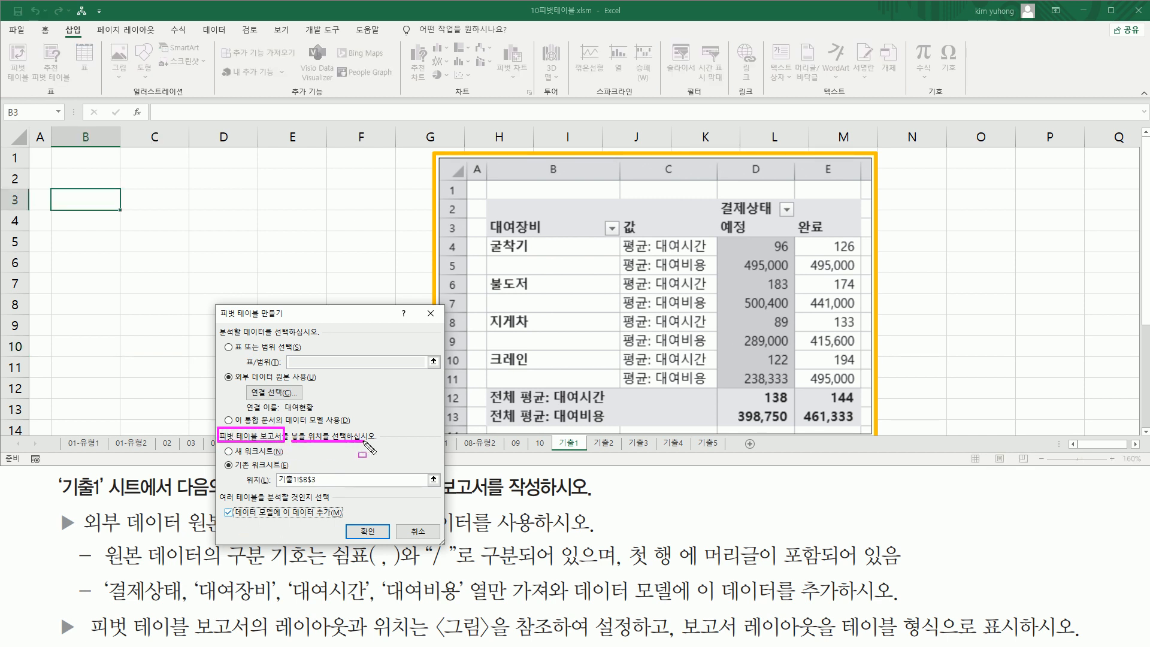
drag(277, 486, 329, 473)
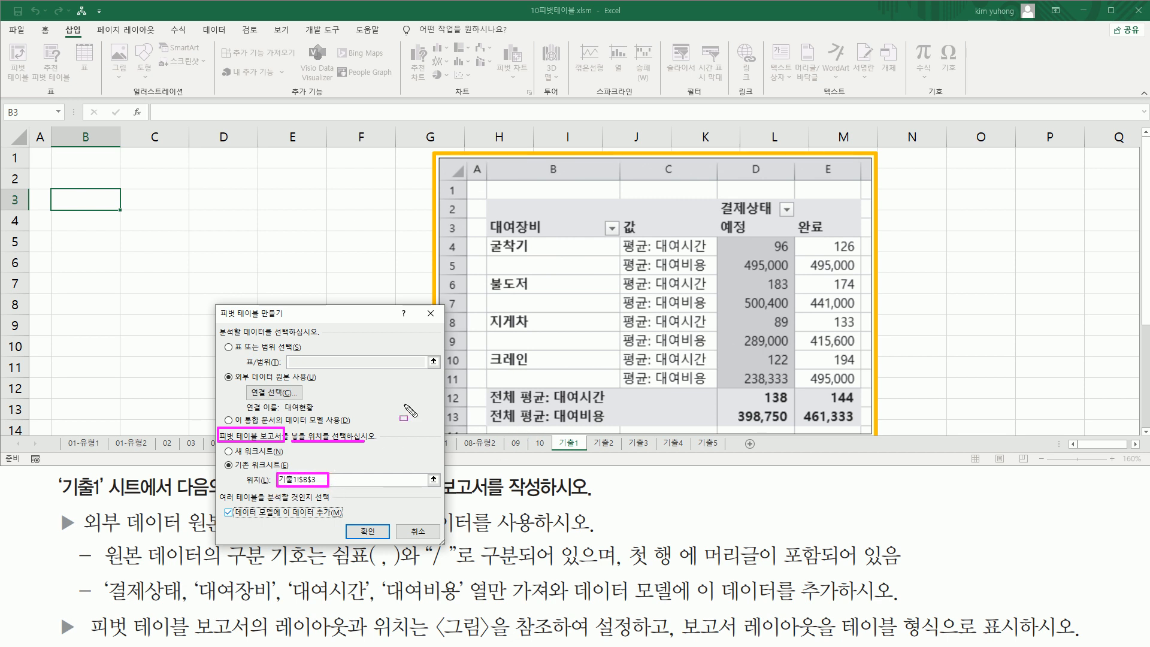
- Examine the example figure's values, row labels, column labels and upper-left cell to determine the report's layout and starting location
mouse_move(83, 610)
mouse_down()
mouse_move(99, 635)
mouse_move(330, 638)
mouse_up()
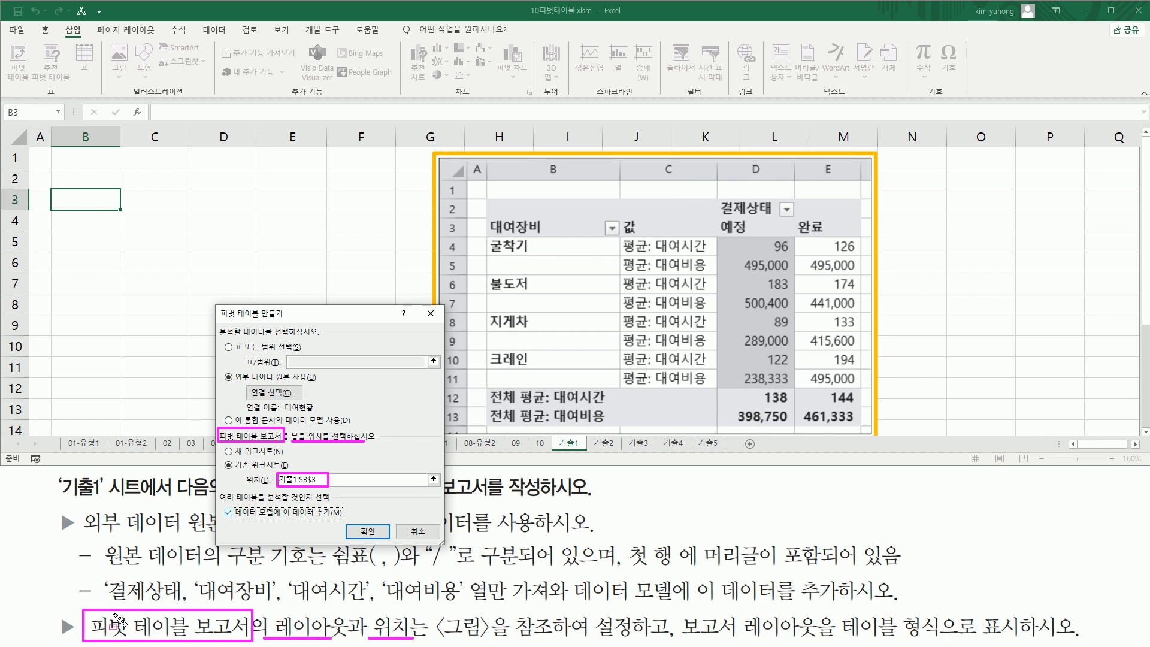
mouse_move(432, 611)
mouse_down()
mouse_move(452, 642)
mouse_move(636, 644)
mouse_up()
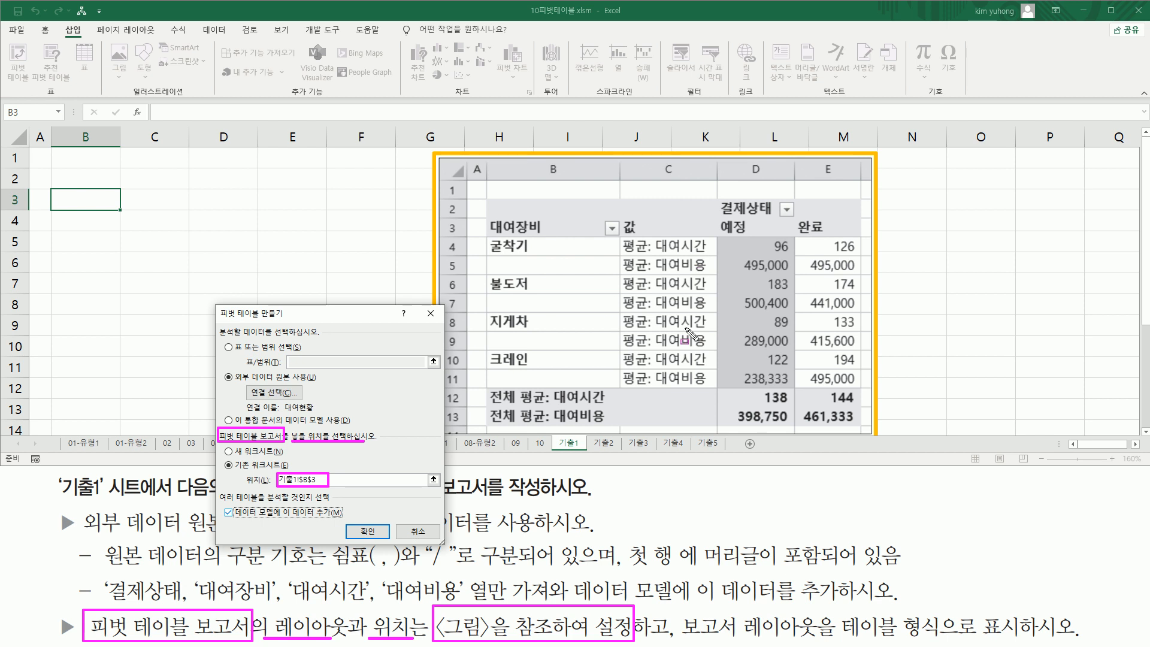
mouse_move(717, 233)
mouse_down()
mouse_move(724, 303)
mouse_move(862, 387)
mouse_up()
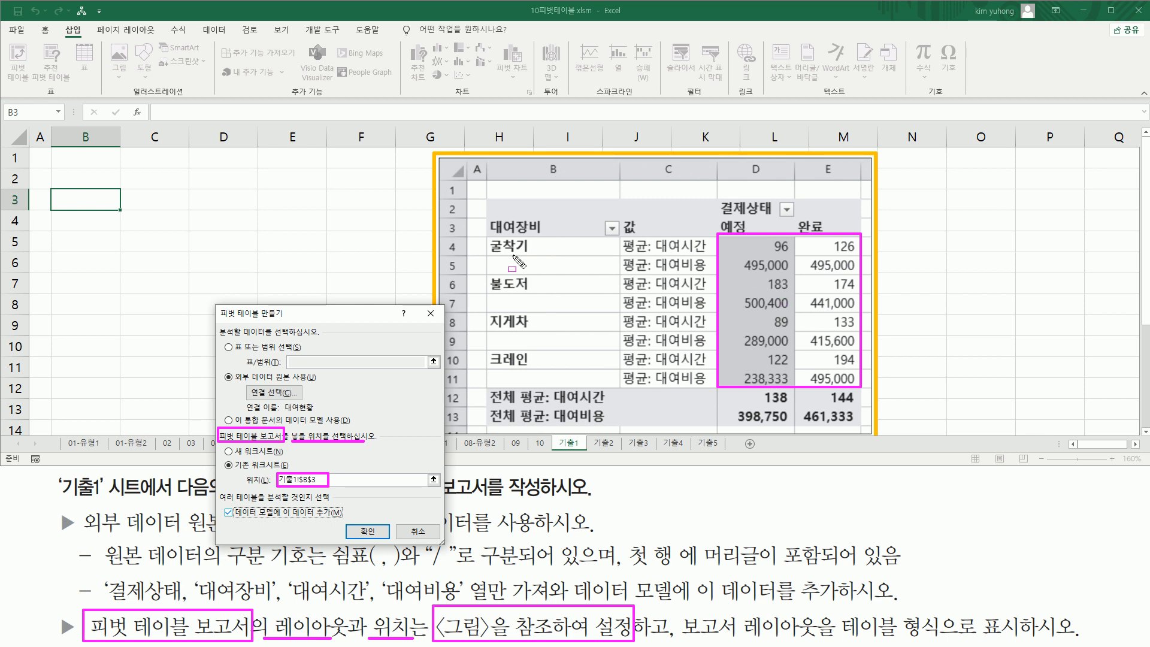
mouse_move(487, 240)
mouse_down()
mouse_move(526, 311)
mouse_move(538, 384)
mouse_up()
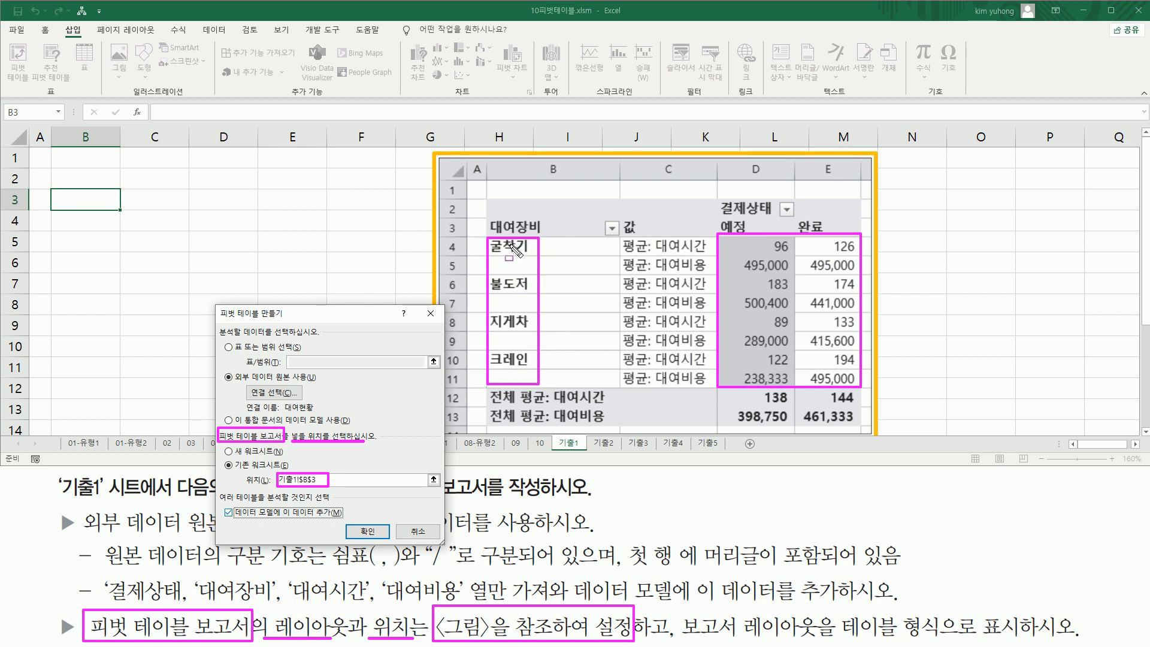
drag(486, 216, 544, 237)
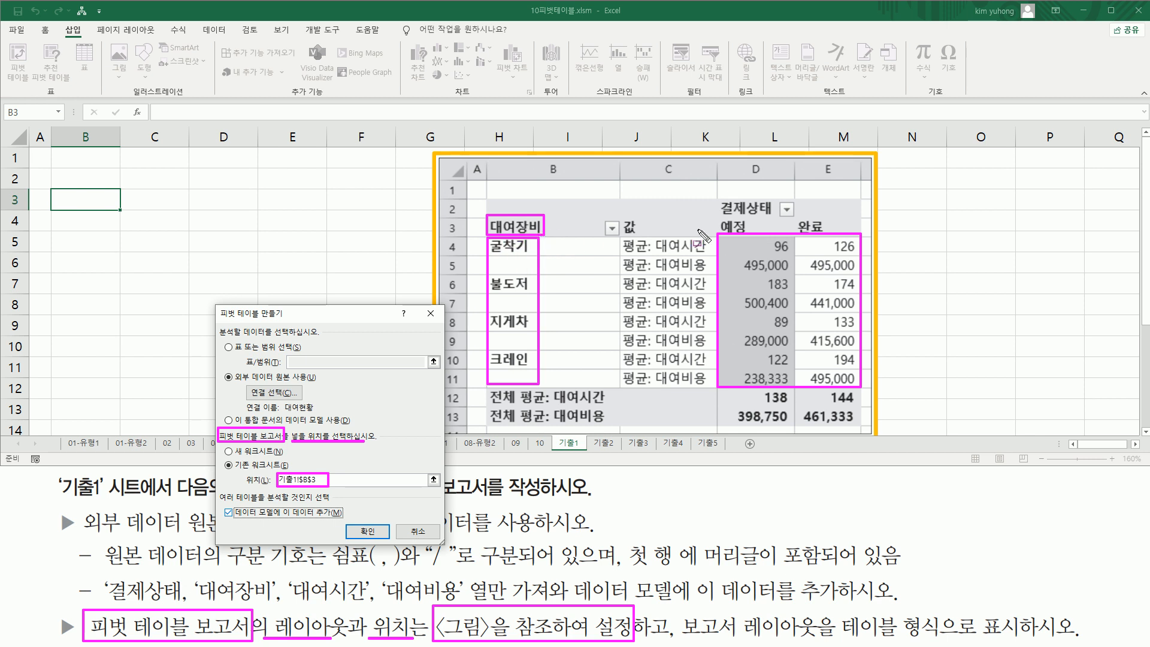
mouse_move(716, 217)
mouse_down()
mouse_move(742, 241)
mouse_move(840, 234)
mouse_up()
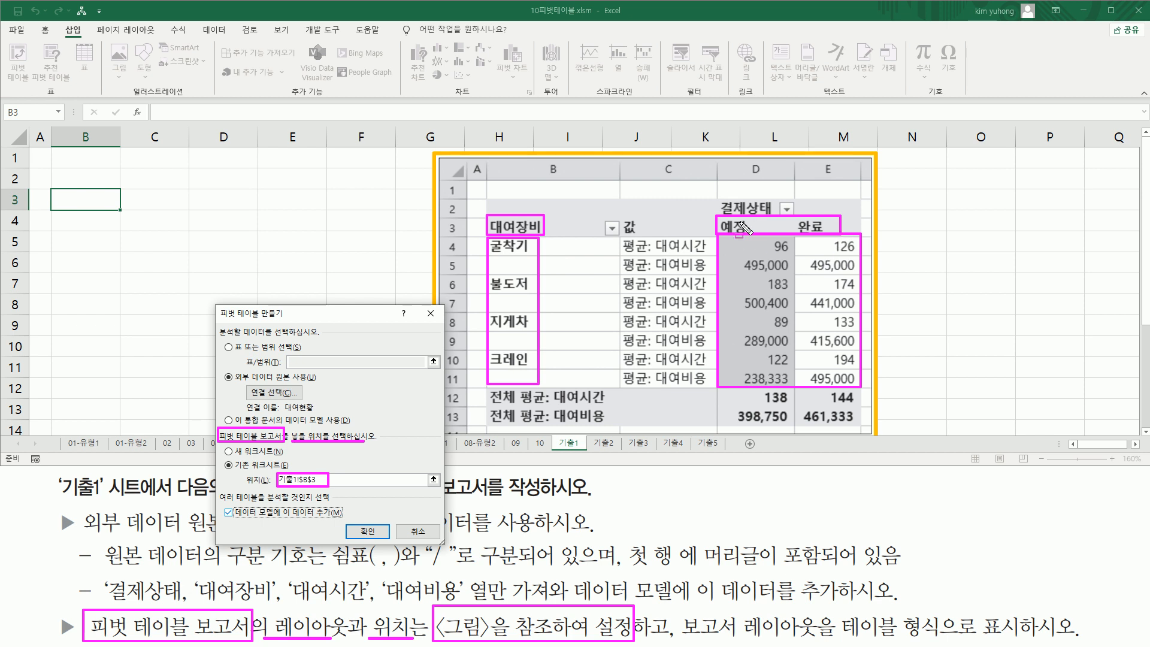
drag(718, 196, 778, 214)
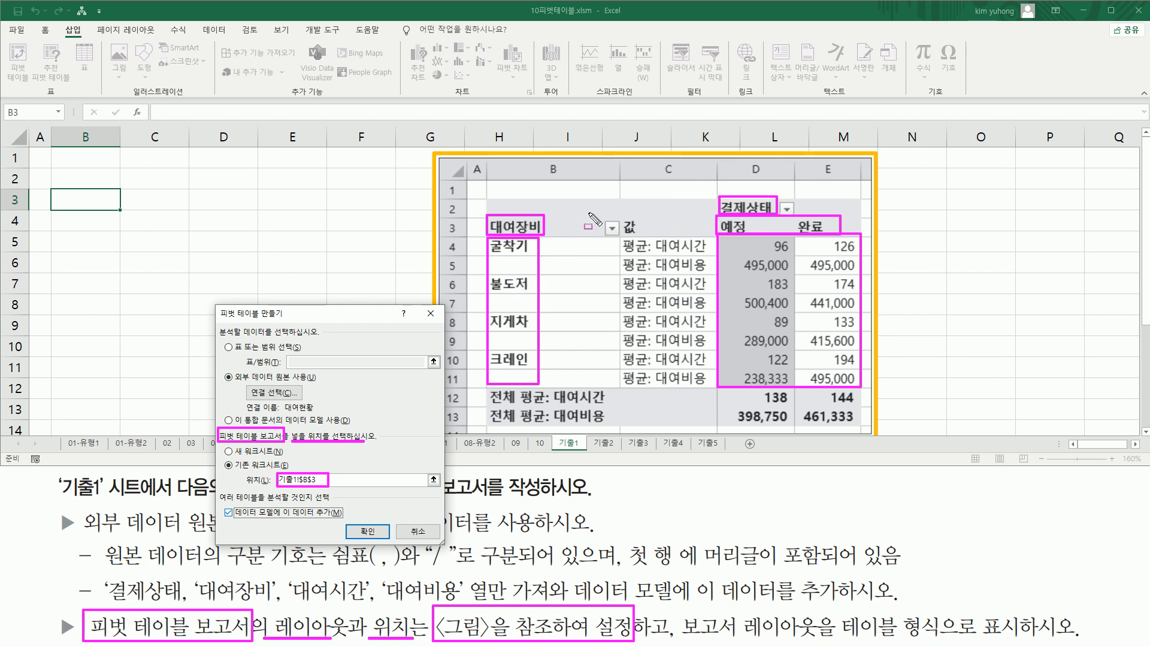
drag(488, 199, 617, 214)
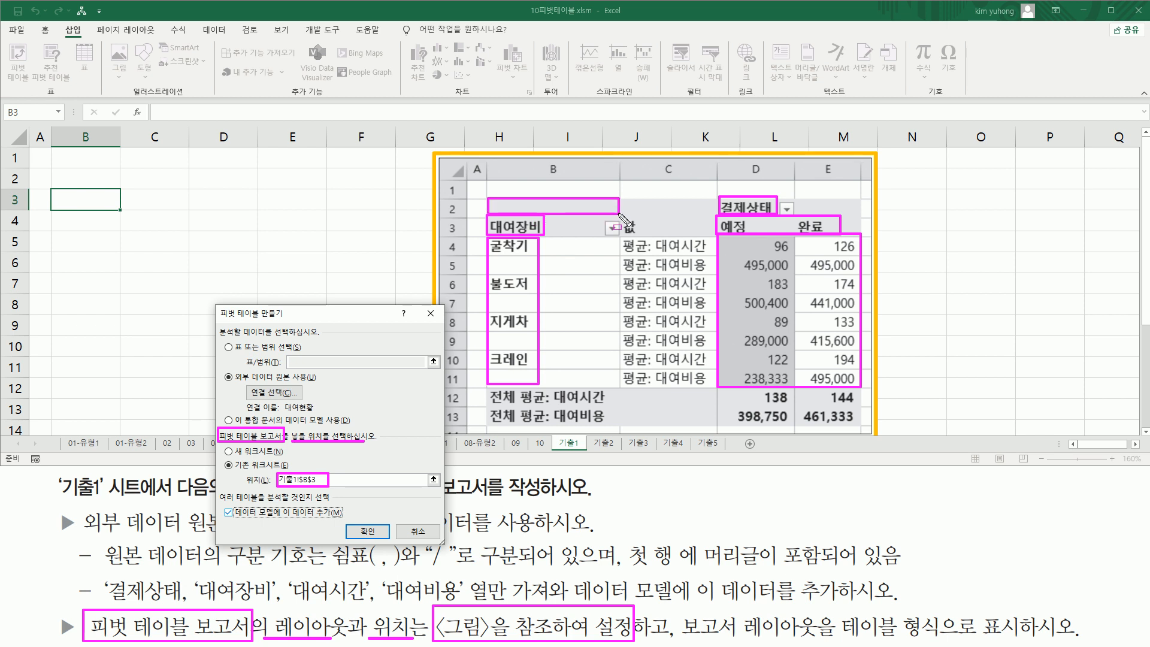
key(Escape)
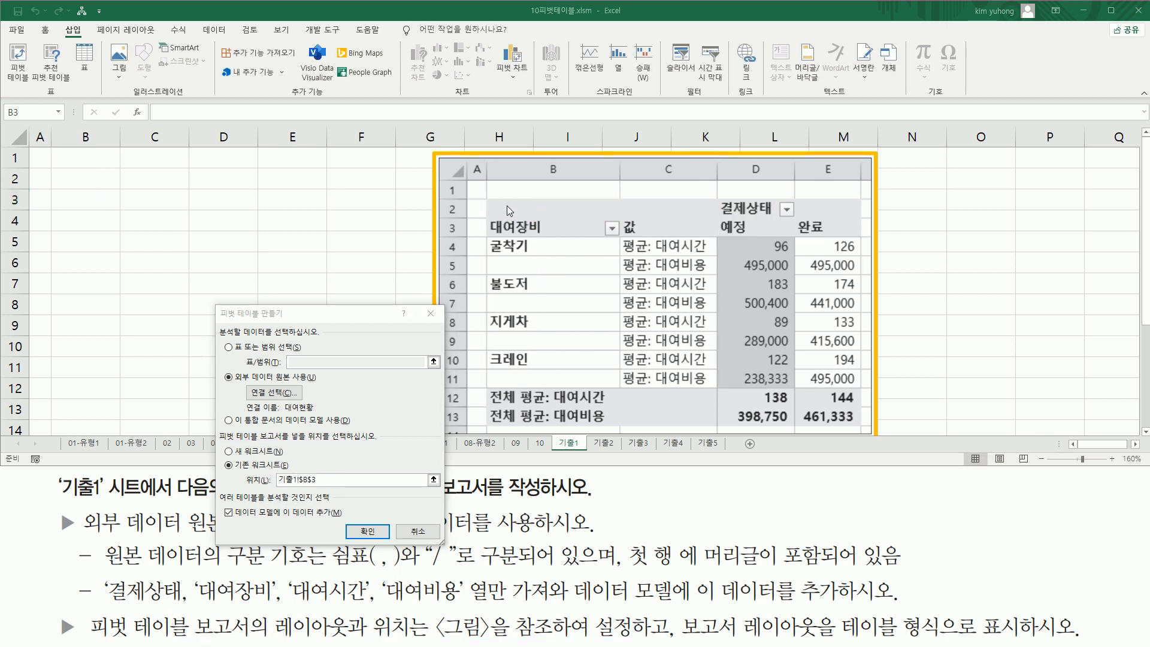
drag(491, 202, 612, 215)
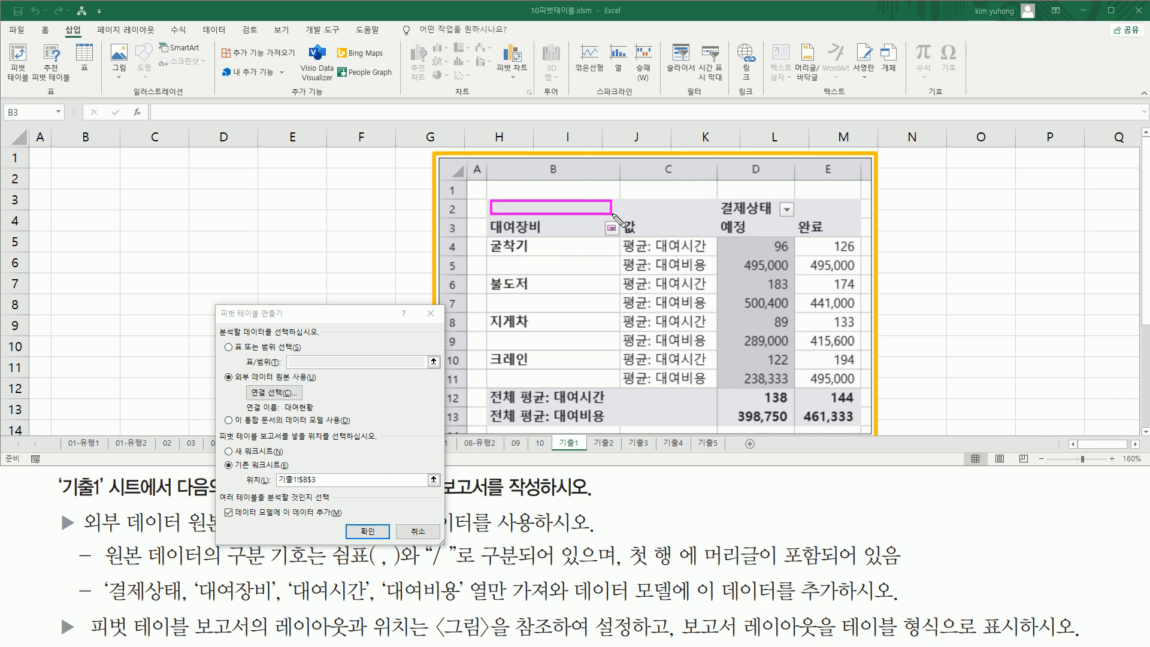
key(Escape)
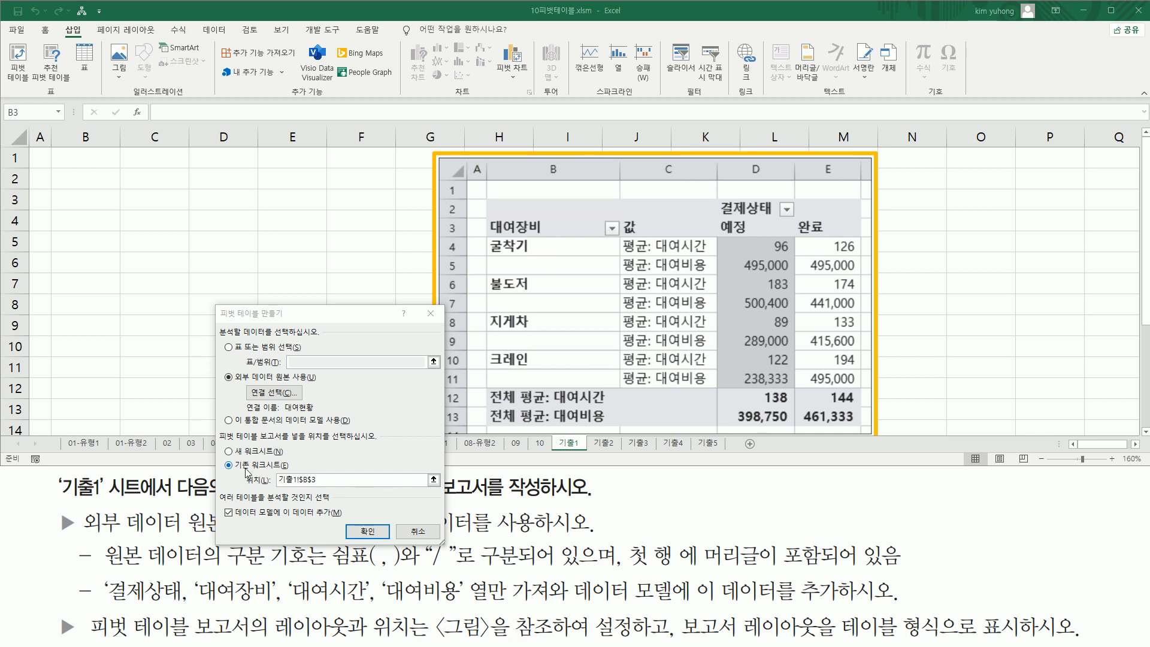
- Place the report on the existing worksheet at cell B2 of 기출1 and create the PivotTable
click(251, 465)
drag(334, 477, 199, 477)
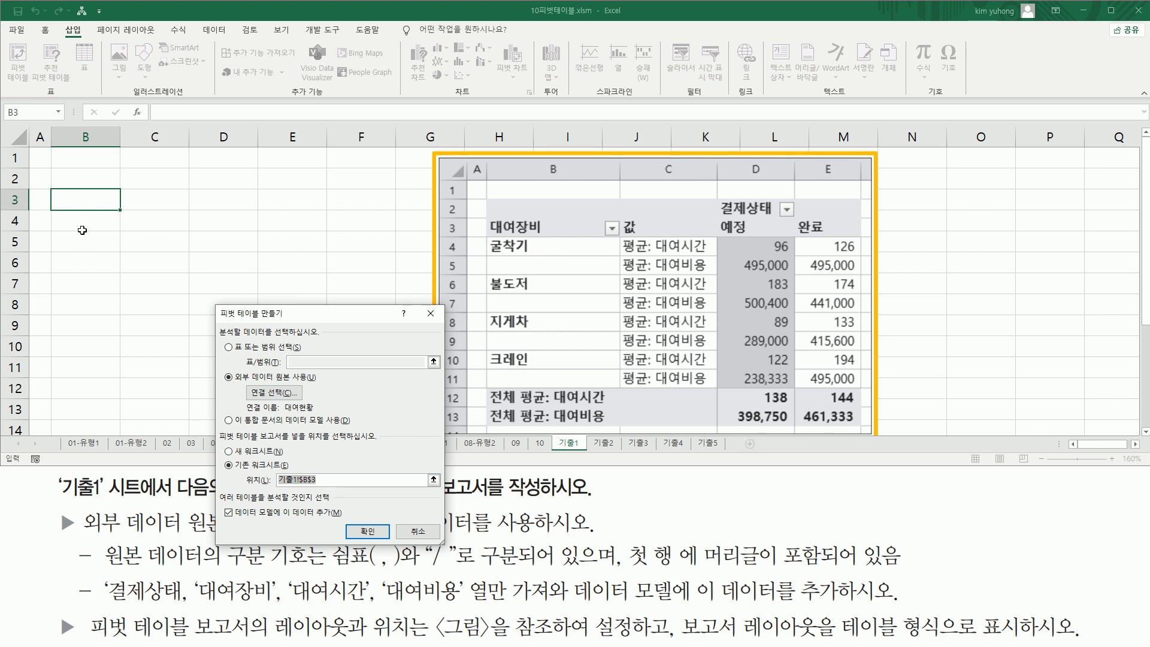
click(80, 178)
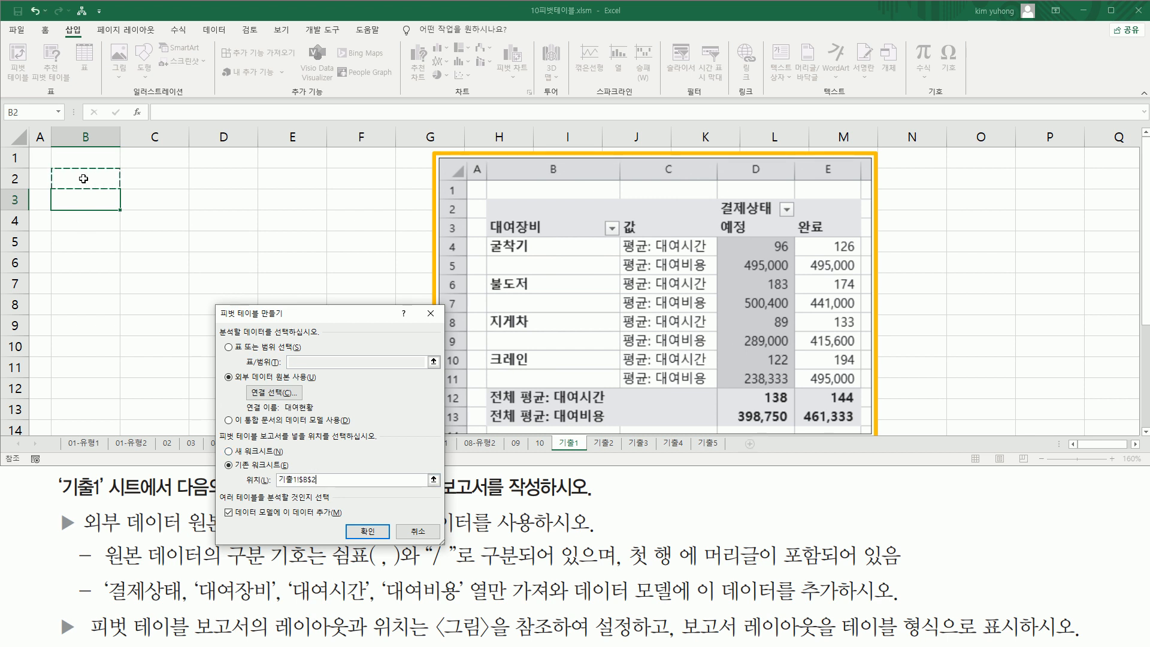
click(353, 527)
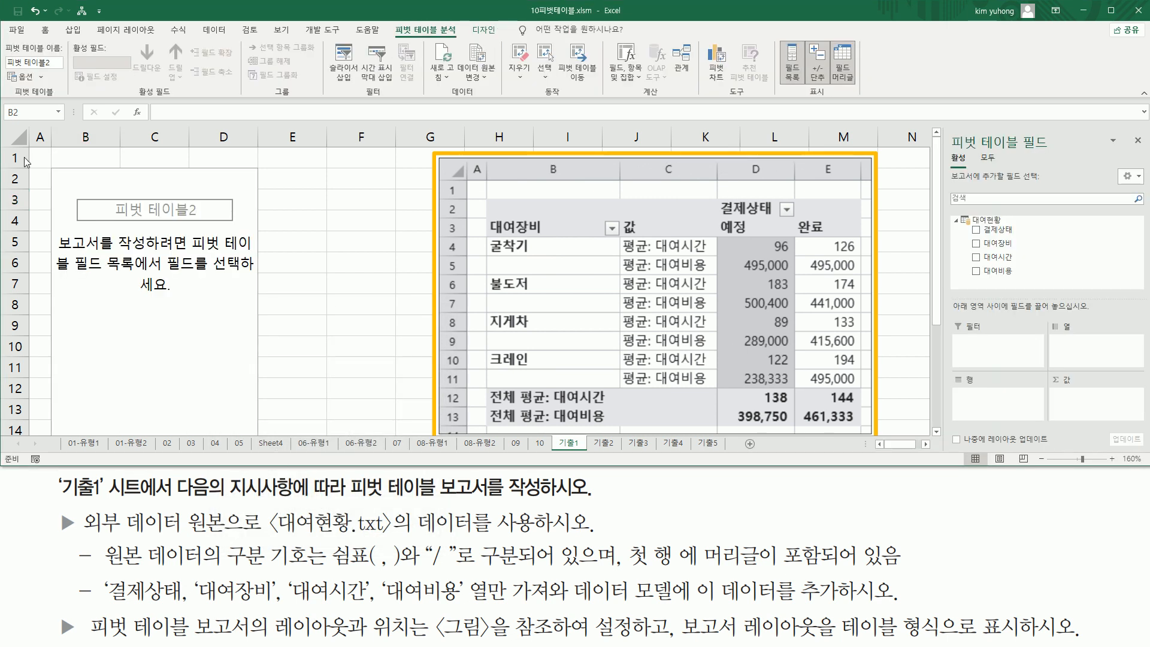
- Review the empty report area and the example figure's value area, 결제상태 column field and 대여장비 row field
mouse_move(54, 168)
mouse_down()
mouse_move(125, 193)
mouse_move(189, 263)
mouse_move(259, 431)
mouse_up()
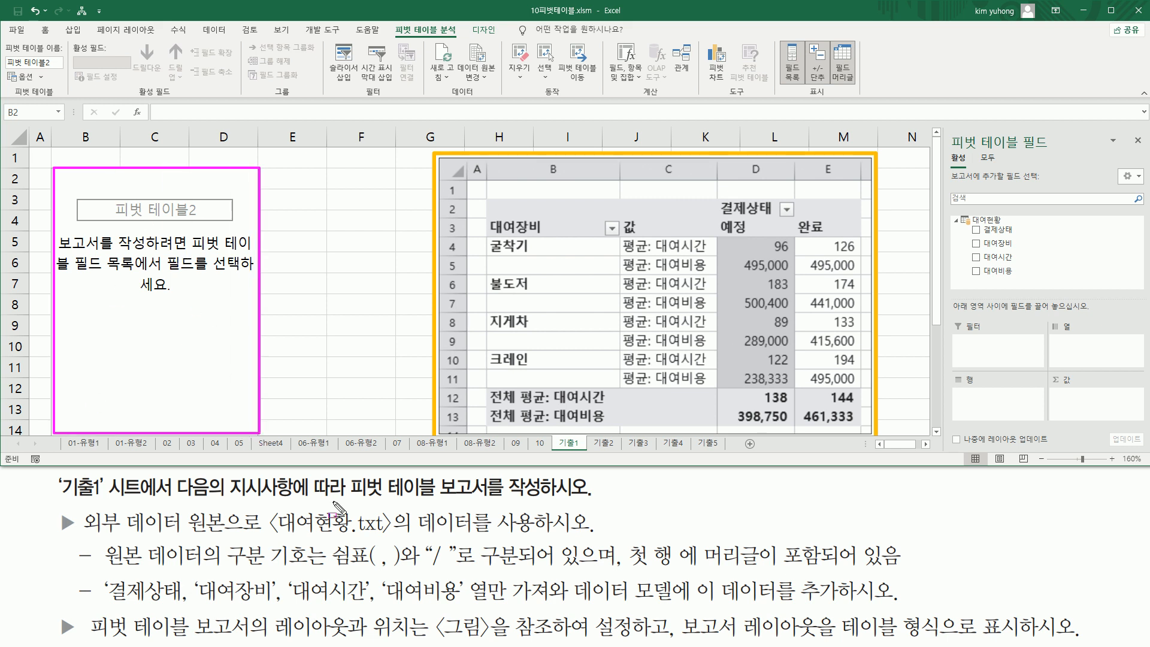
drag(367, 609, 429, 640)
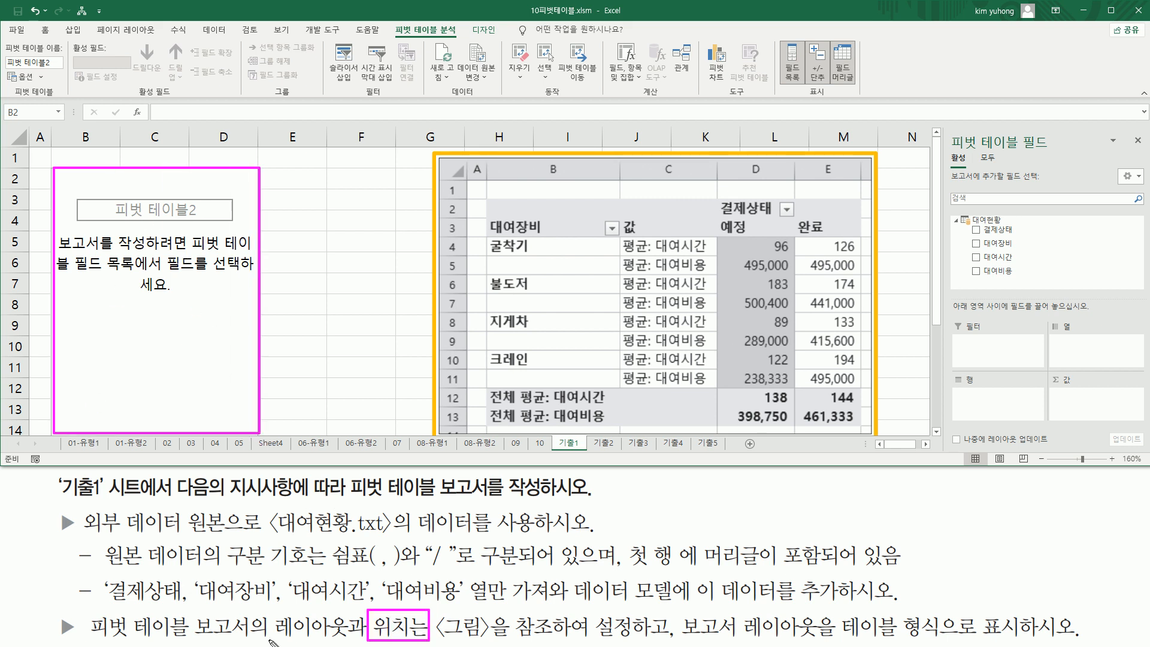
mouse_move(268, 640)
mouse_down()
mouse_move(329, 640)
mouse_move(346, 609)
mouse_up()
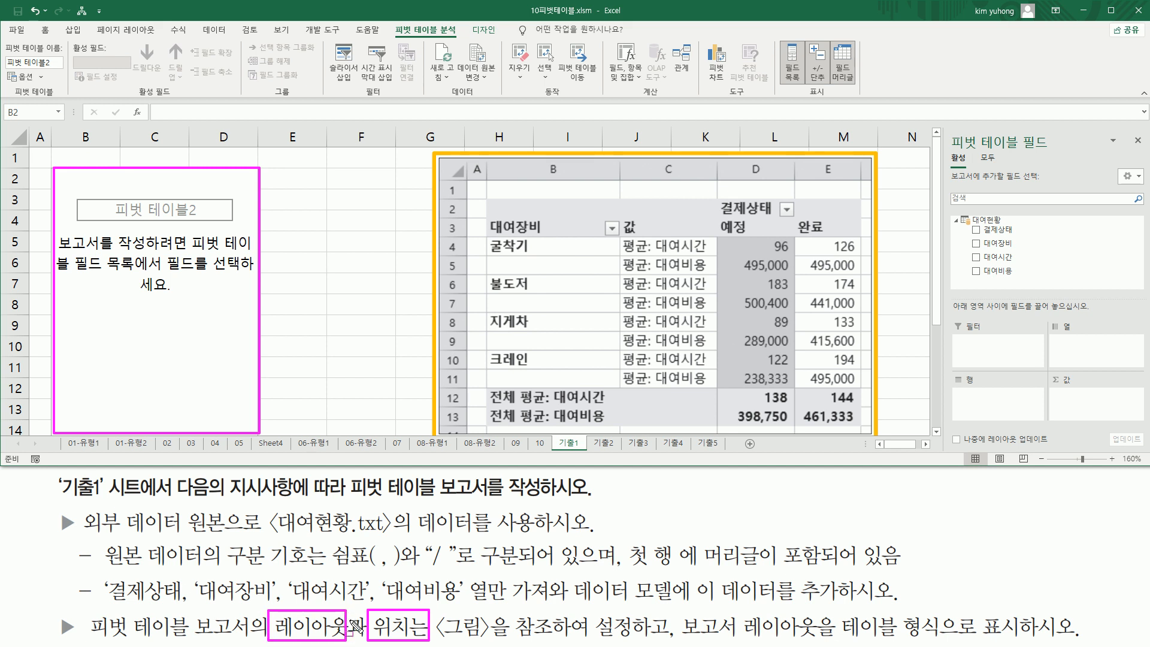
key(e)
mouse_move(716, 237)
mouse_down()
mouse_move(732, 303)
mouse_move(841, 385)
mouse_move(861, 387)
mouse_up()
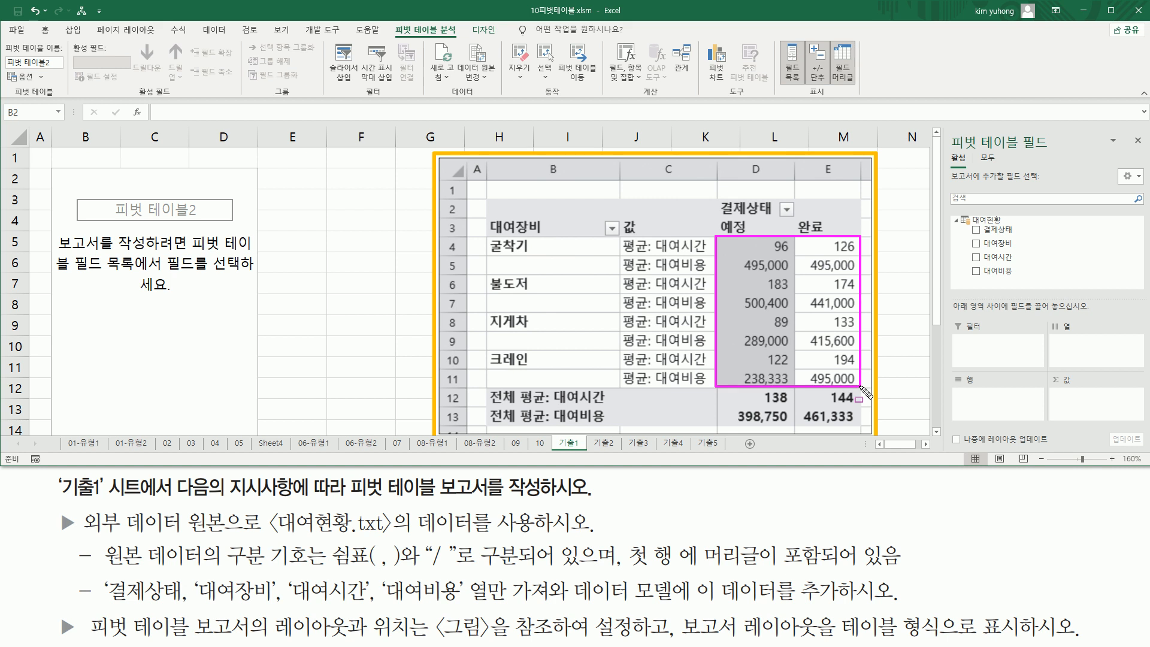
drag(717, 195, 777, 219)
mouse_move(487, 216)
mouse_down()
mouse_move(539, 245)
mouse_move(534, 372)
mouse_up()
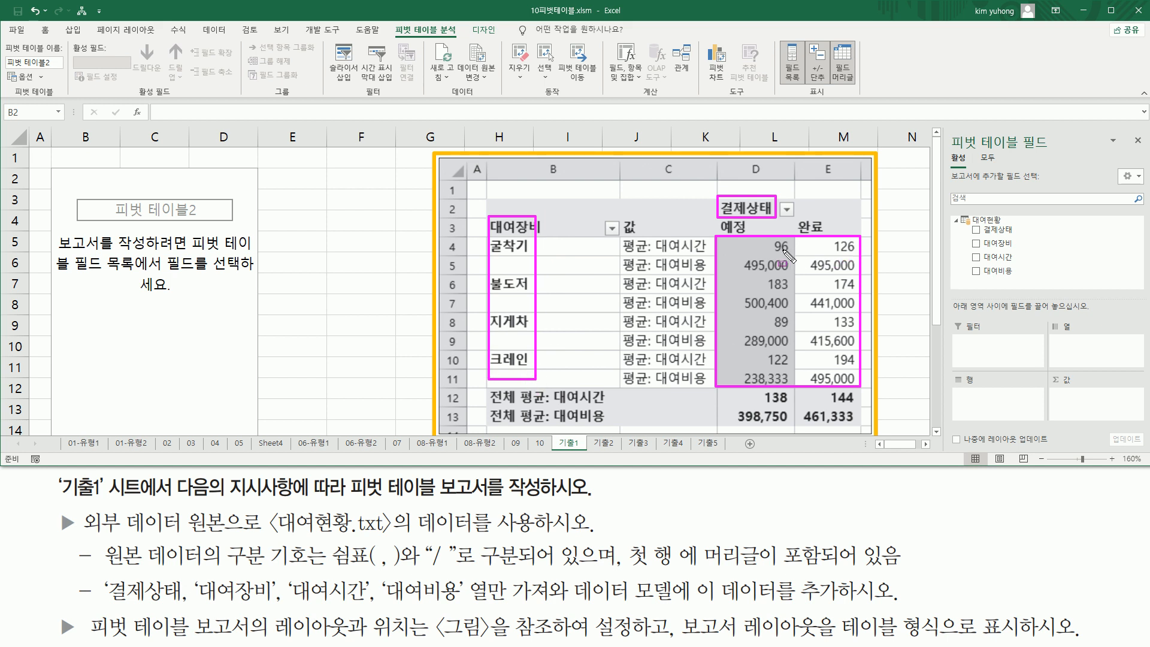
- Place the 결제상태 field in the columns area and the 대여장비 field in the rows area, following the example figure
mouse_move(771, 251)
mouse_down()
mouse_move(853, 259)
mouse_move(858, 240)
mouse_up()
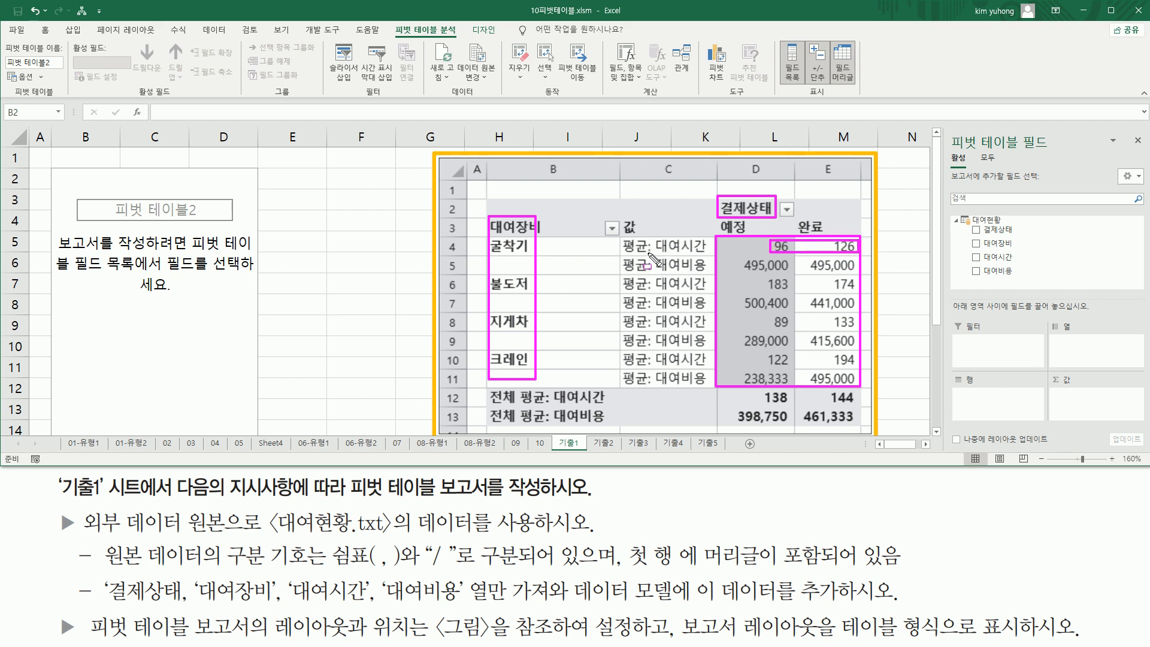
drag(657, 253, 705, 253)
mouse_move(746, 274)
mouse_down()
mouse_move(855, 274)
mouse_move(858, 258)
mouse_up()
drag(656, 273, 698, 273)
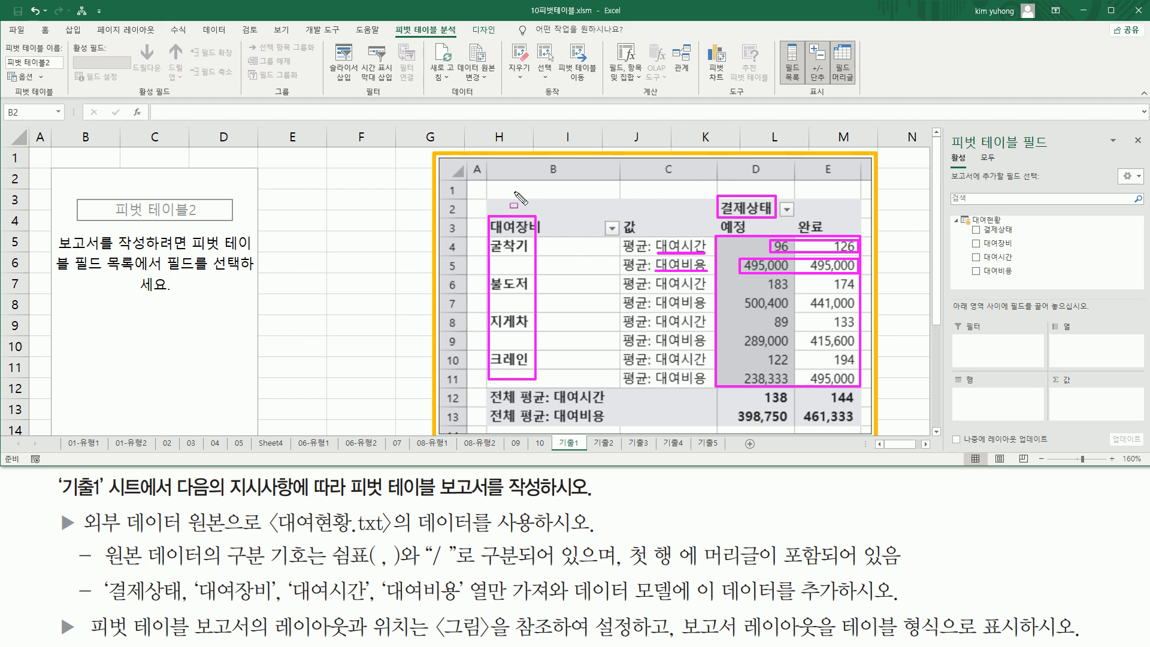
key(Escape)
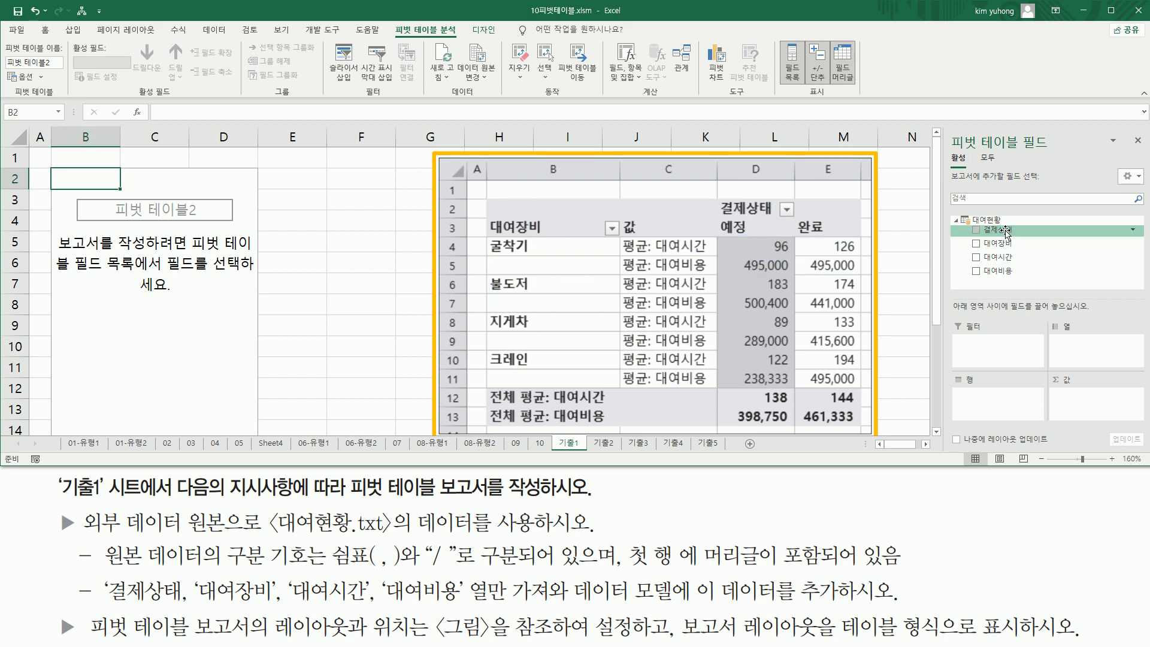
drag(1006, 234, 1082, 356)
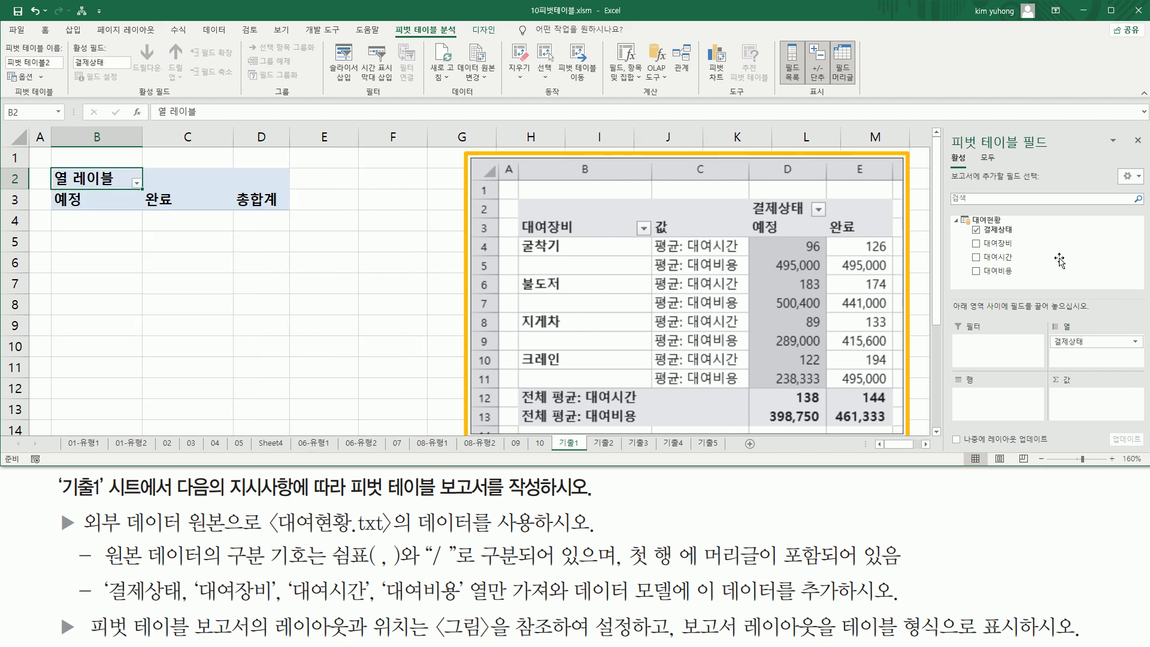
drag(1009, 247, 991, 407)
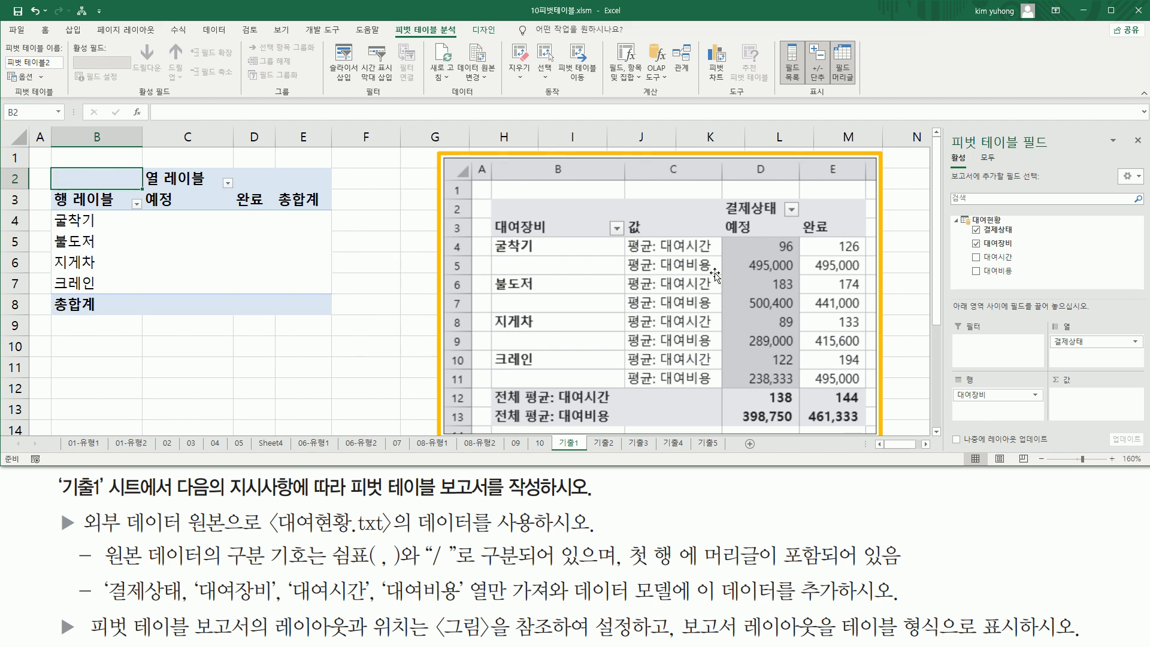
- Add the 대여시간 and 대여비용 fields to the PivotTable's values area
mouse_move(656, 234)
mouse_down()
mouse_move(726, 287)
mouse_move(721, 275)
mouse_up()
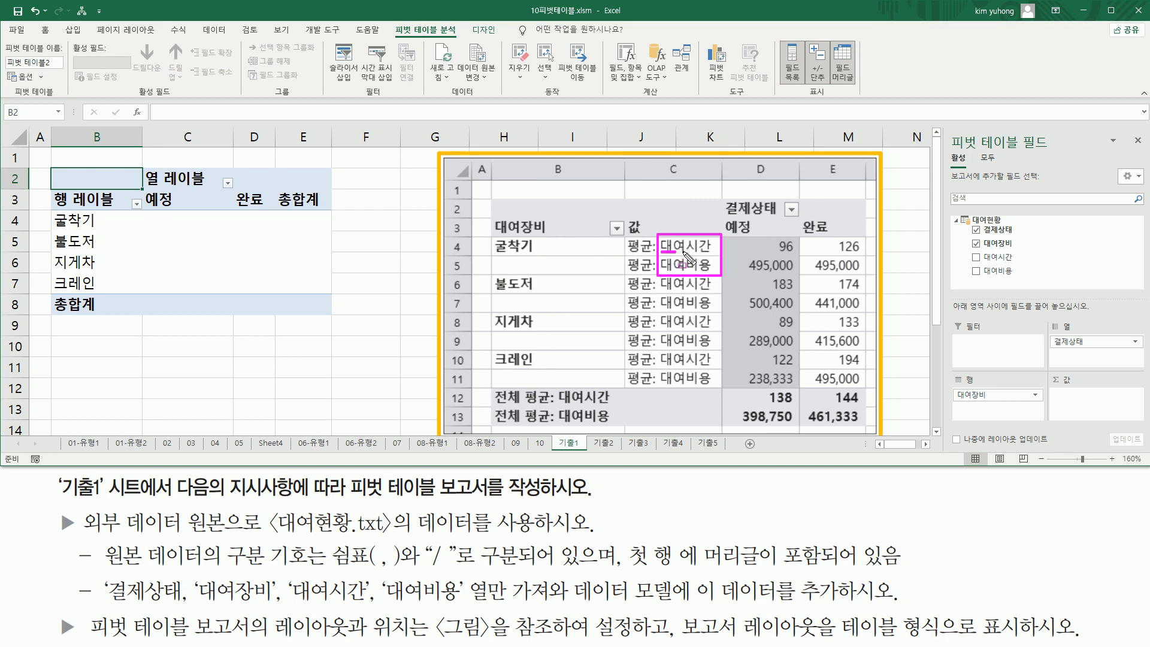
click(995, 259)
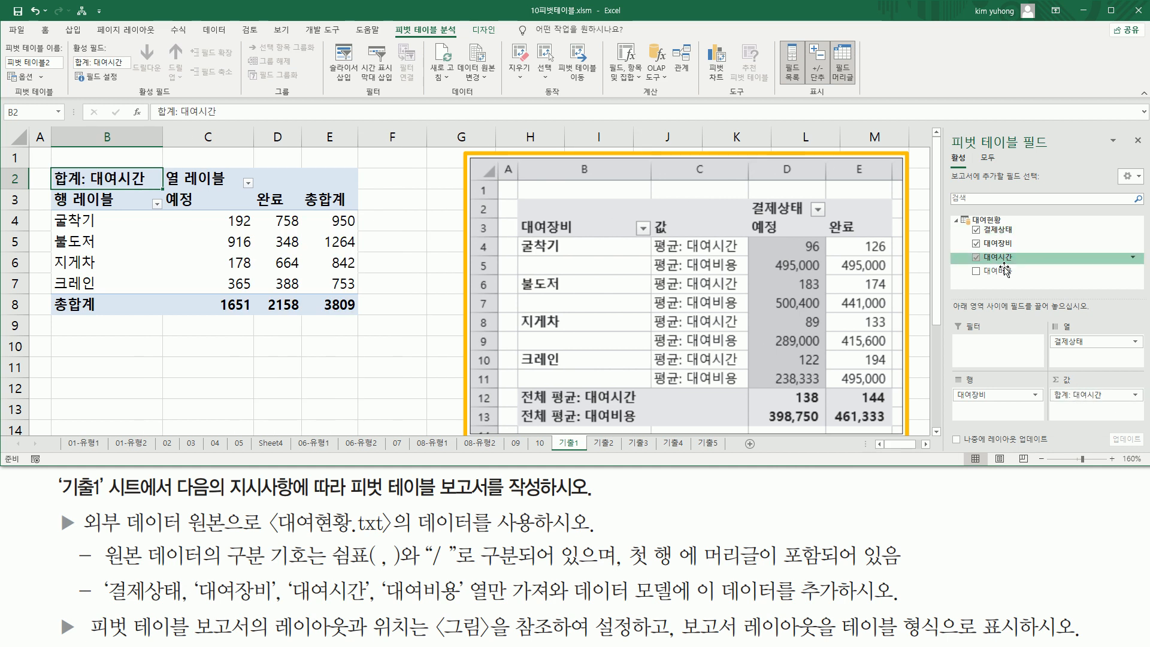
mouse_move(1084, 405)
mouse_down()
mouse_move(1052, 381)
mouse_move(1054, 393)
mouse_move(1145, 421)
mouse_up()
mouse_move(1126, 414)
mouse_down()
mouse_move(1095, 416)
mouse_move(1058, 358)
mouse_move(1142, 367)
mouse_move(1074, 357)
mouse_move(1065, 348)
mouse_move(1077, 334)
mouse_up()
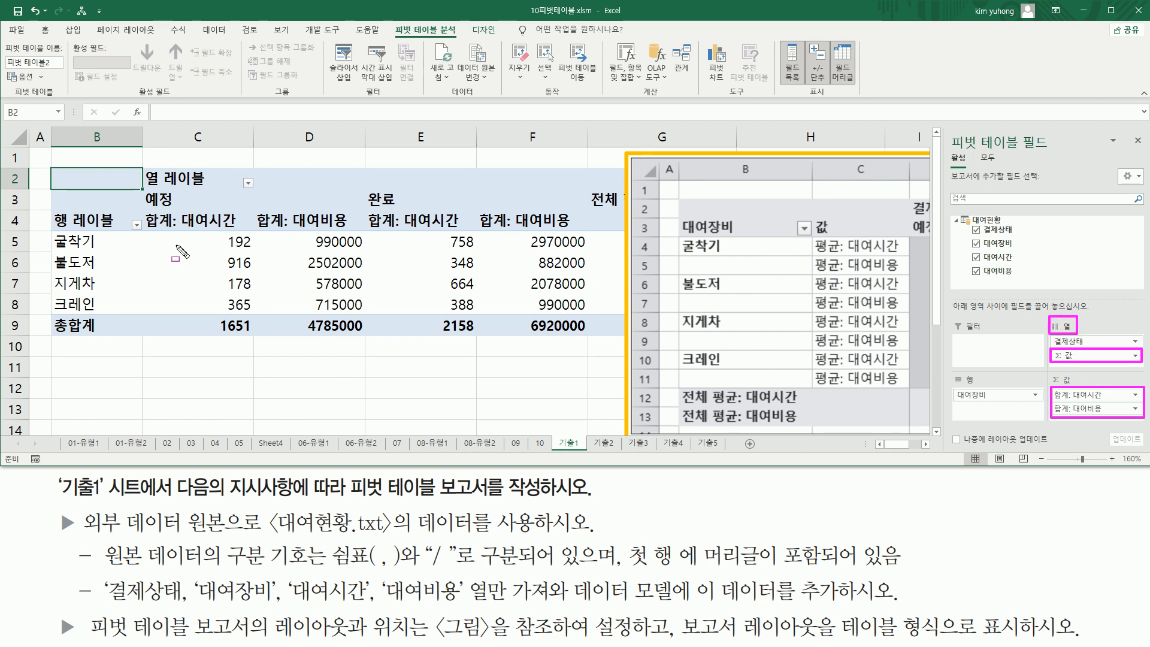
- Move the Σ 값 field from the columns area to the rows area, below 대여장비
drag(211, 235, 241, 316)
drag(305, 232, 345, 306)
drag(443, 230, 479, 310)
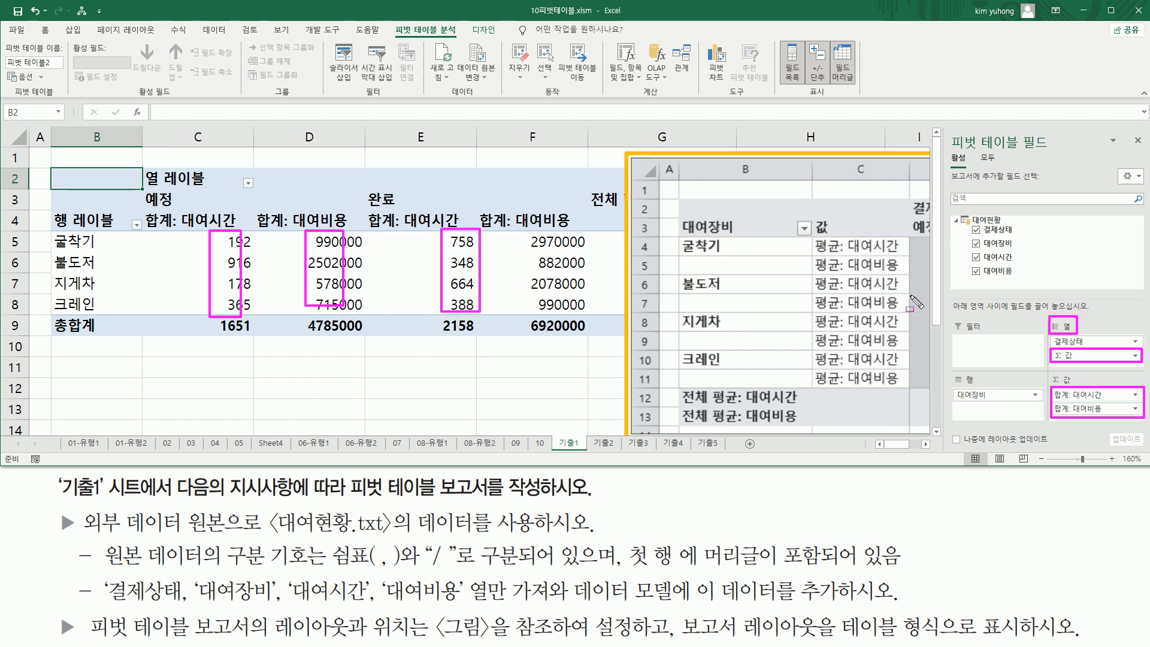
key(Escape)
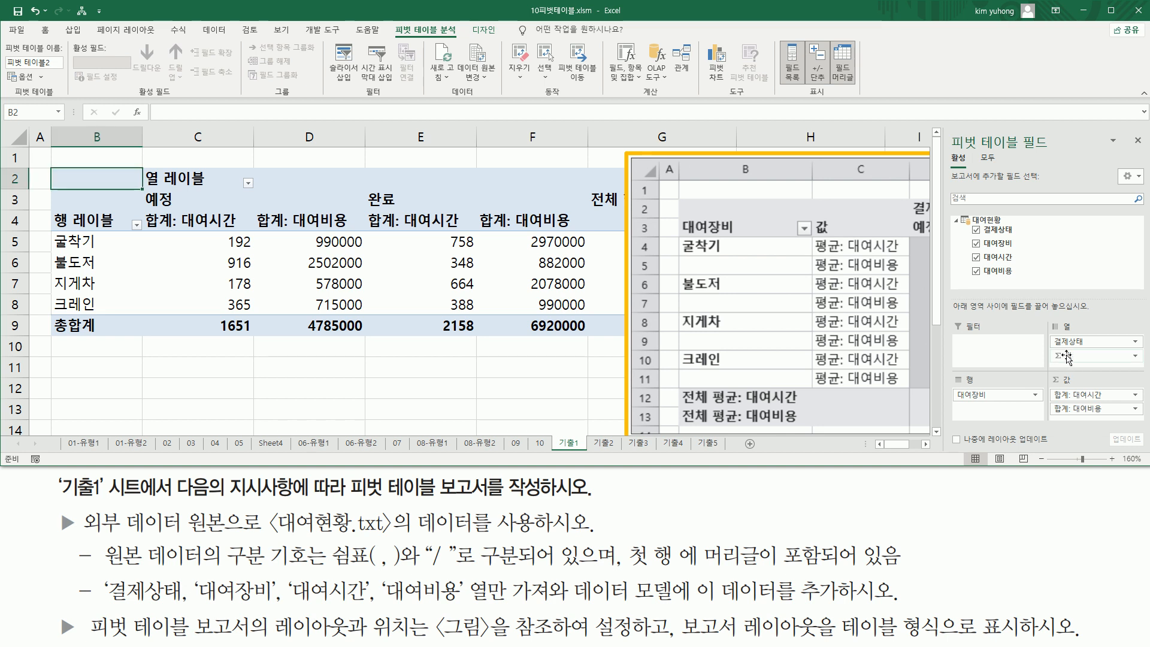
drag(1070, 355, 991, 423)
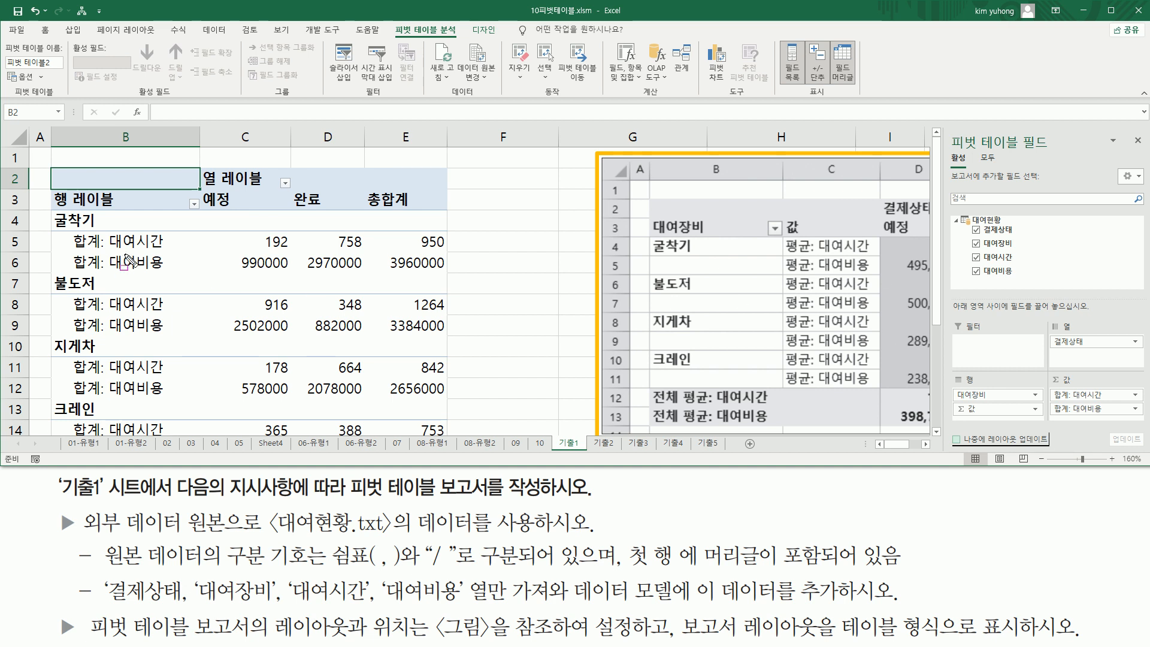
drag(105, 233, 439, 249)
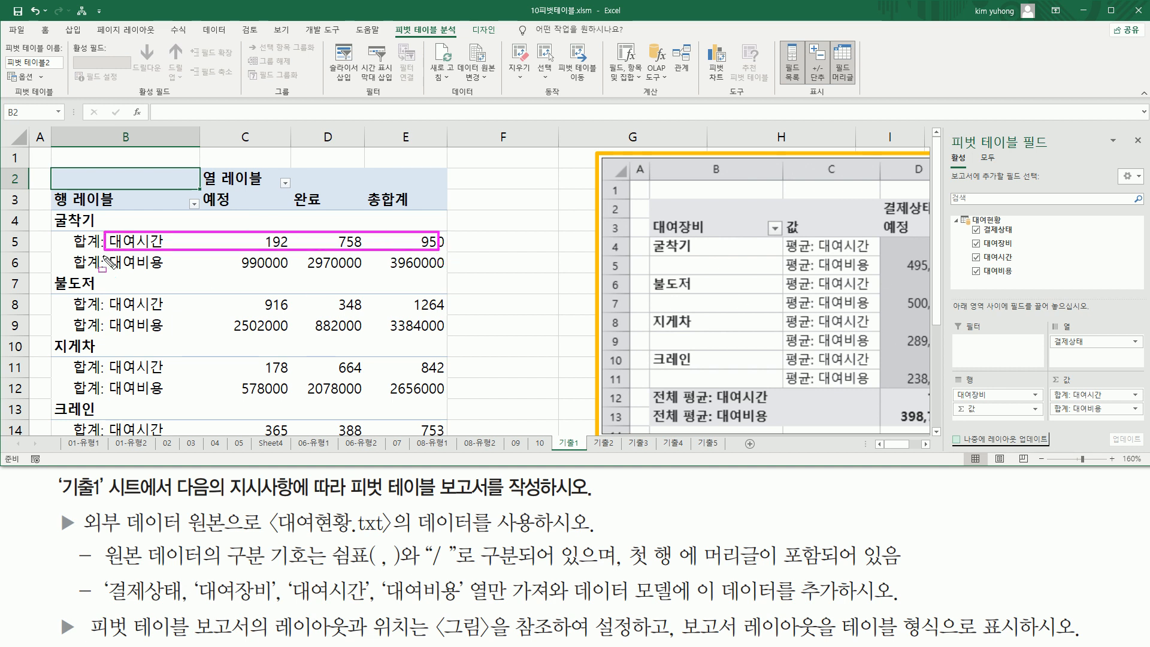
drag(114, 252, 439, 264)
drag(111, 296, 426, 312)
drag(113, 320, 433, 329)
key(Escape)
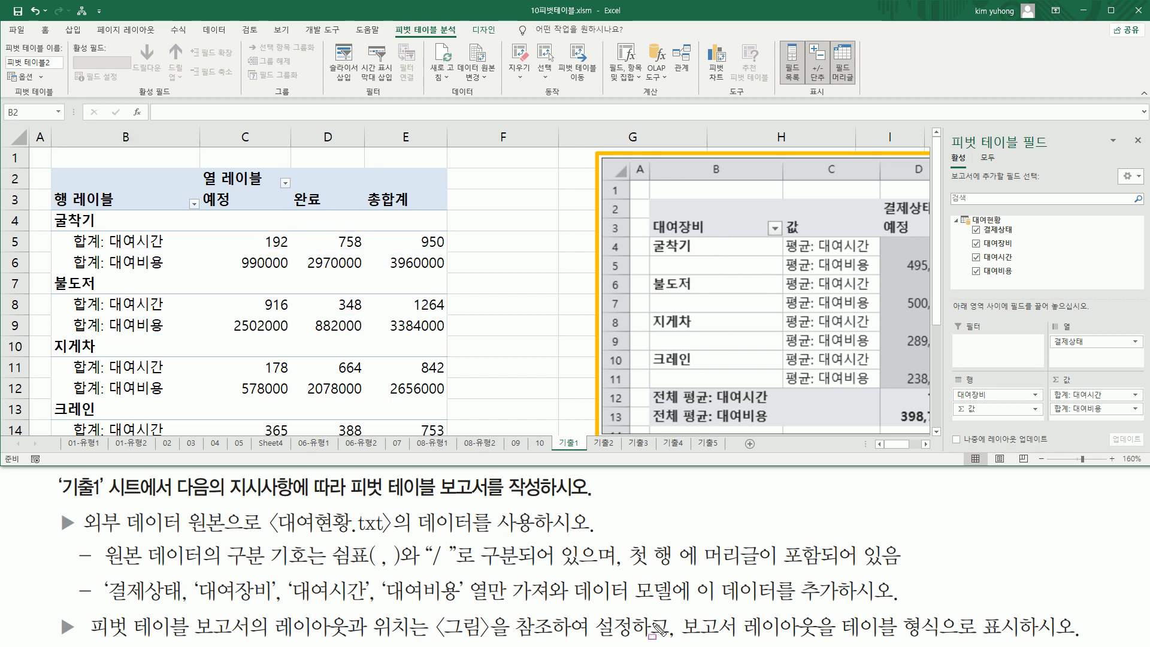
- Set the PivotTable's report layout to tabular form (테이블 형식으로 표시)
mouse_move(680, 609)
mouse_down()
mouse_move(726, 645)
mouse_move(817, 644)
mouse_up()
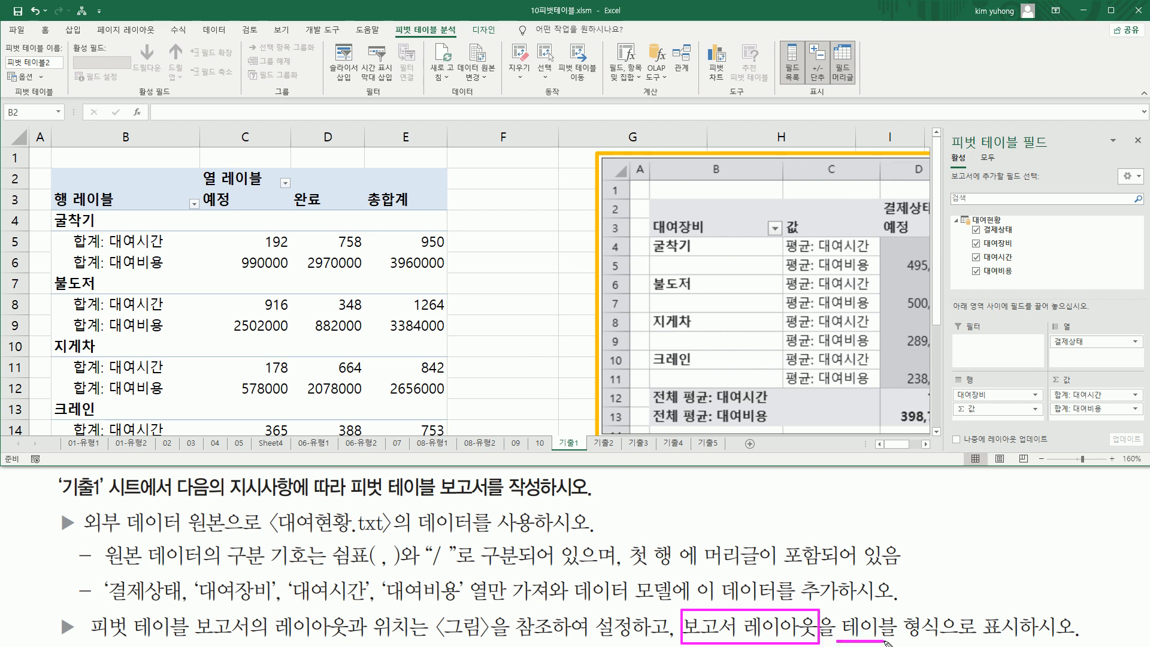
drag(955, 642, 1026, 641)
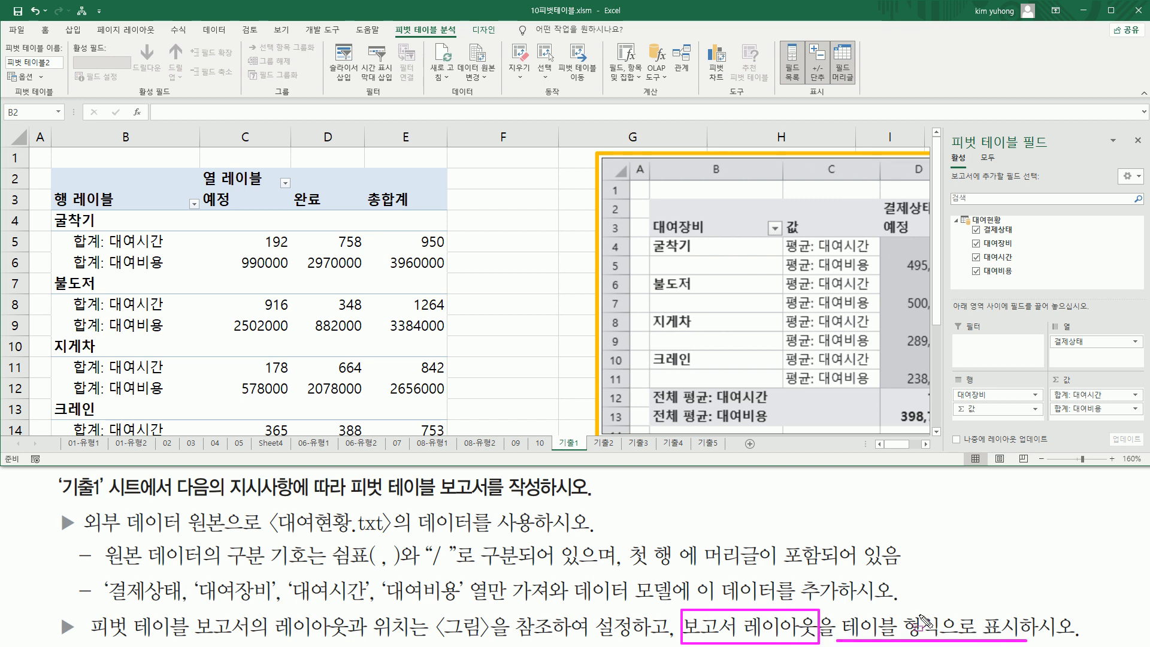
key(Escape)
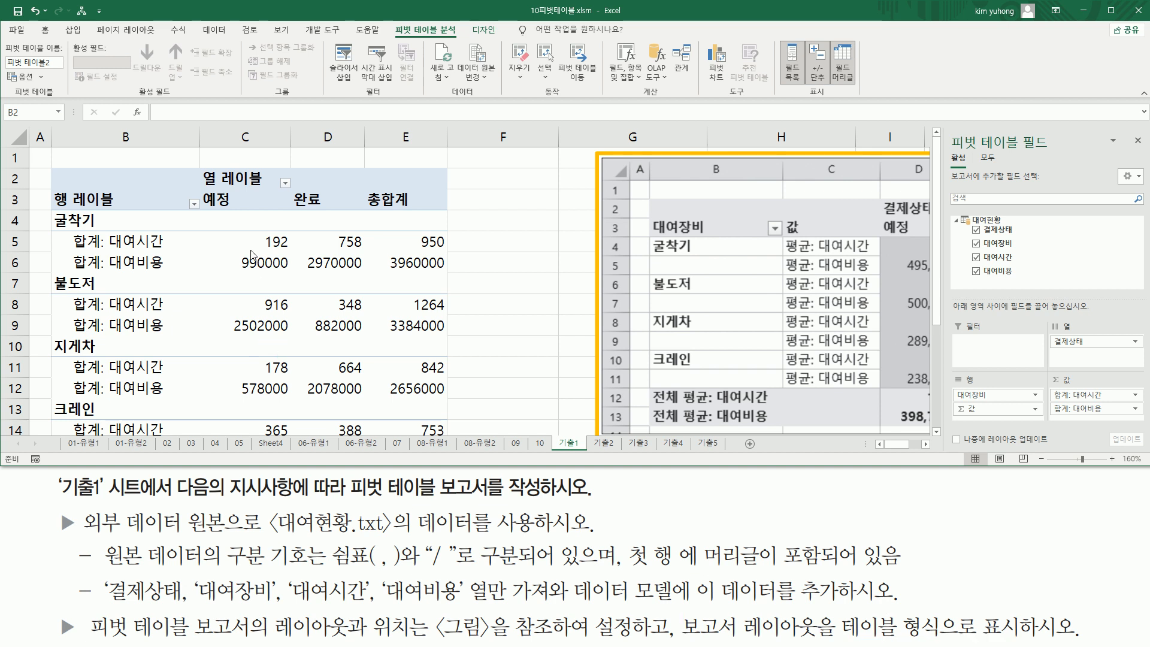
click(264, 241)
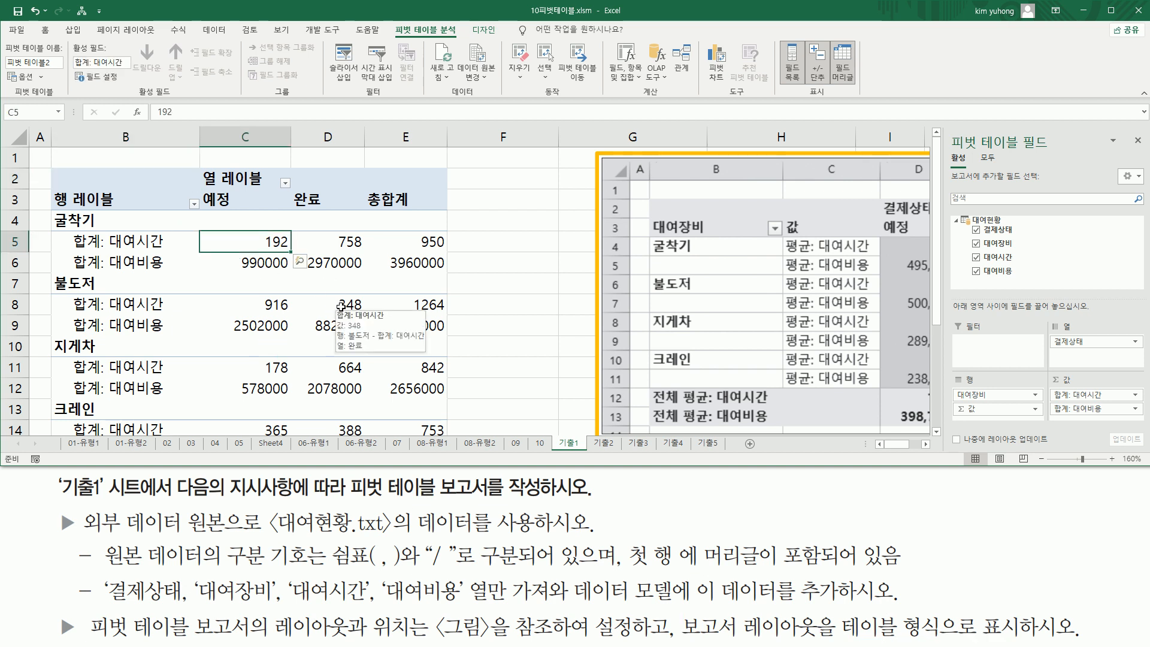
click(484, 28)
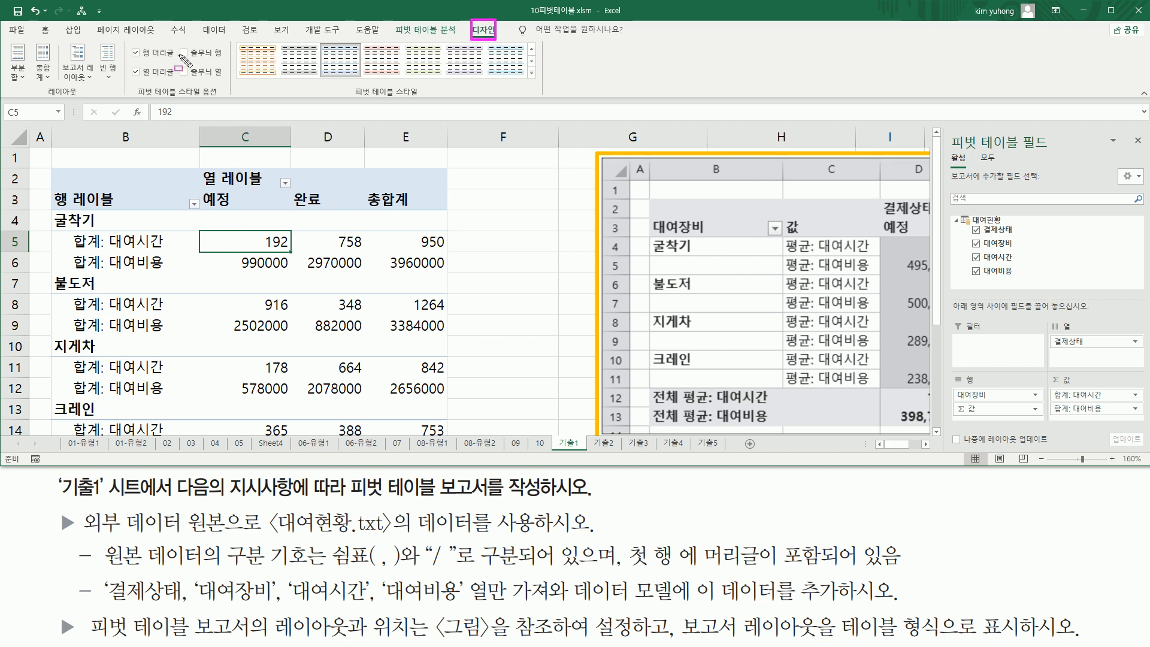
drag(72, 69, 94, 89)
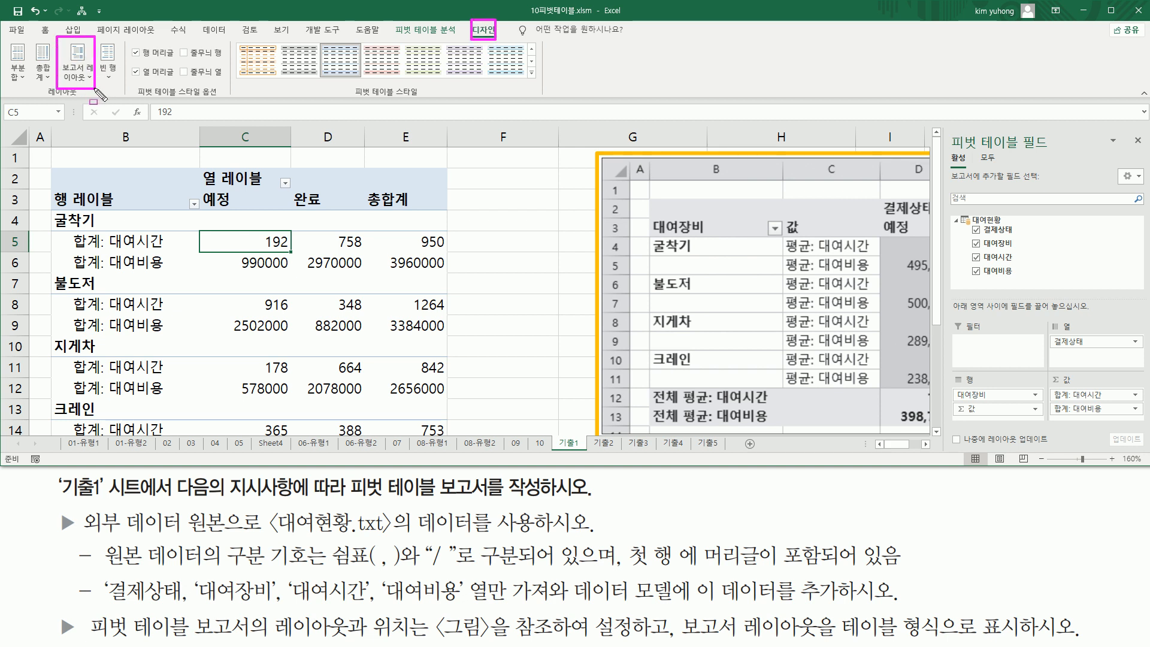
click(87, 78)
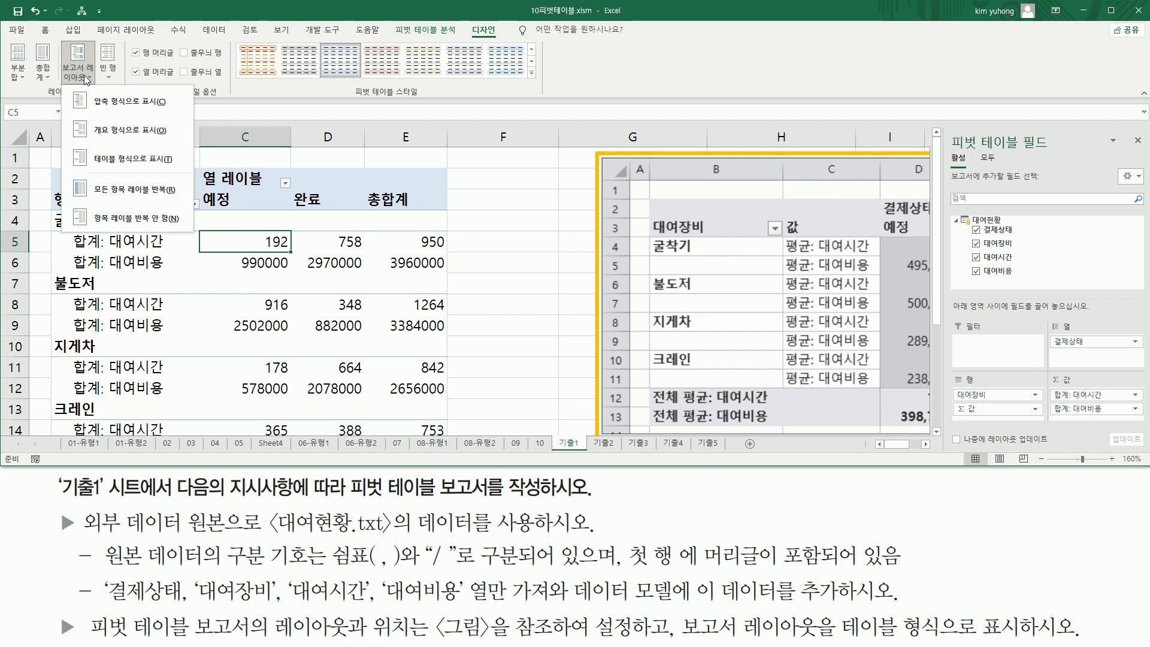
click(111, 160)
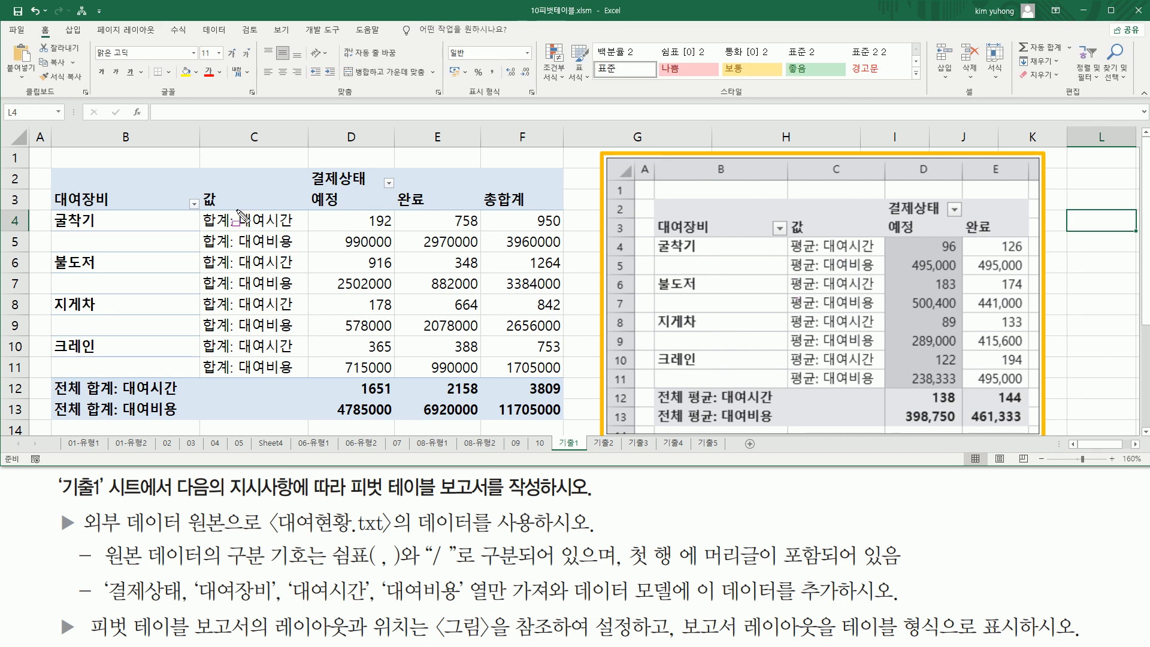
- Compare the report's value labels and summary function with the example figure, checking the 대여시간 and 대여비용 value cells
mouse_move(238, 211)
mouse_down()
mouse_move(289, 250)
mouse_move(306, 379)
mouse_up()
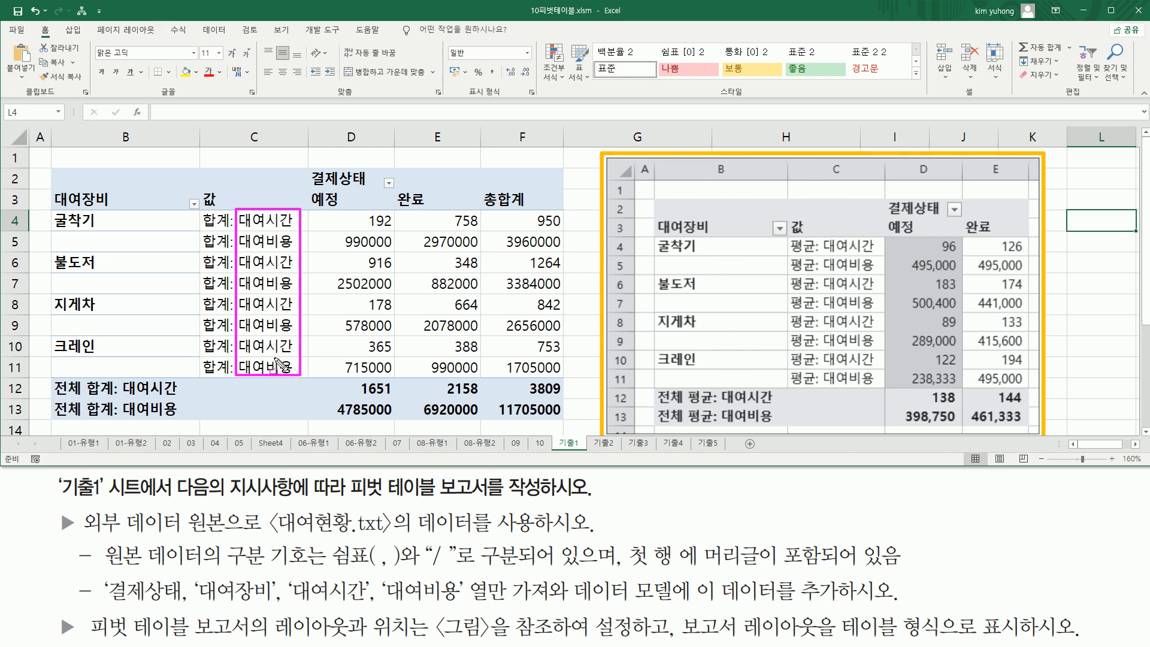
mouse_move(200, 209)
mouse_down()
mouse_move(215, 234)
mouse_move(233, 378)
mouse_up()
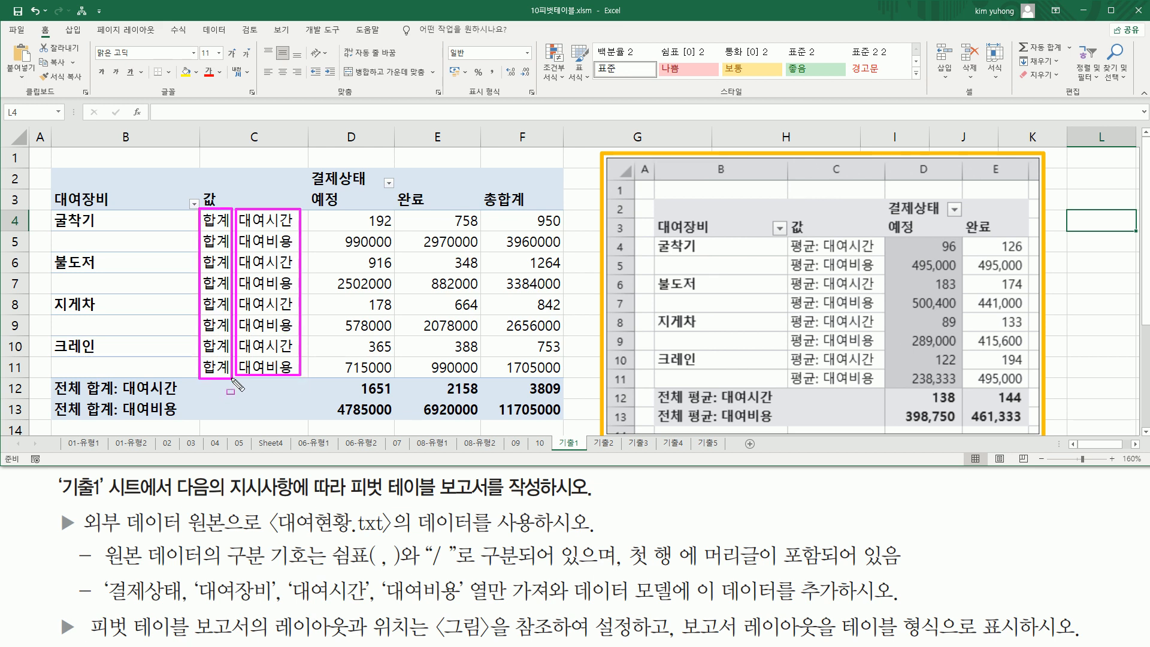
drag(789, 232, 816, 390)
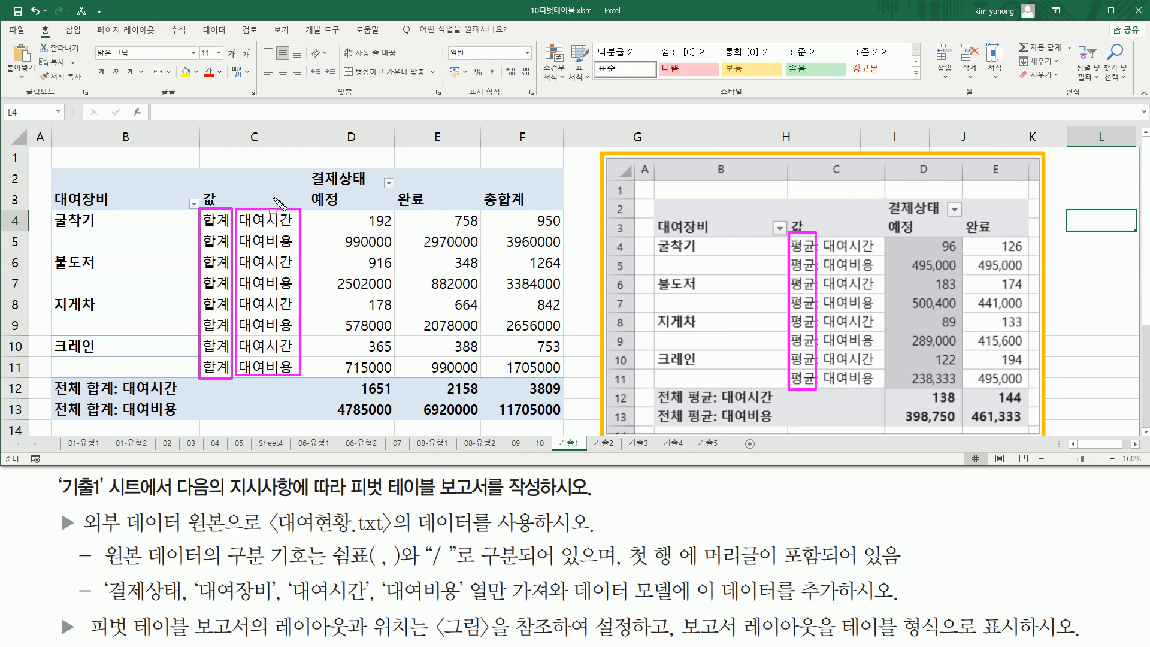
key(Escape)
click(359, 221)
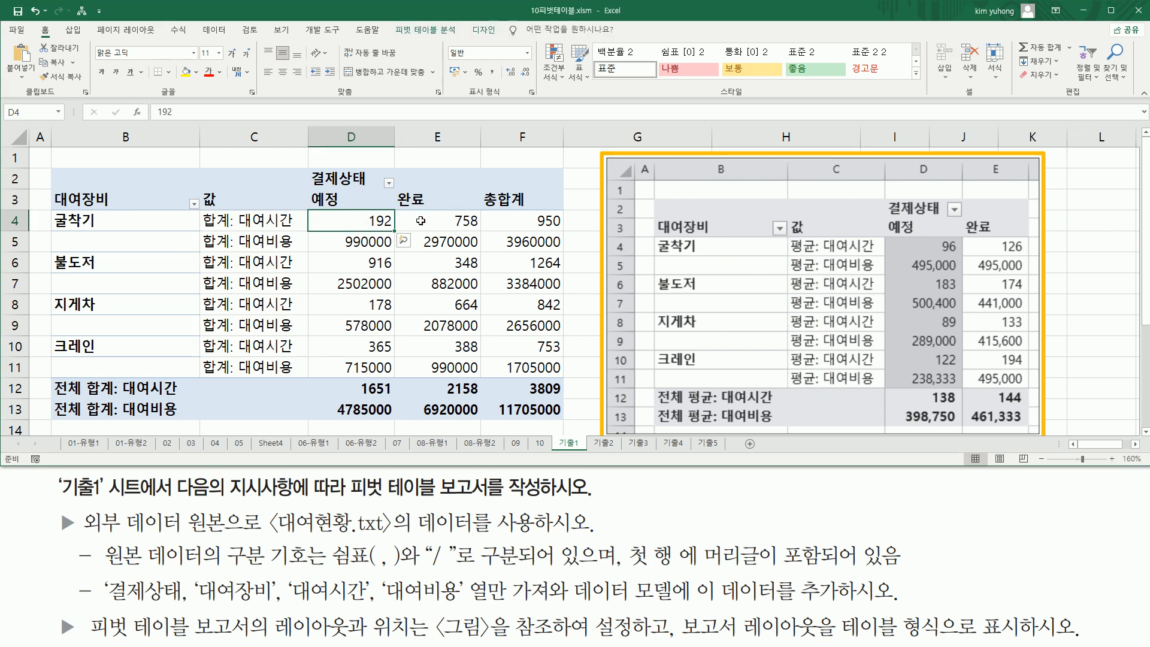
click(431, 232)
click(428, 244)
click(425, 261)
click(350, 262)
click(357, 239)
click(356, 223)
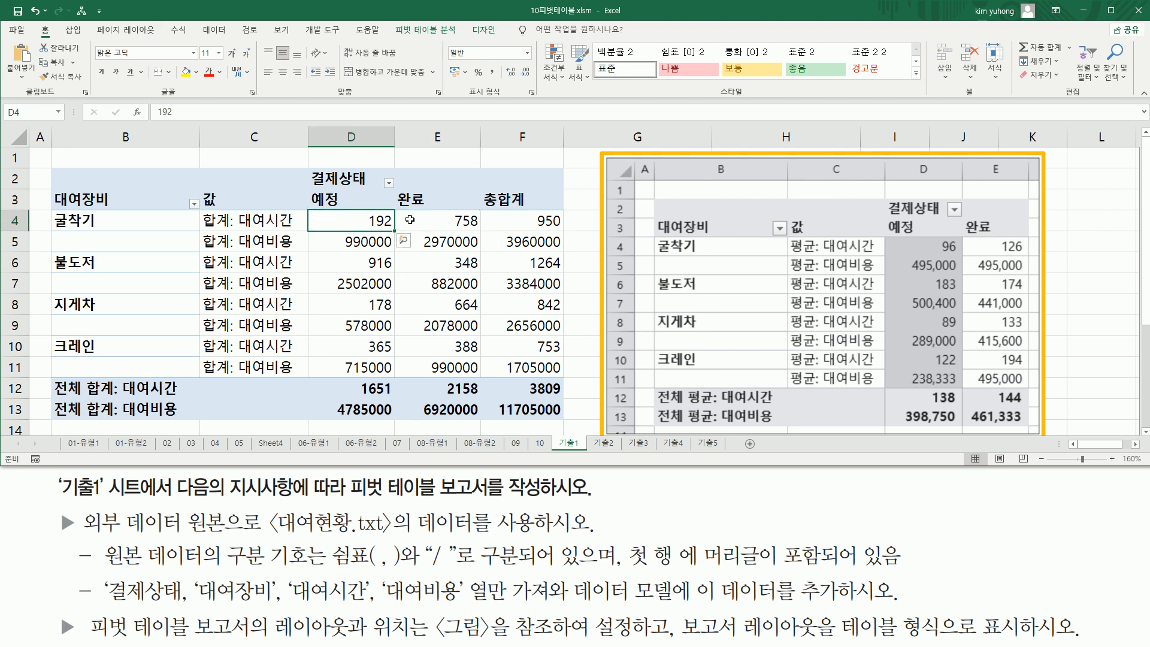
click(428, 220)
click(375, 260)
click(420, 260)
- Change the summary function of the 대여시간 values to average (평균)
click(368, 260)
right_click(369, 262)
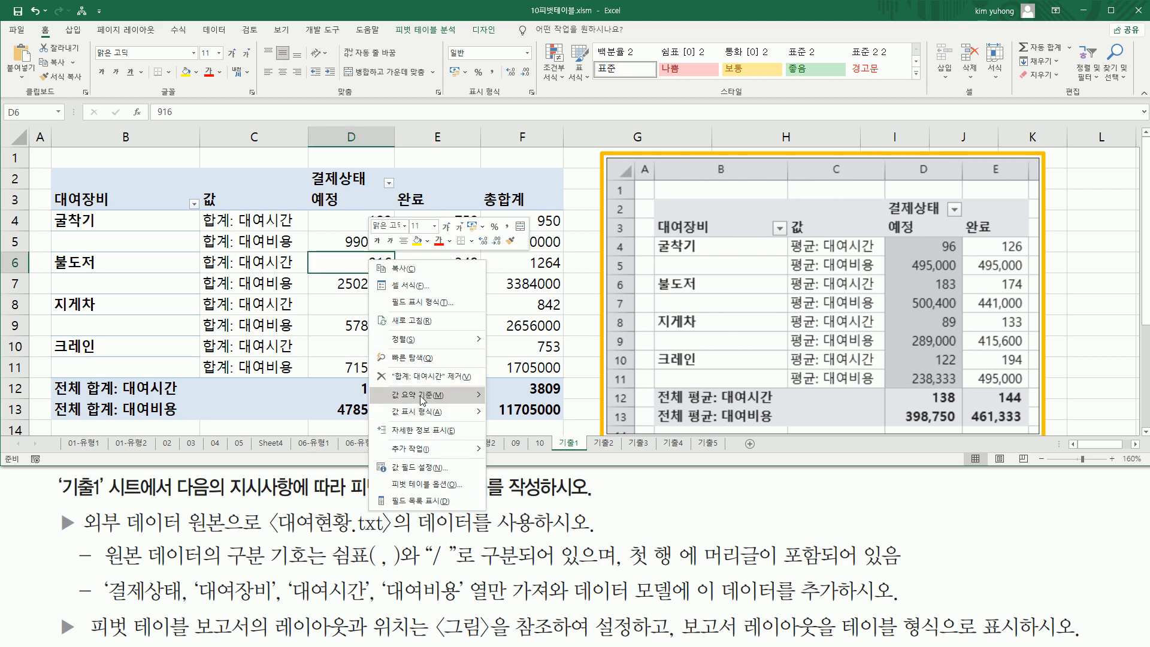
mouse_move(423, 400)
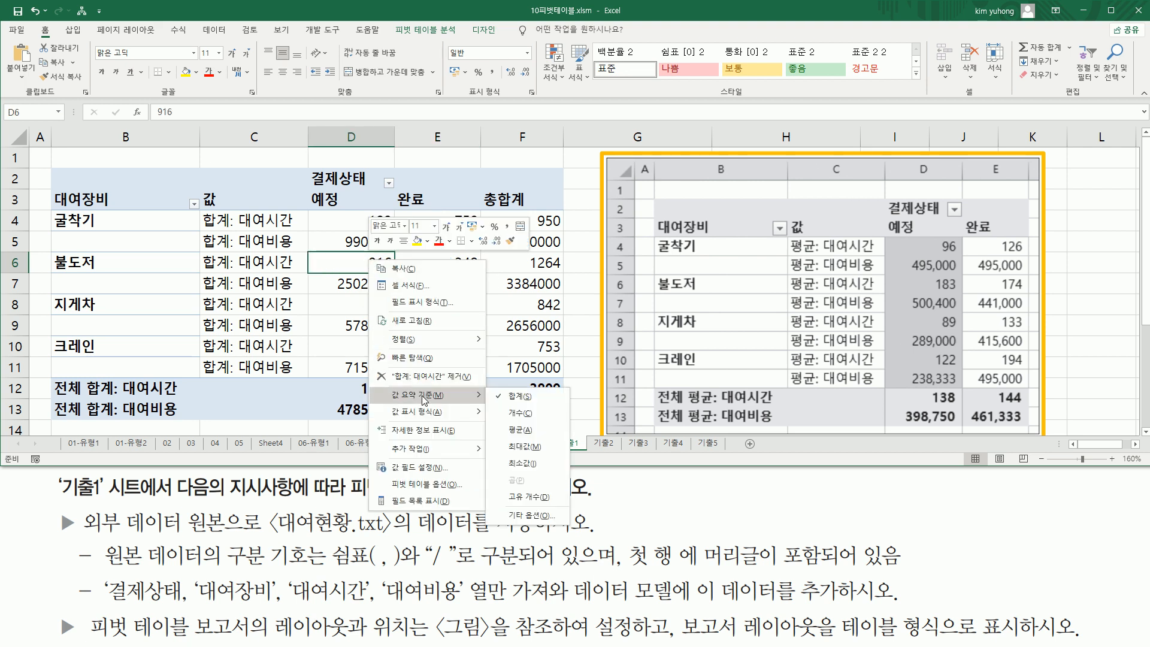
click(522, 430)
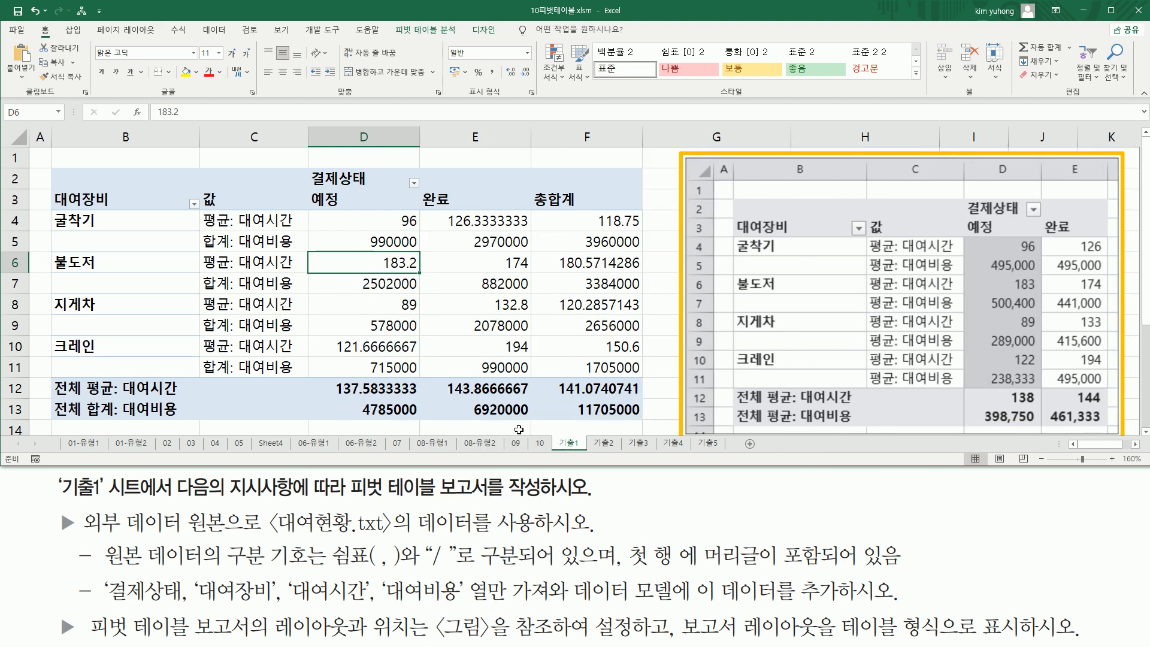
drag(328, 254, 417, 276)
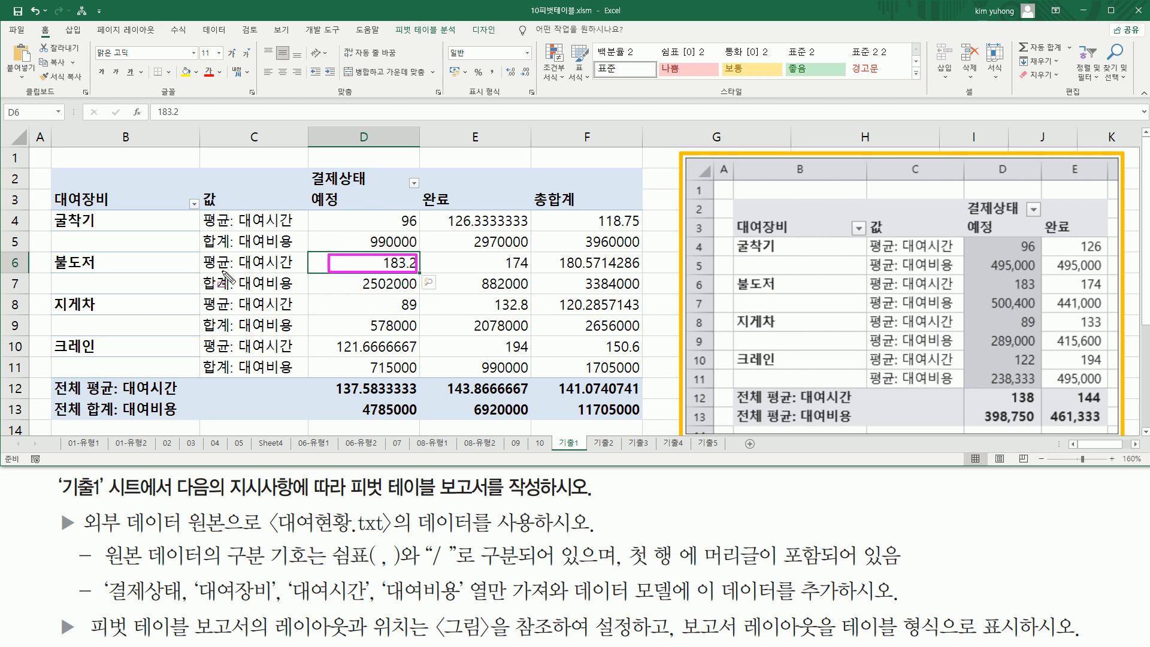
drag(200, 254, 230, 273)
drag(202, 213, 228, 227)
drag(202, 295, 234, 313)
key(Escape)
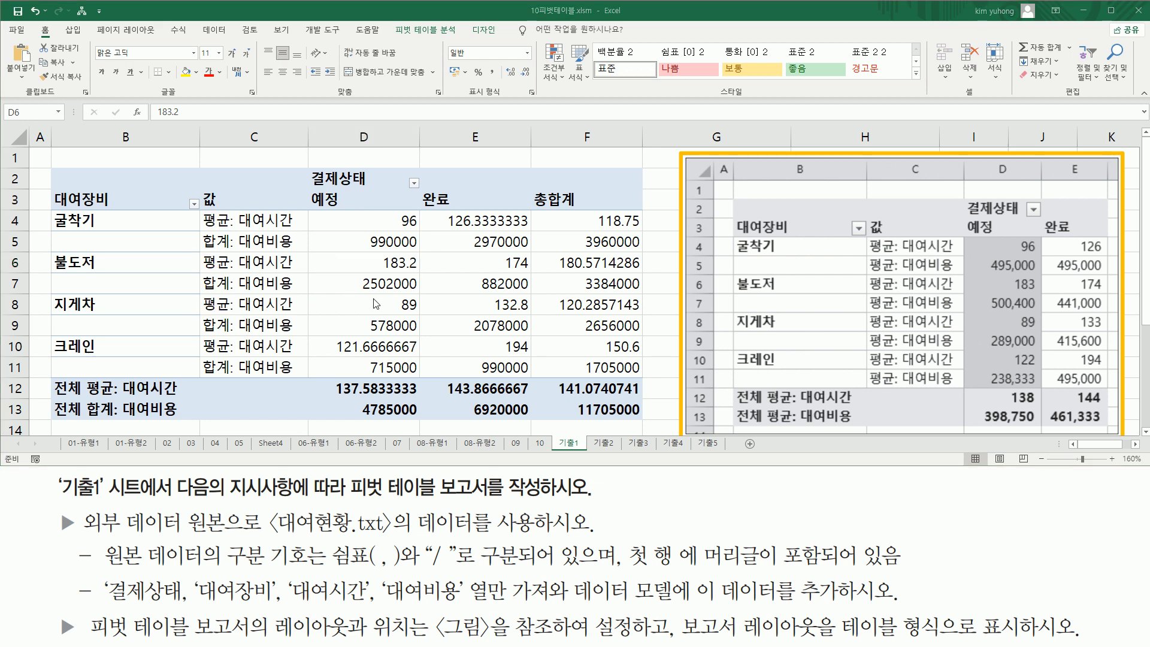
- Summarize the 대여비용 values by average (평균) instead of sum
click(369, 325)
click(454, 326)
click(394, 327)
right_click(384, 325)
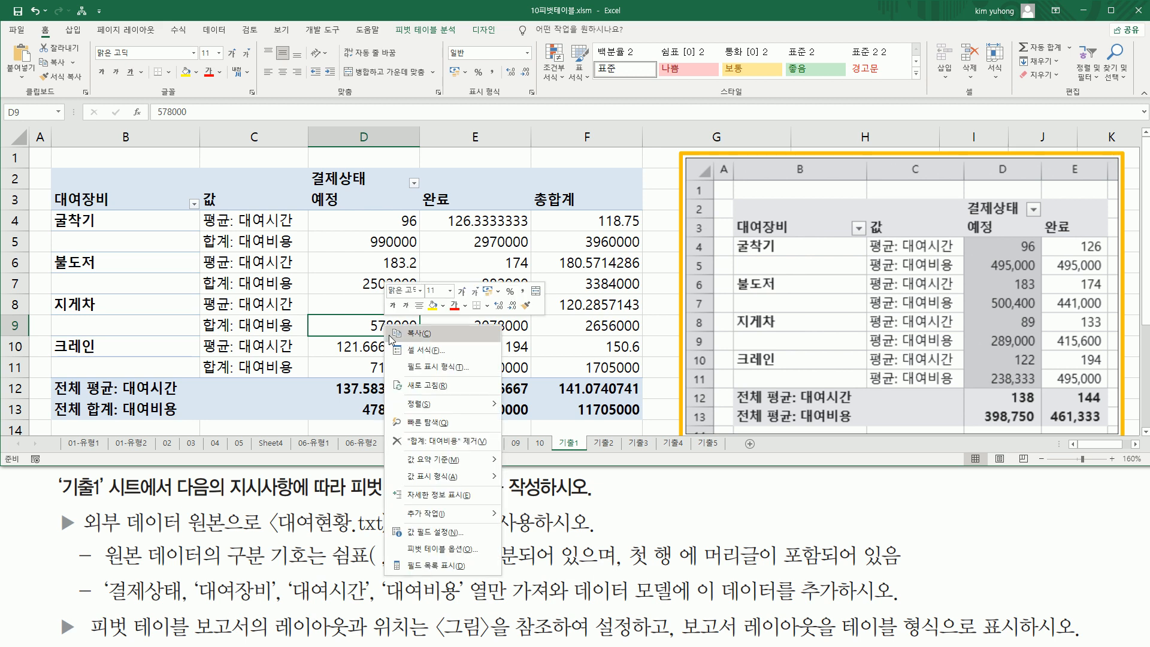
mouse_move(423, 460)
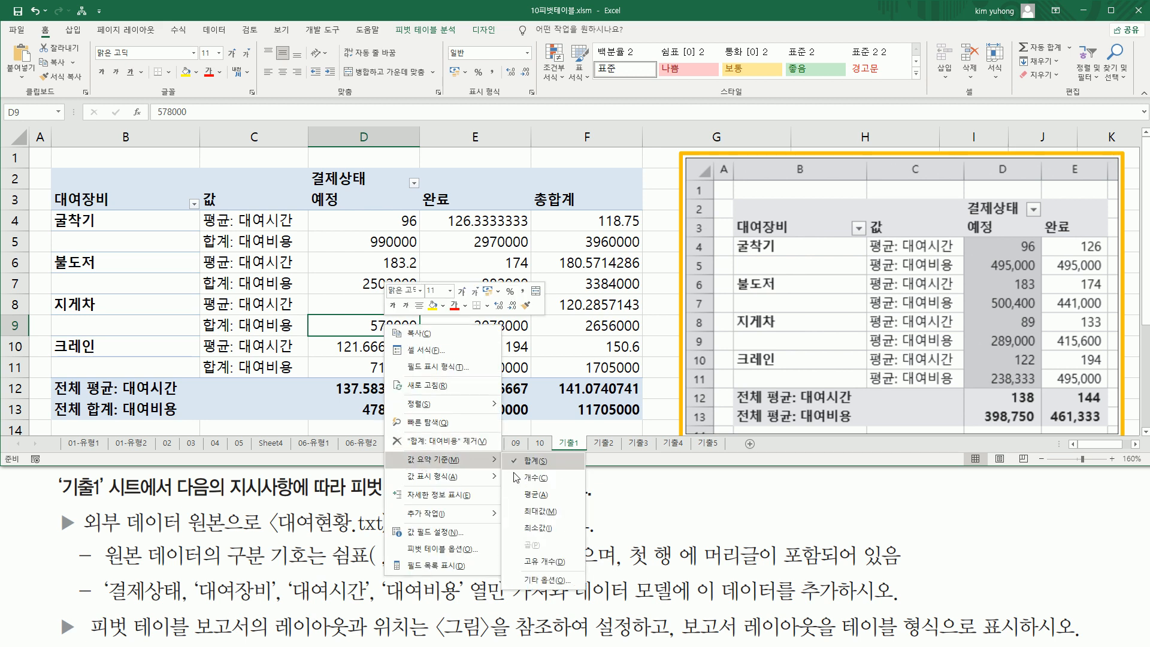
click(527, 497)
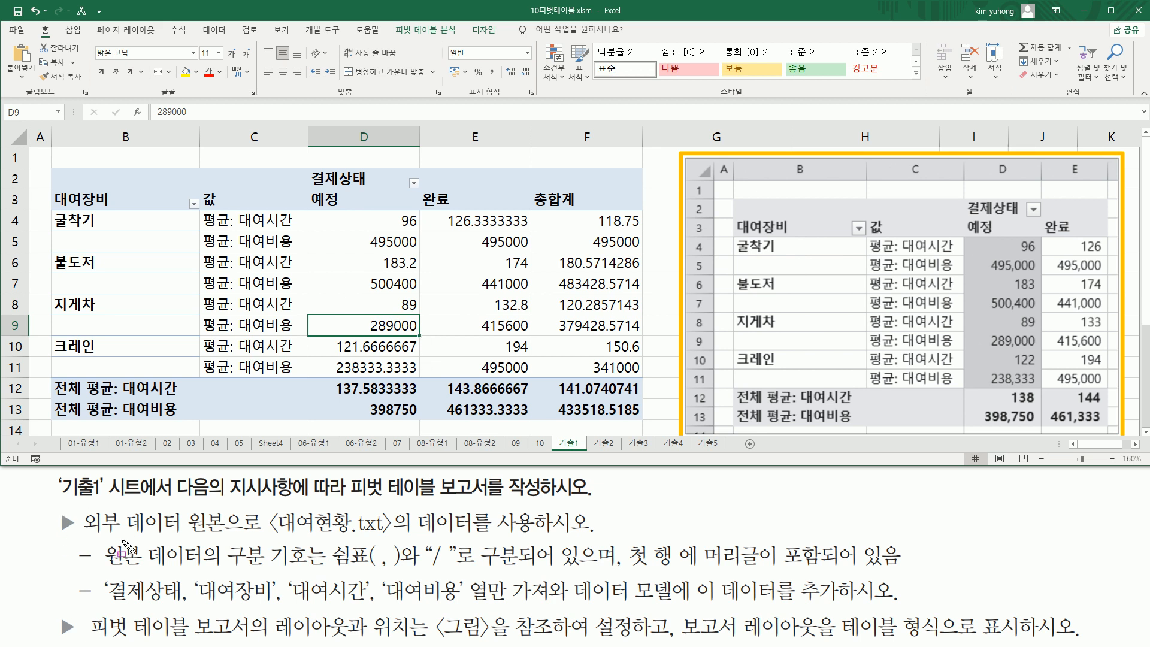
drag(56, 503, 79, 638)
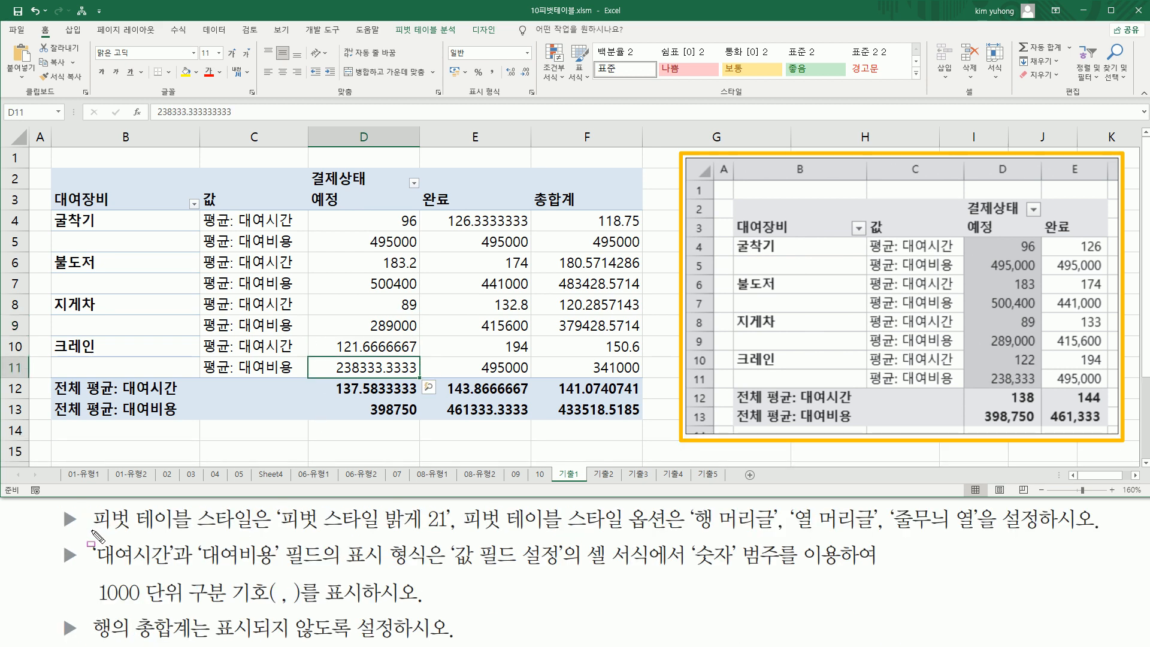
- Review the instructions for the required PivotTable style and style options
mouse_move(91, 530)
mouse_down()
mouse_move(280, 522)
mouse_move(453, 535)
mouse_up()
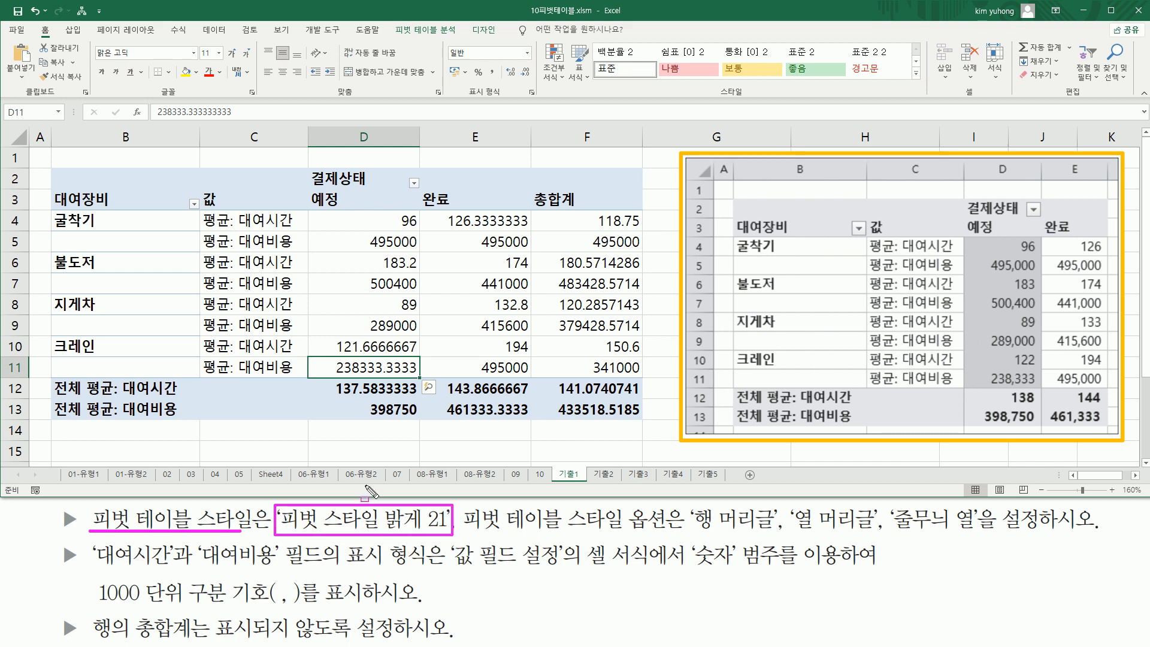
mouse_move(563, 529)
mouse_down()
mouse_move(978, 532)
mouse_move(979, 507)
mouse_up()
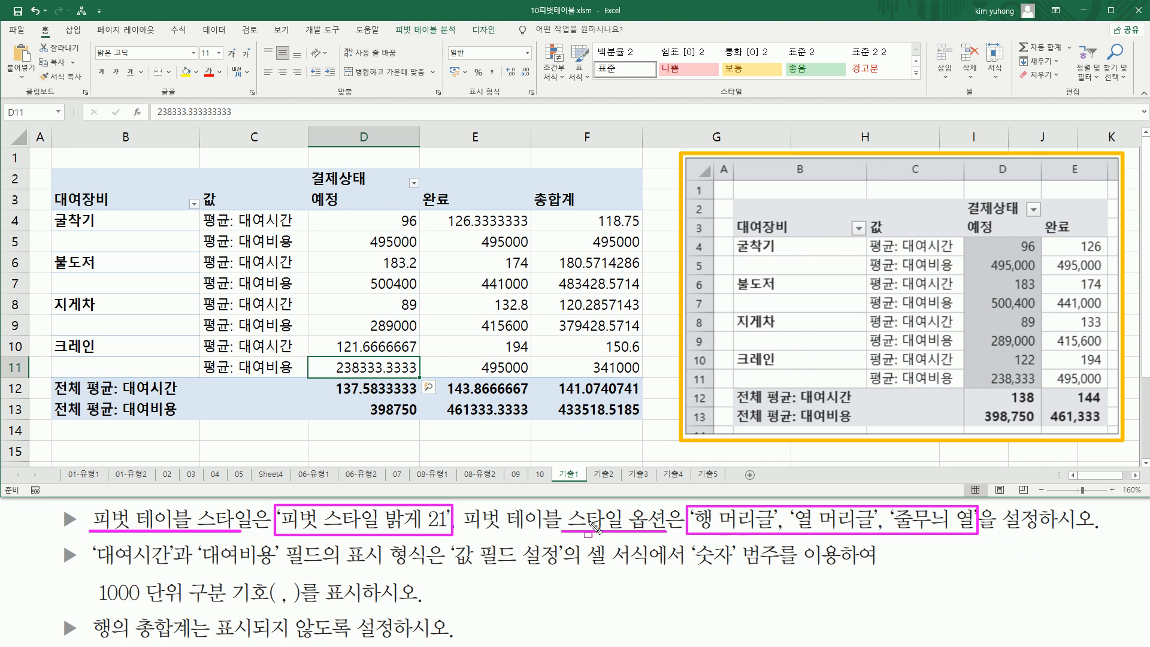
mouse_move(54, 164)
mouse_down()
mouse_move(285, 347)
mouse_move(639, 416)
mouse_up()
key(Escape)
- Apply the PivotTable style 피벗 스타일 밝게 21 to the report
click(370, 238)
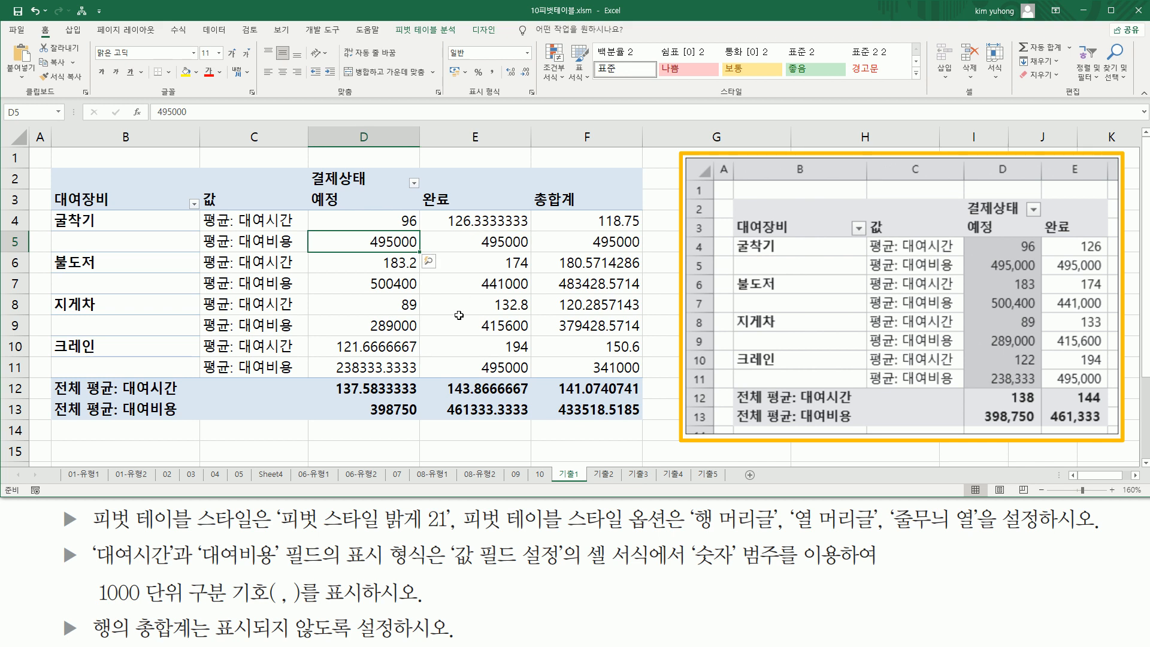
click(484, 30)
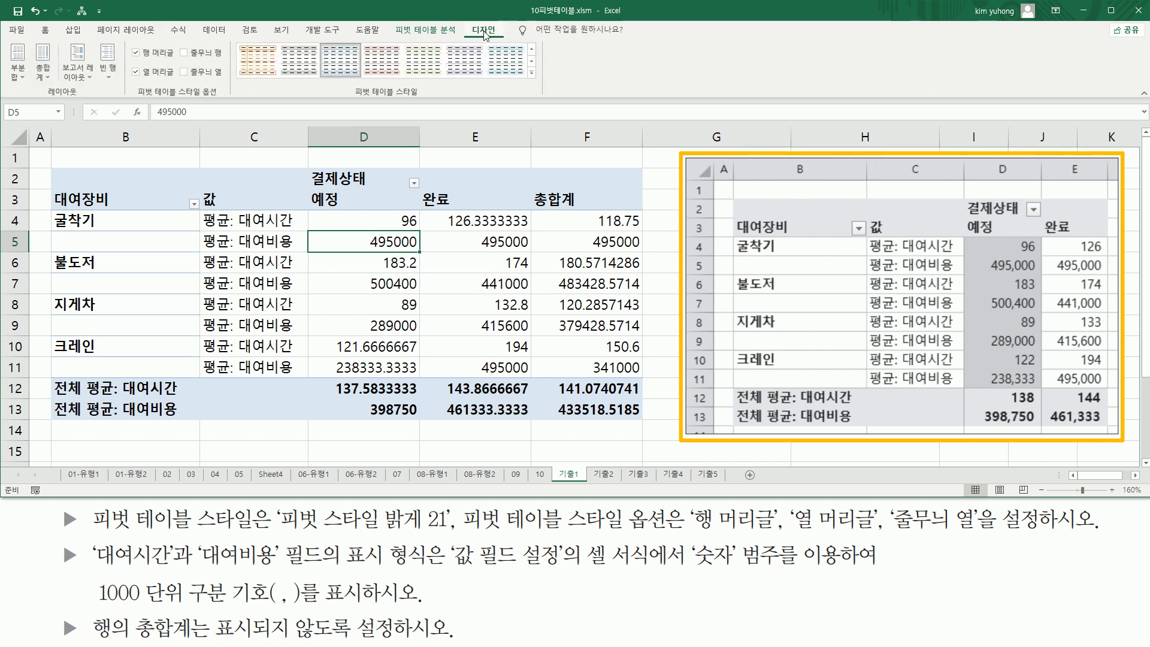
drag(350, 84, 424, 98)
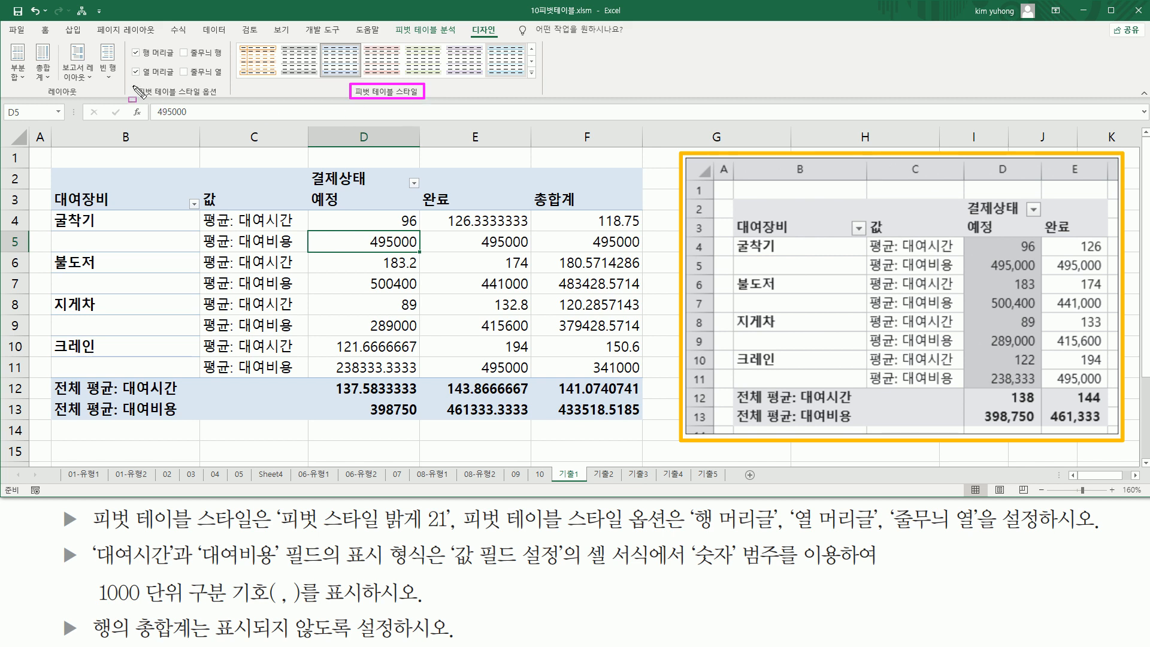
drag(135, 84, 222, 102)
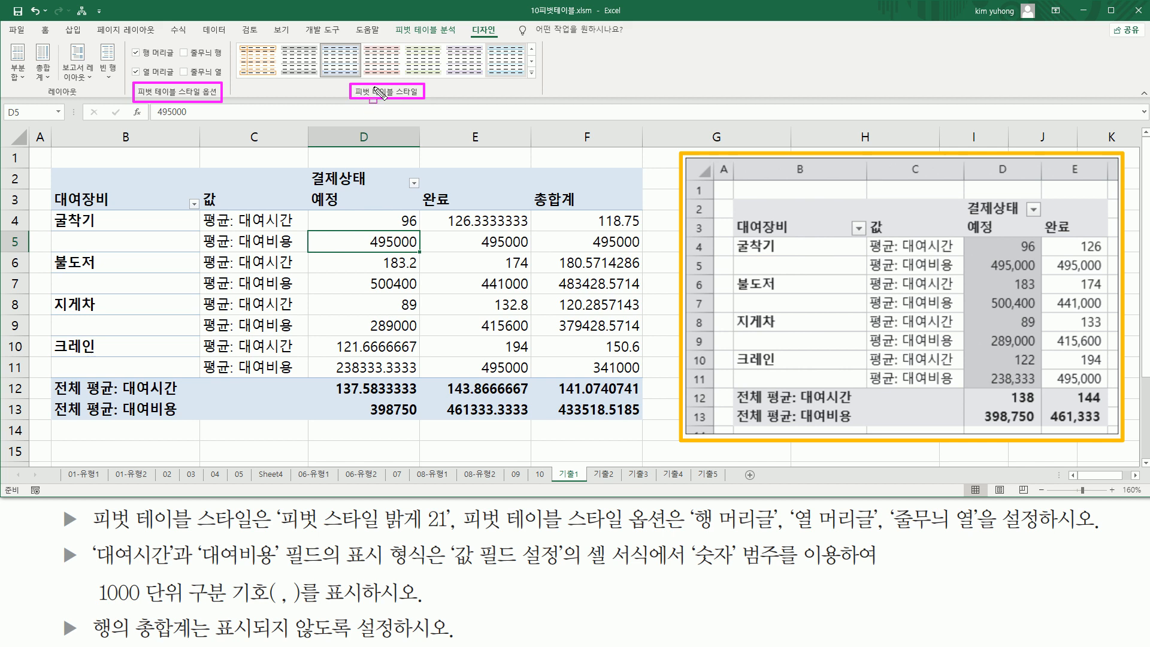
key(Escape)
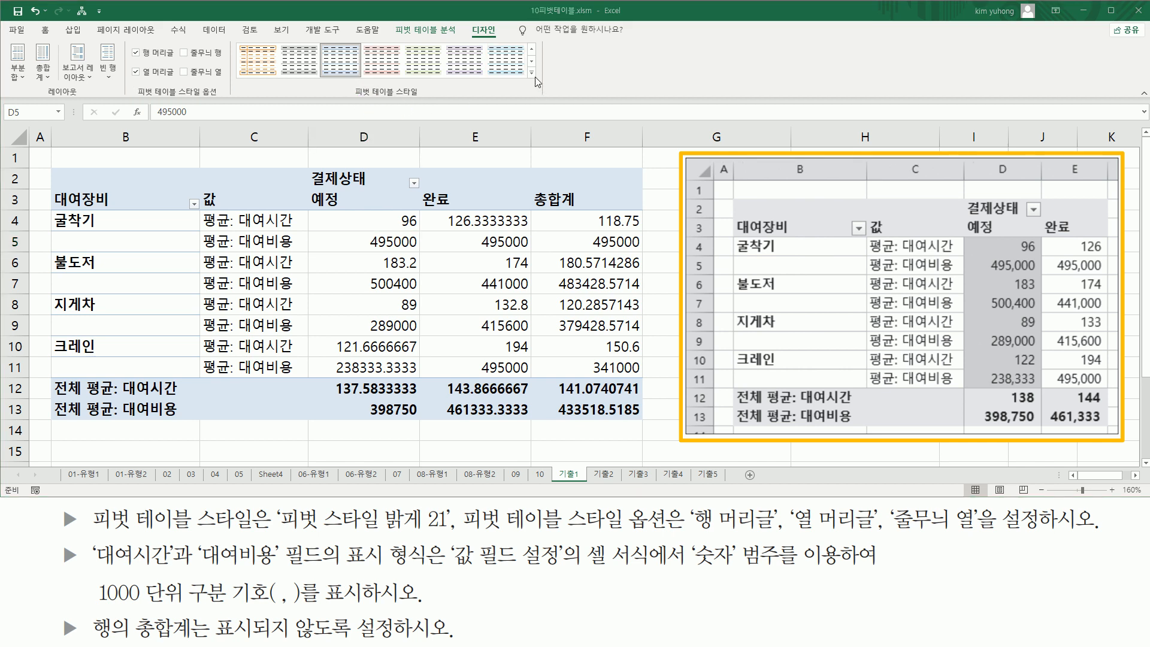
drag(525, 65, 536, 78)
click(530, 73)
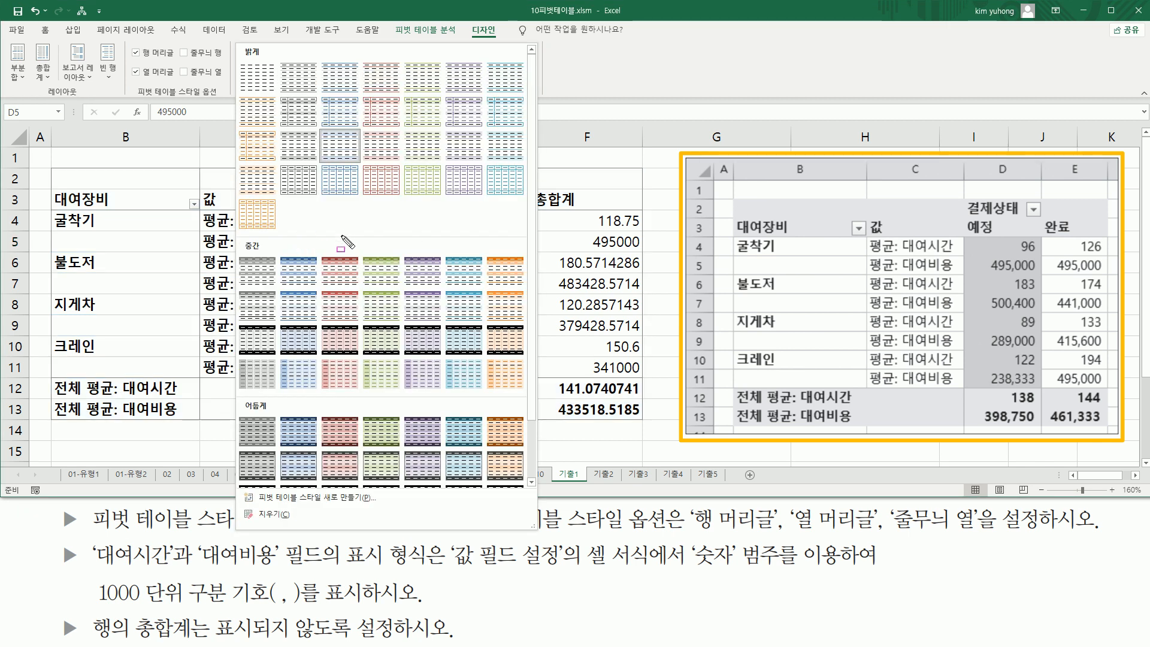
drag(238, 163, 275, 195)
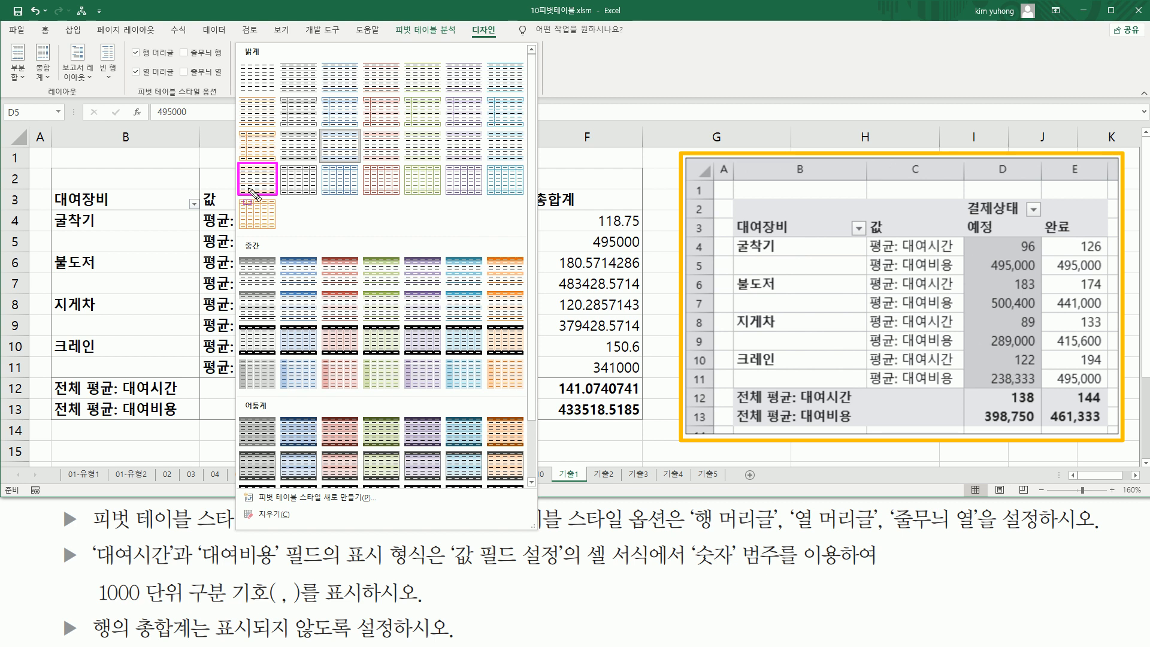
click(339, 144)
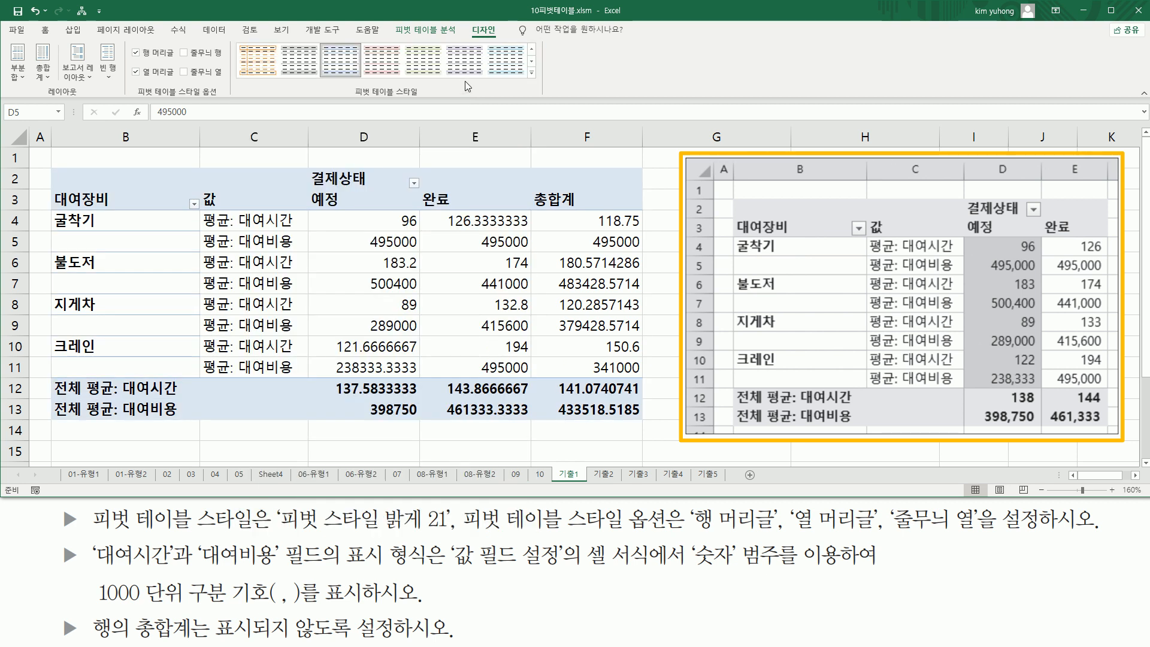
click(531, 73)
click(251, 177)
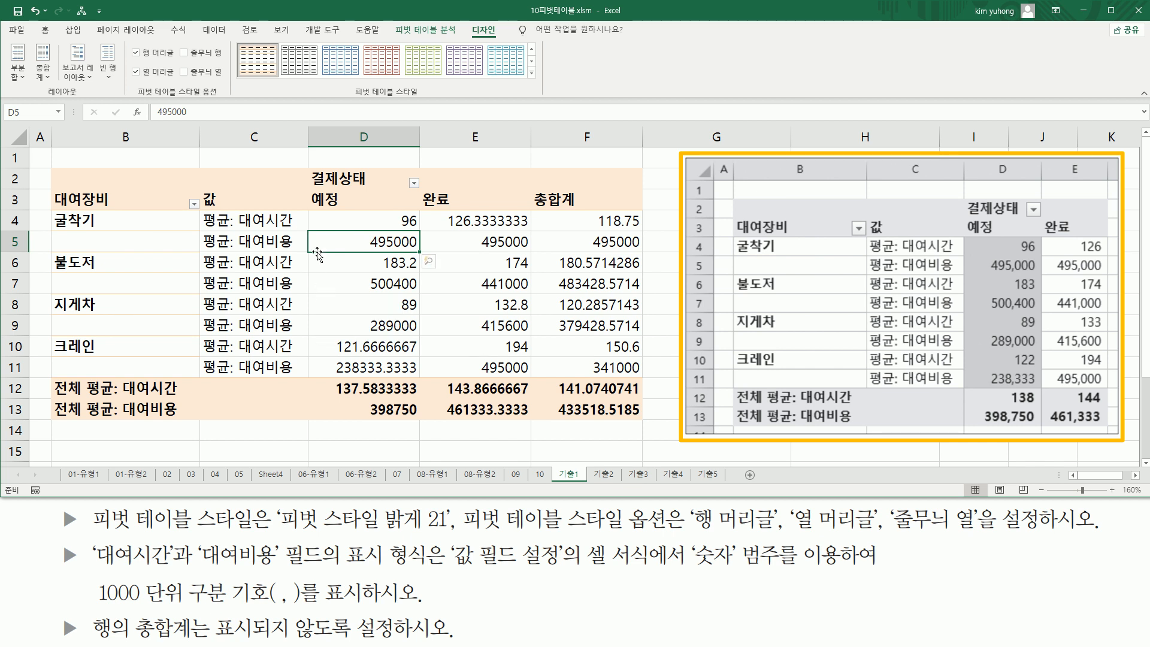
- Check the required style options against the PivotTable's settings and turn on banded columns (줄무늬 열)
drag(134, 82, 222, 100)
drag(694, 530, 981, 526)
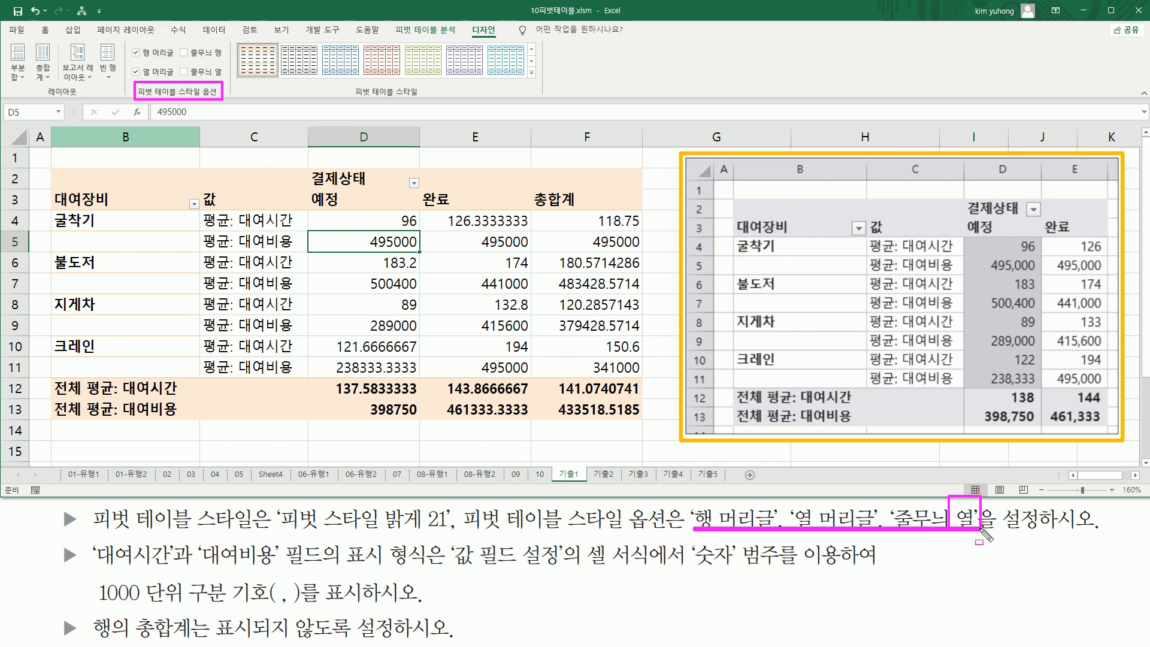
key(Escape)
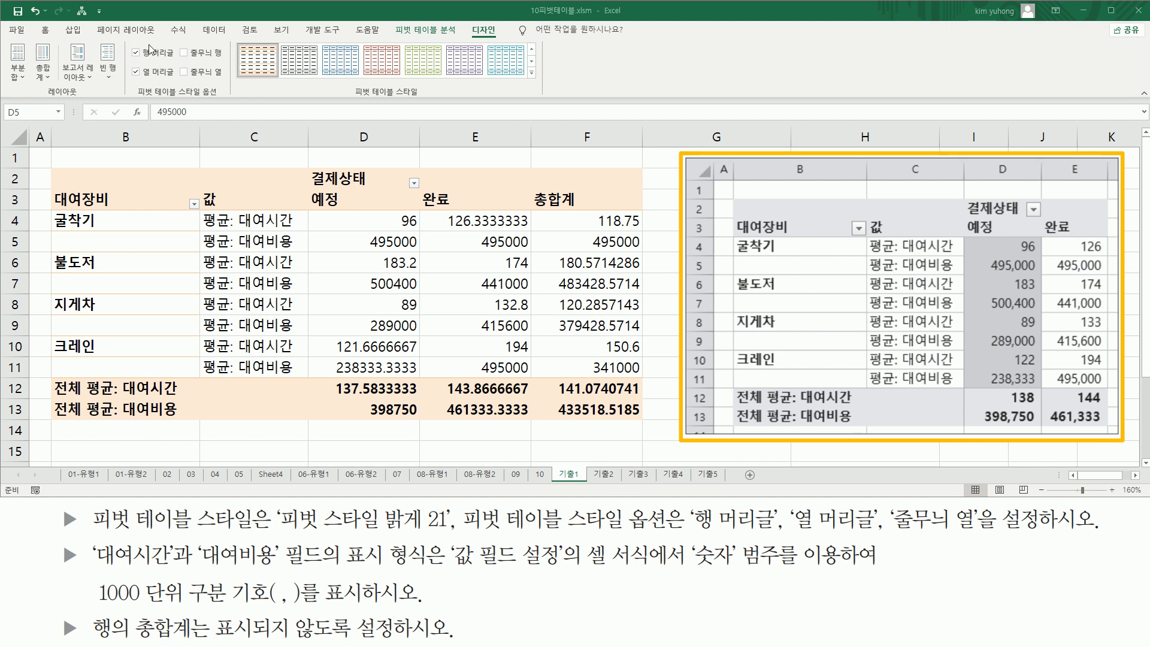
mouse_move(126, 41)
mouse_down()
mouse_move(180, 74)
mouse_move(175, 82)
mouse_move(221, 78)
mouse_up()
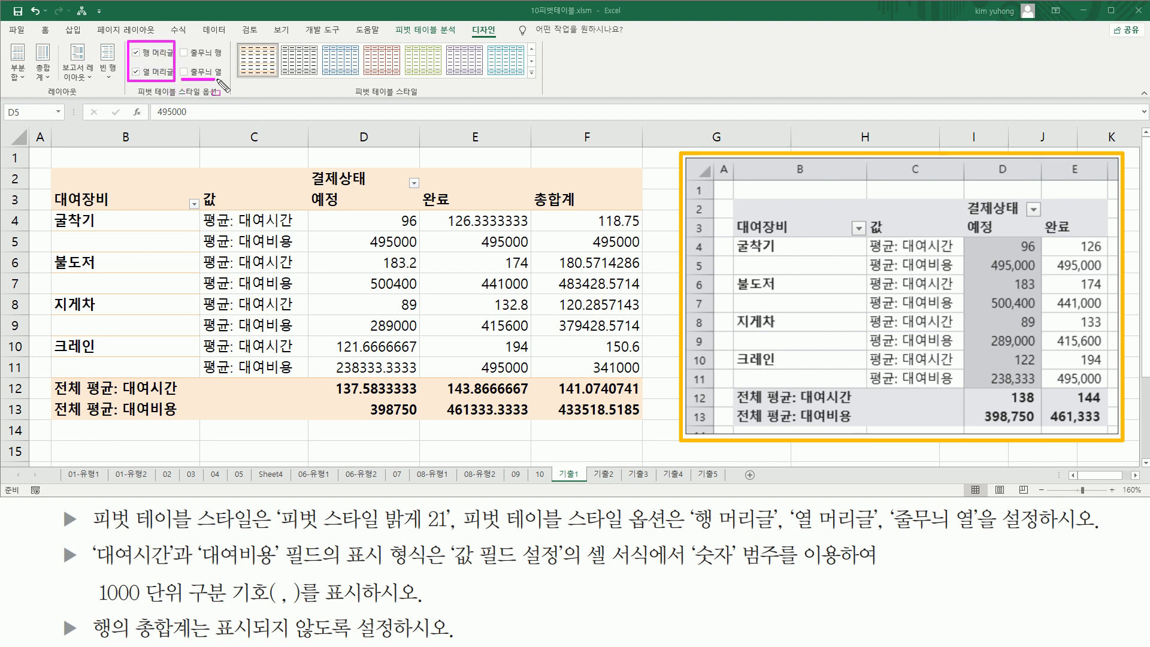
key(Escape)
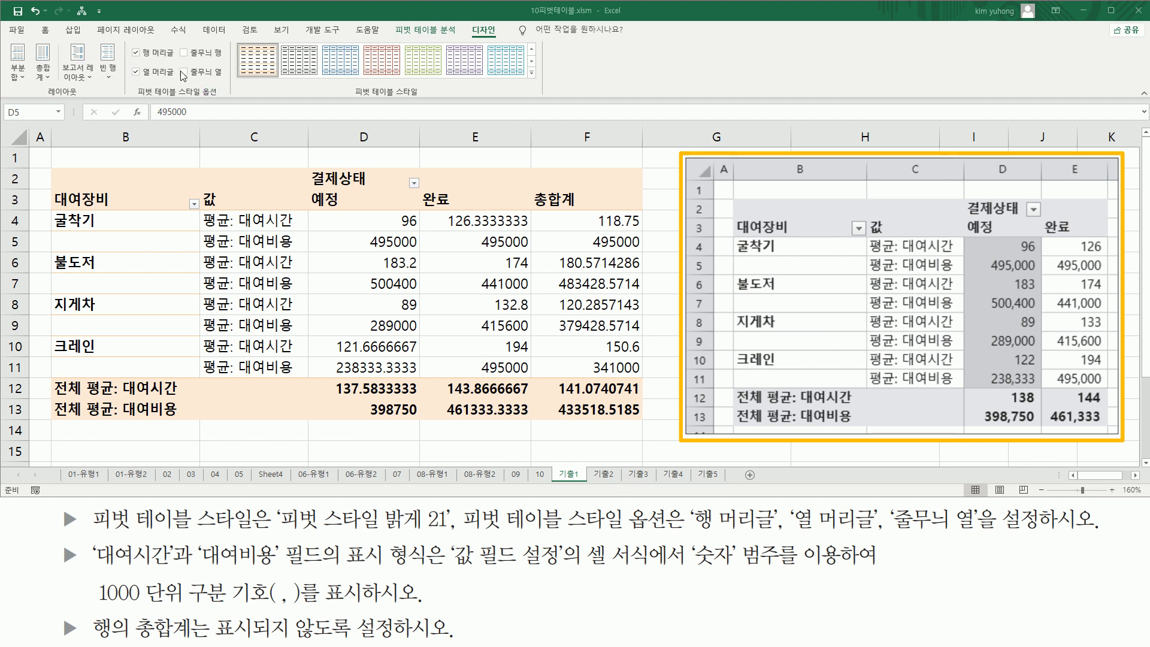
click(184, 72)
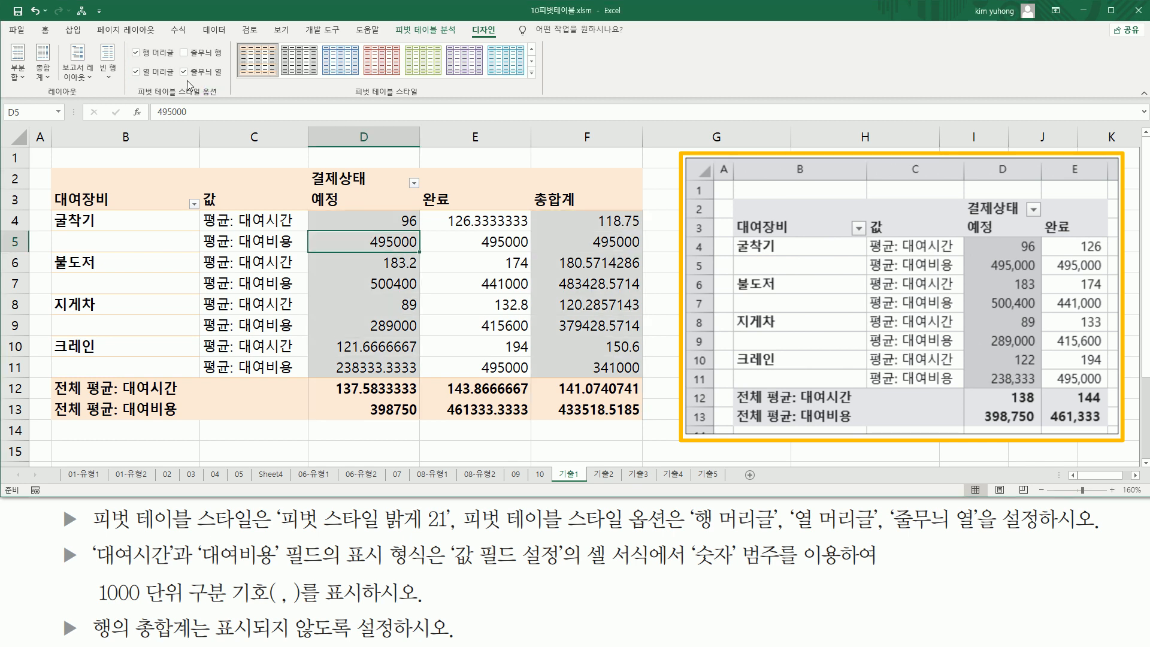
click(458, 264)
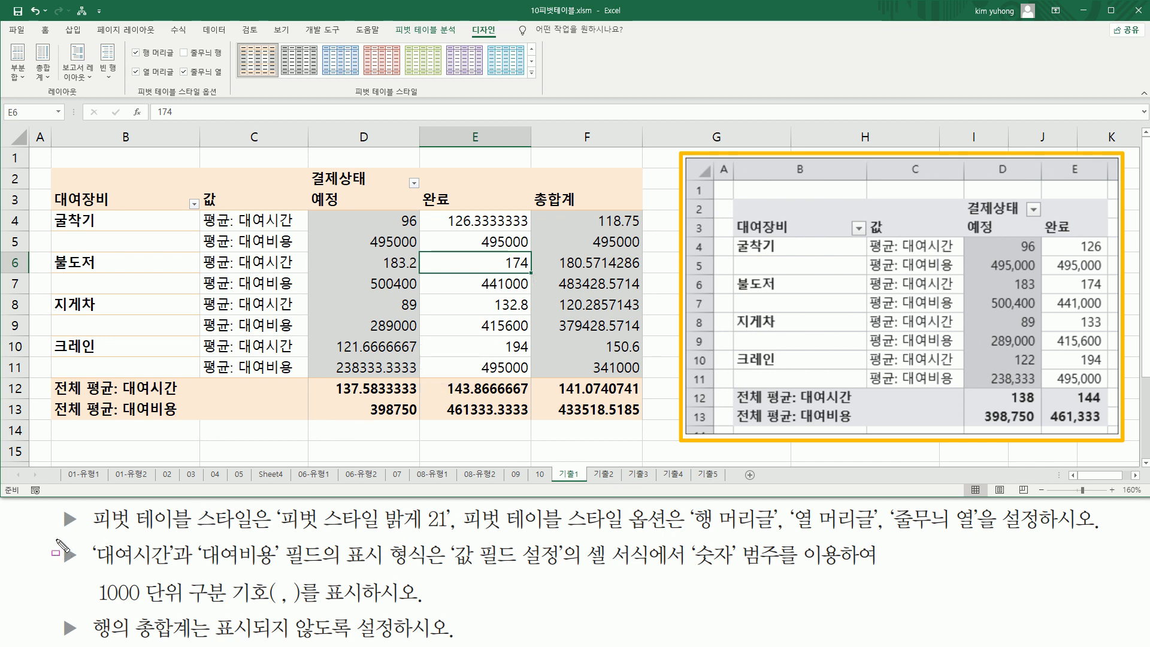
- Review the number format instructions for the 대여시간 and 대여비용 fields
mouse_move(57, 541)
mouse_down()
mouse_move(83, 579)
mouse_move(281, 564)
mouse_up()
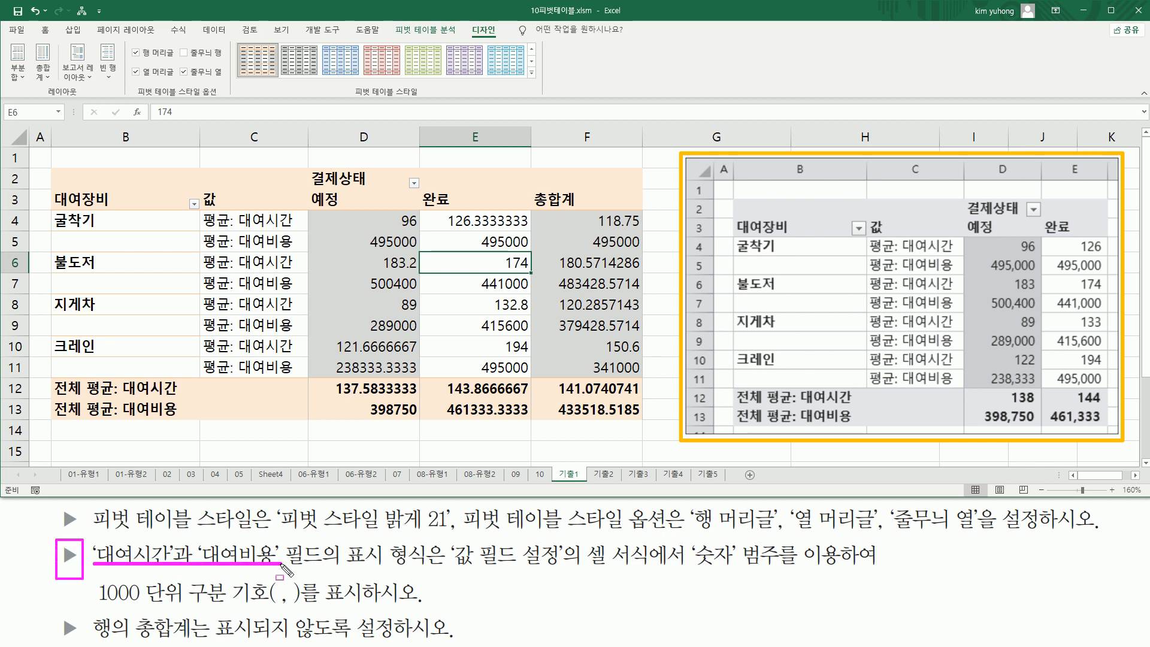
mouse_move(344, 536)
mouse_down()
mouse_move(363, 559)
mouse_move(558, 567)
mouse_up()
mouse_move(582, 535)
mouse_down()
mouse_move(611, 567)
mouse_move(652, 569)
mouse_move(778, 570)
mouse_move(777, 537)
mouse_up()
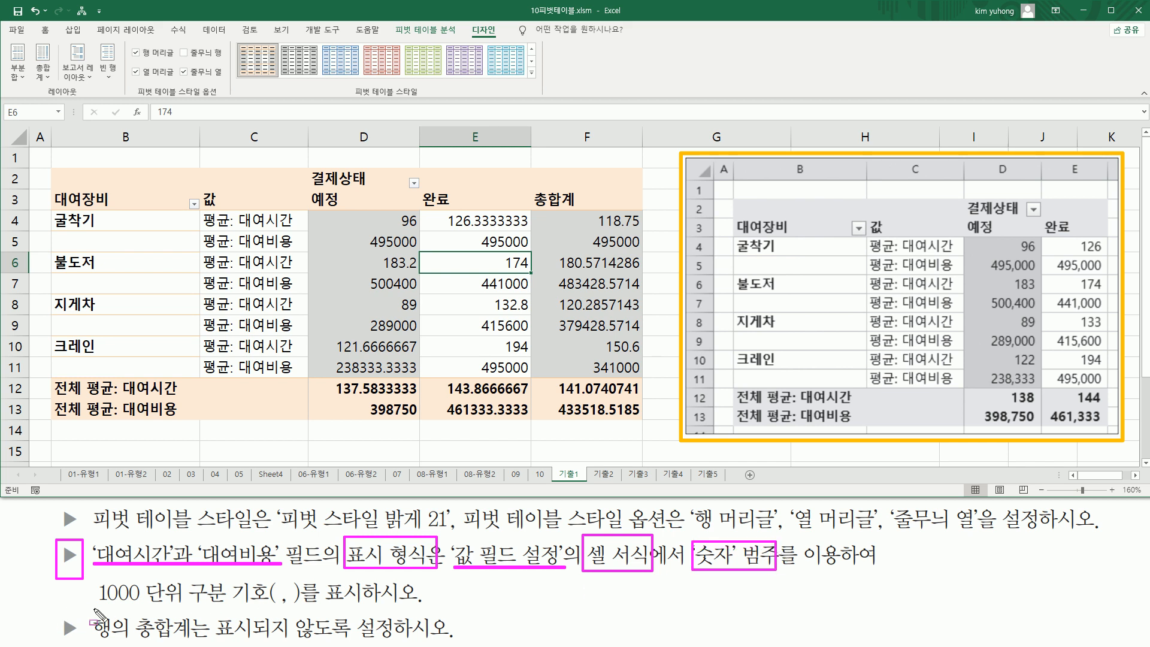
drag(99, 606, 388, 606)
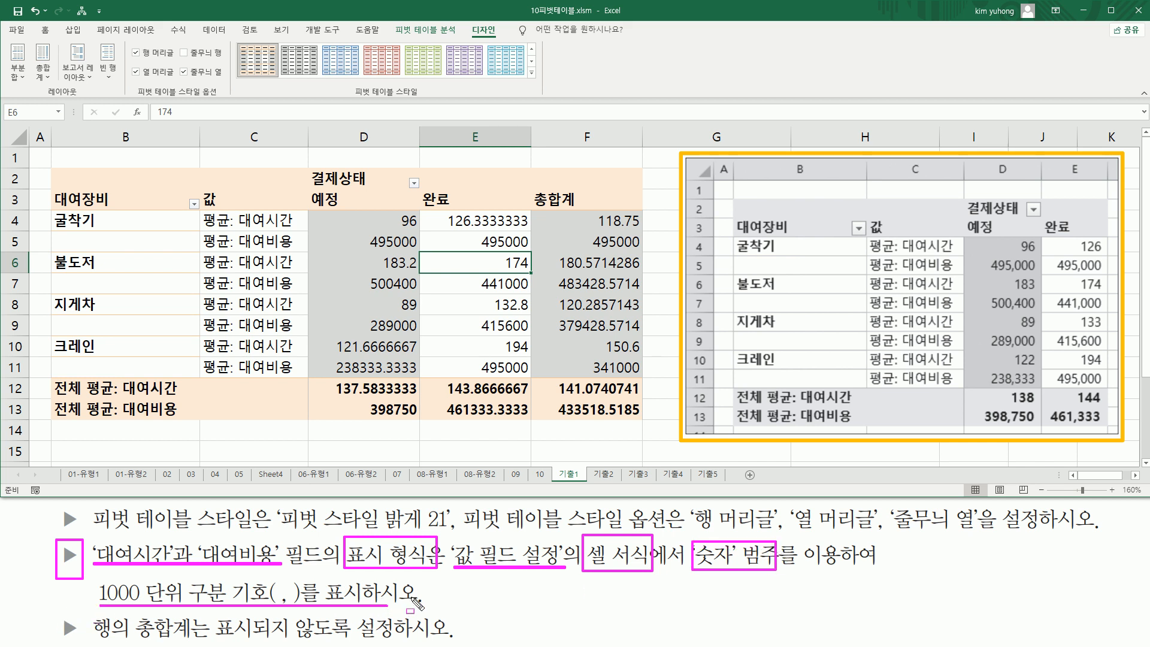
key(Escape)
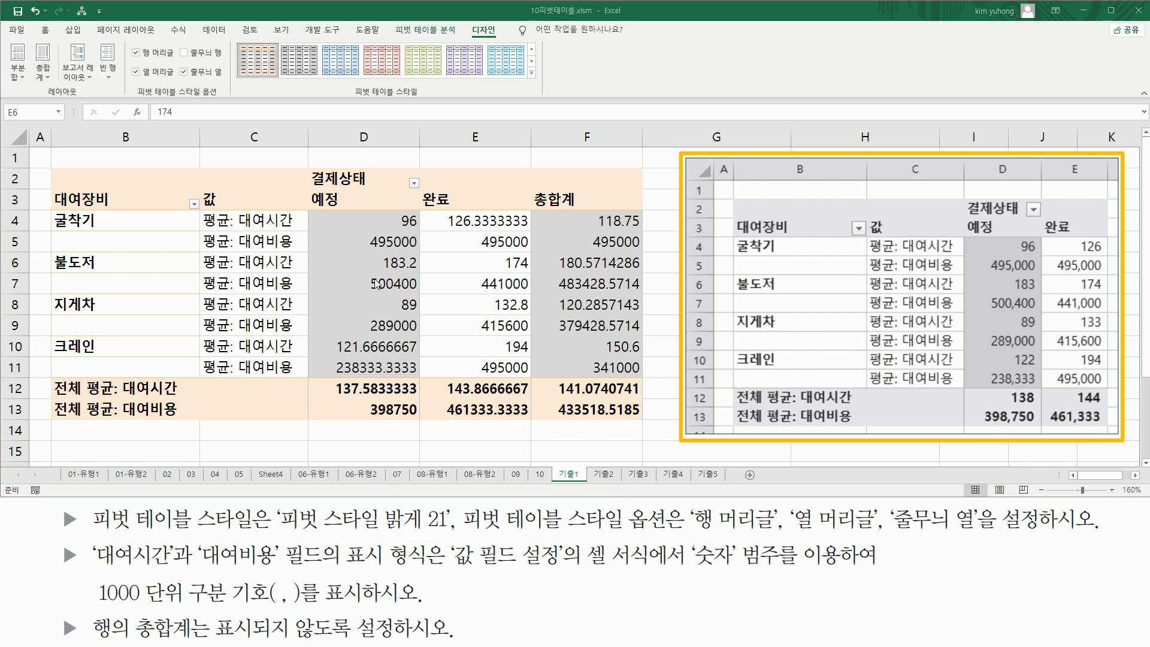
- Format the 대여시간 value field with the 숫자 category and the 1000 separator through its value field settings
click(379, 221)
click(437, 225)
click(398, 224)
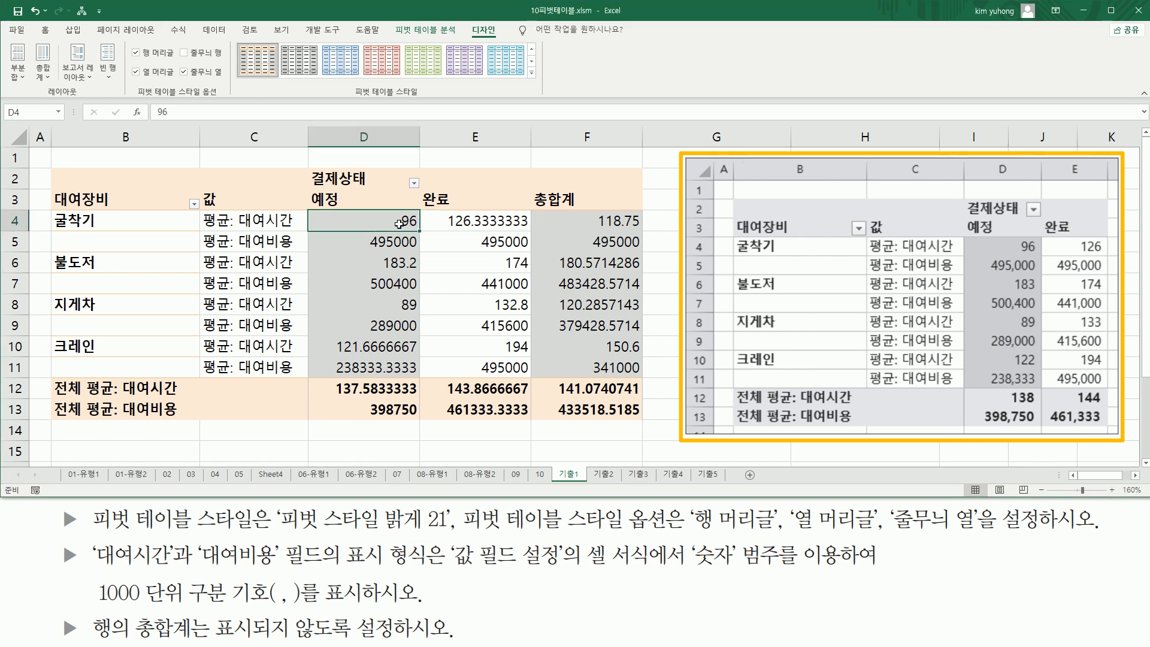
right_click(338, 220)
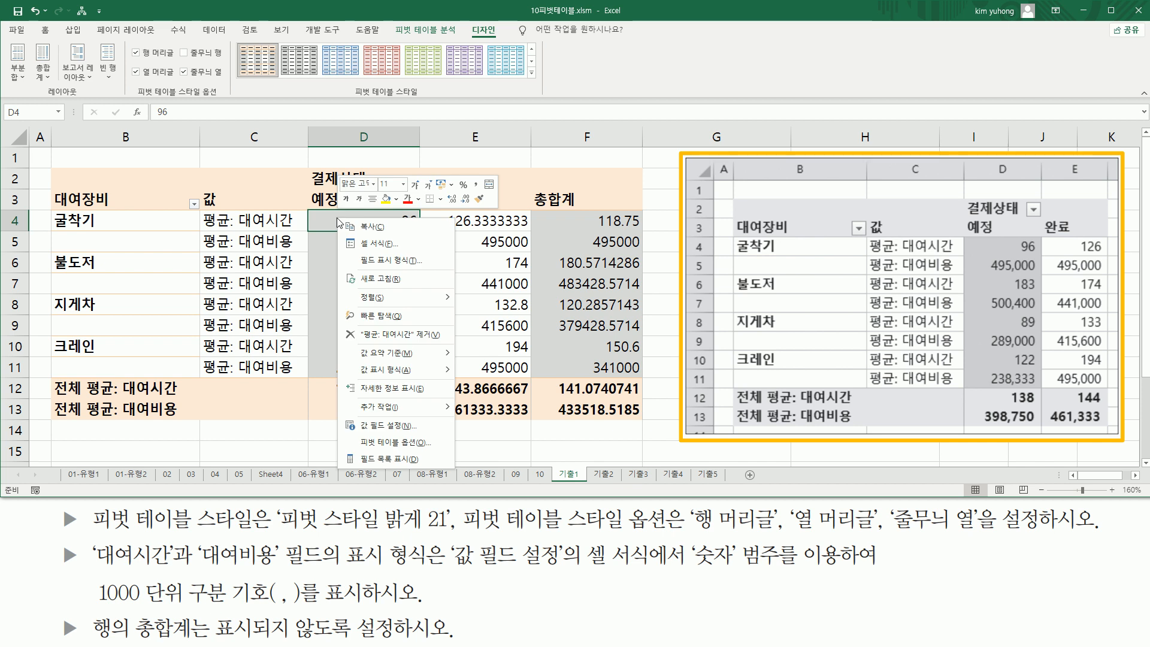
click(395, 426)
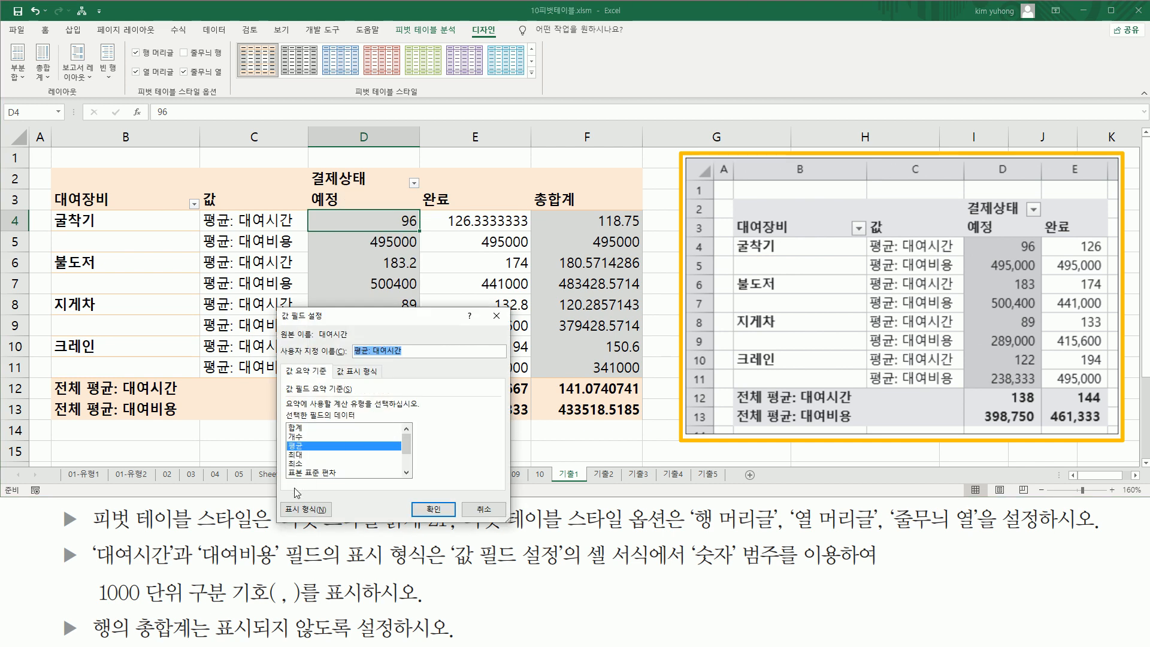
click(322, 512)
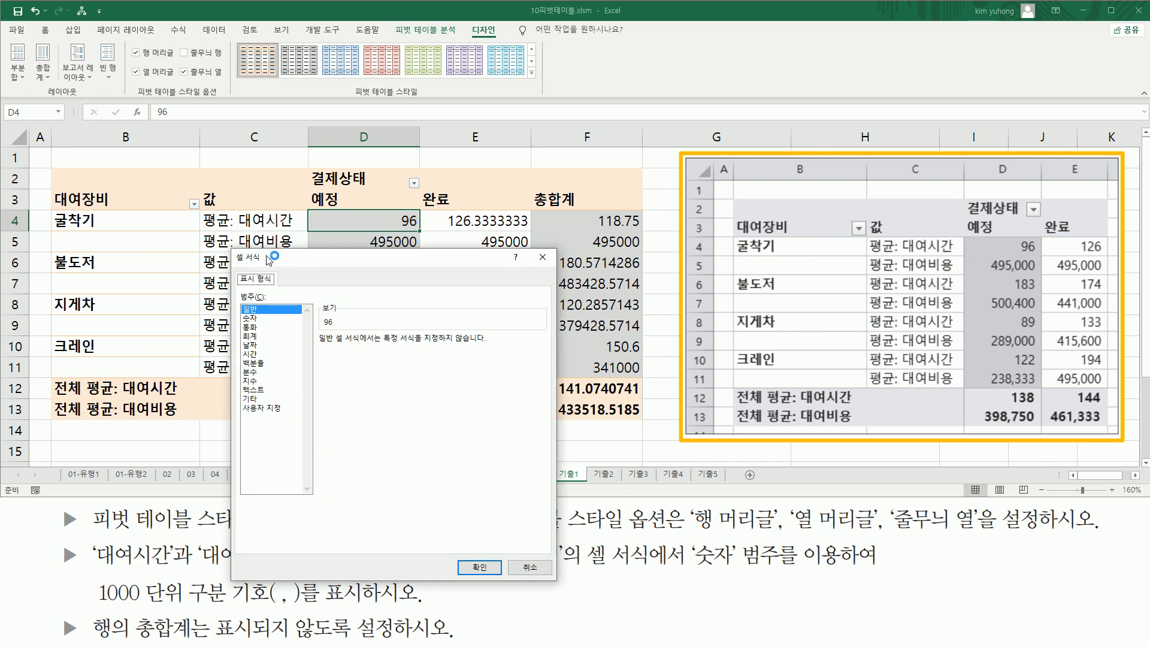
click(249, 318)
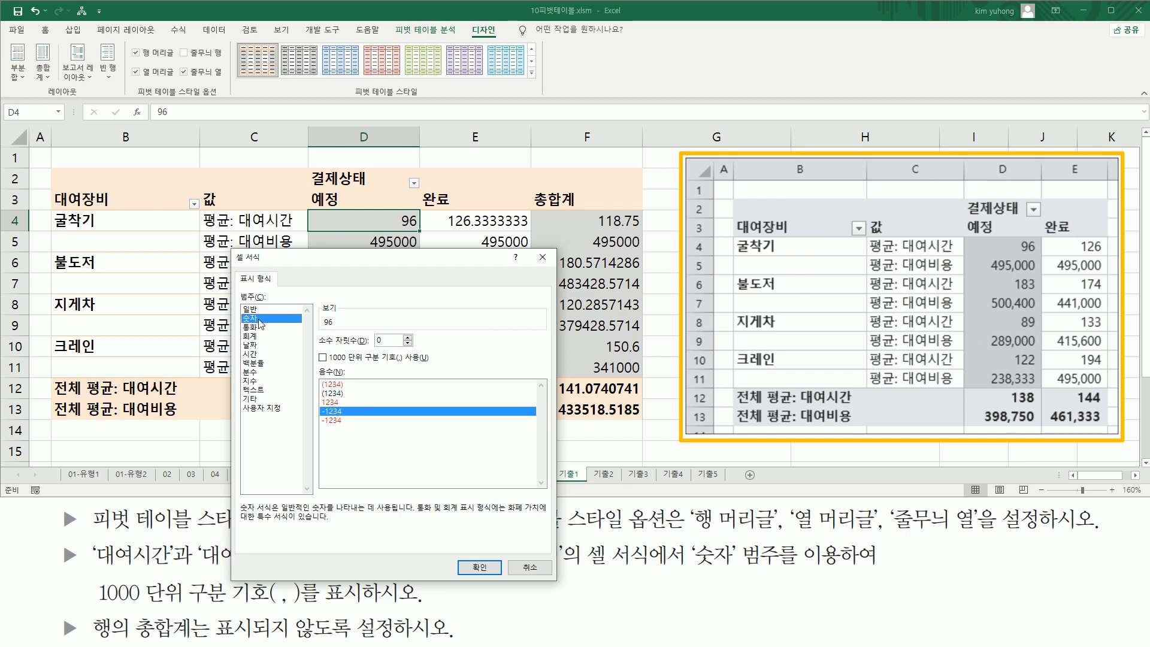
click(338, 359)
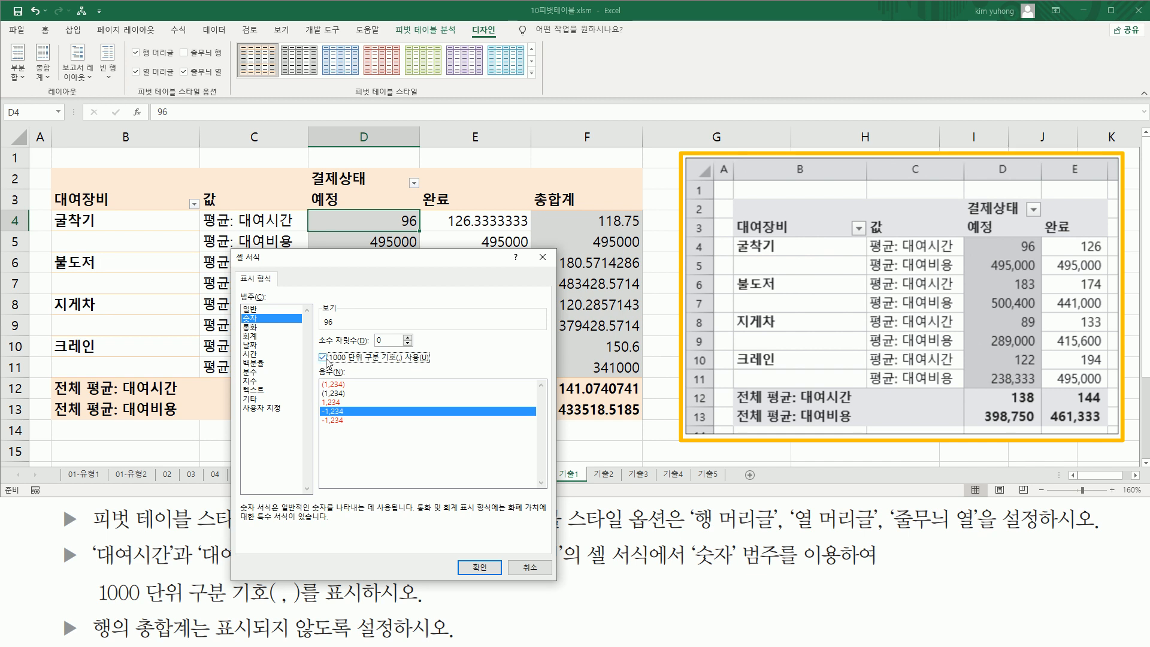
click(482, 568)
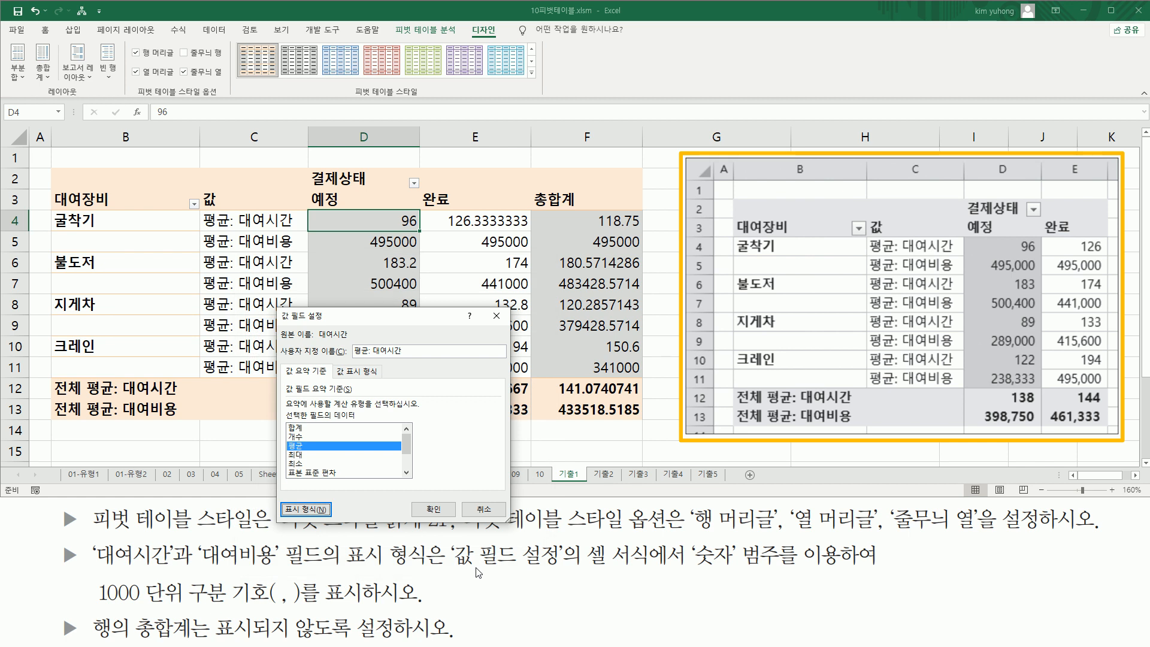
click(444, 513)
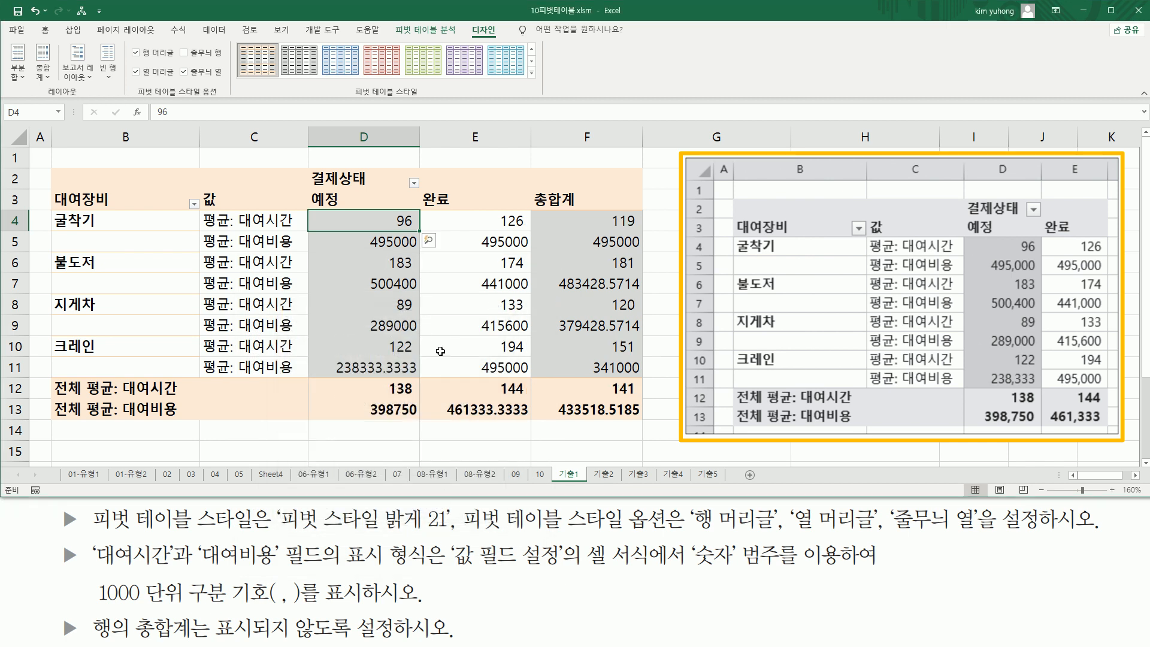
- Format the 대여비용 value field with the 숫자 category and the 1000 separator through its value field settings
click(372, 243)
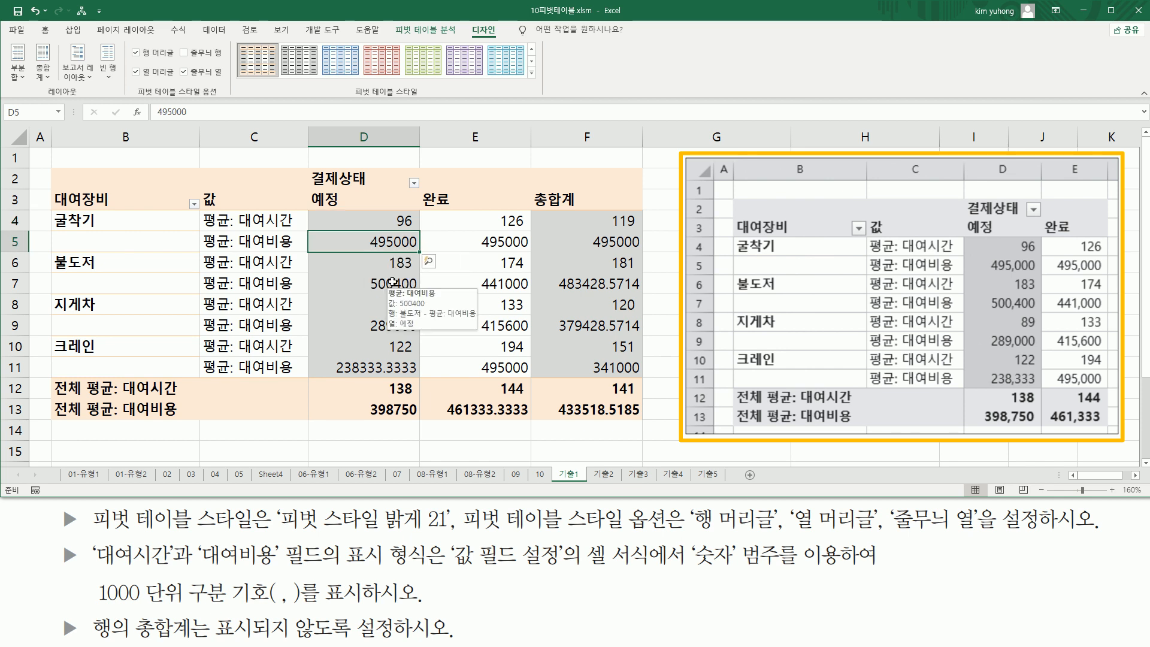
click(456, 282)
click(486, 246)
click(496, 322)
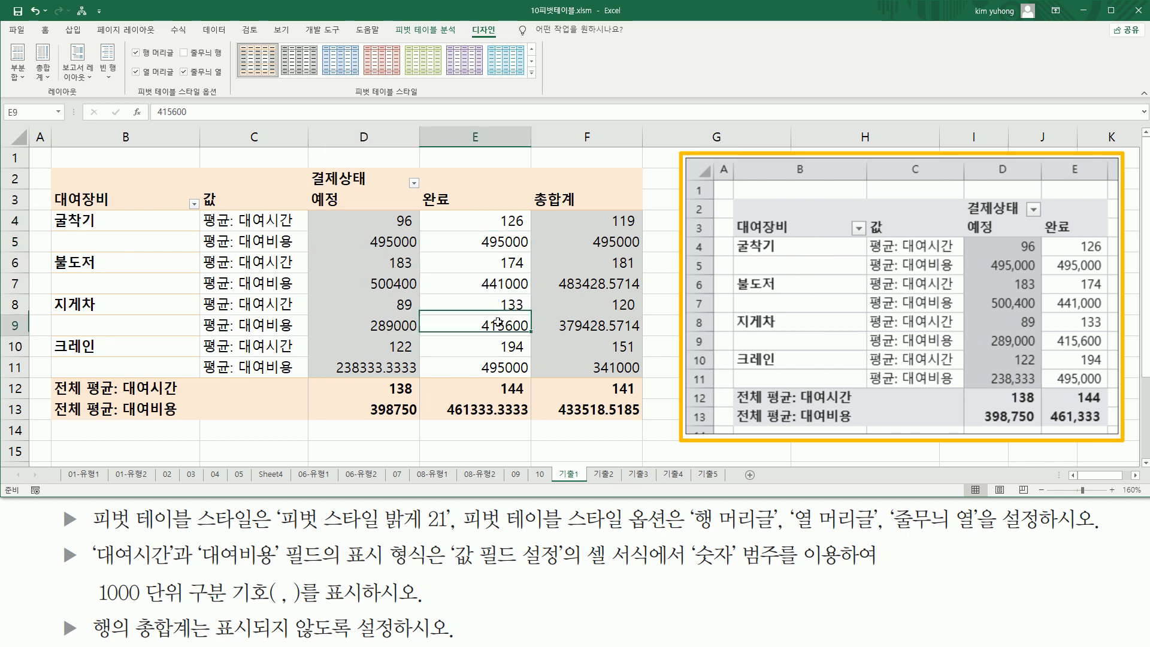
right_click(493, 324)
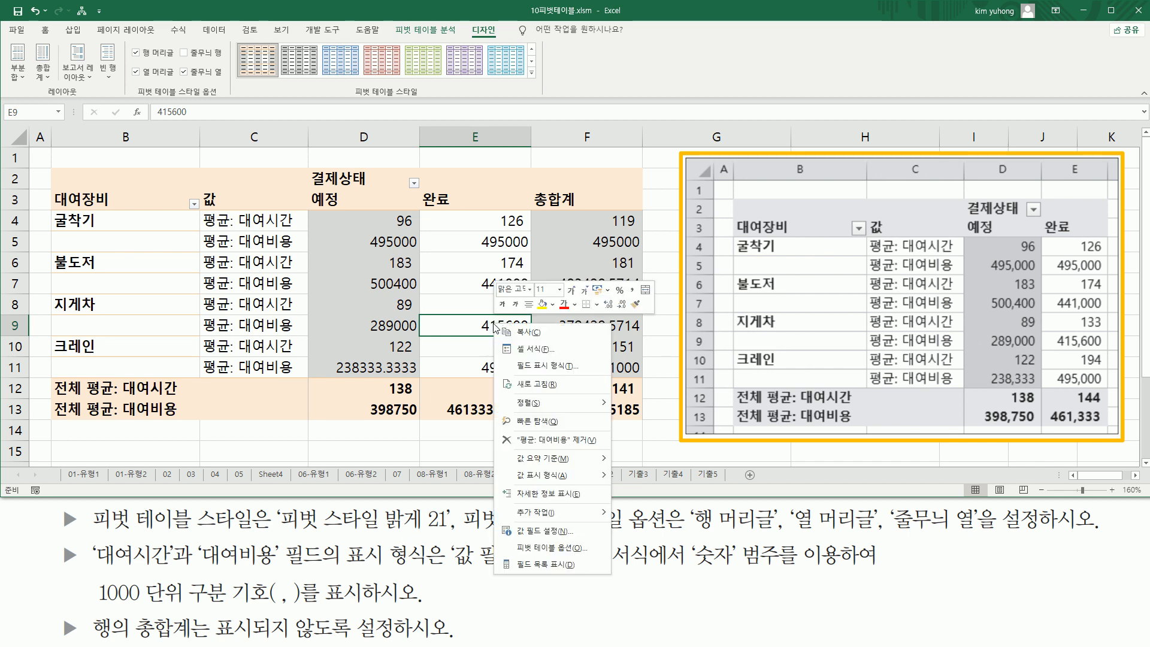
click(539, 530)
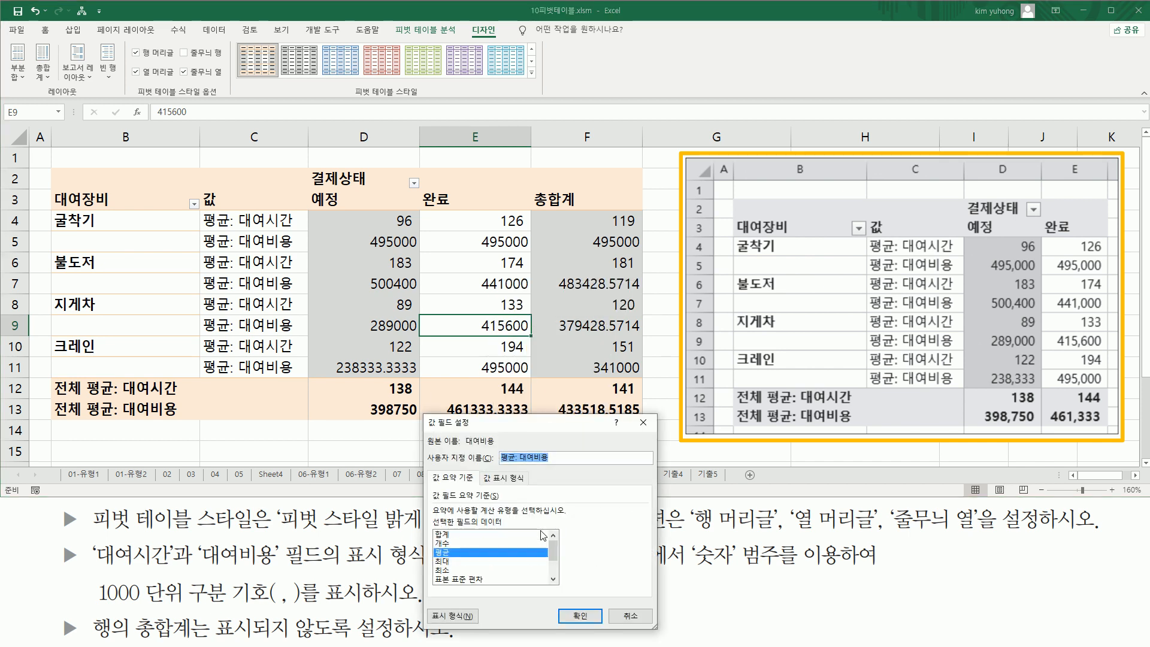
click(461, 616)
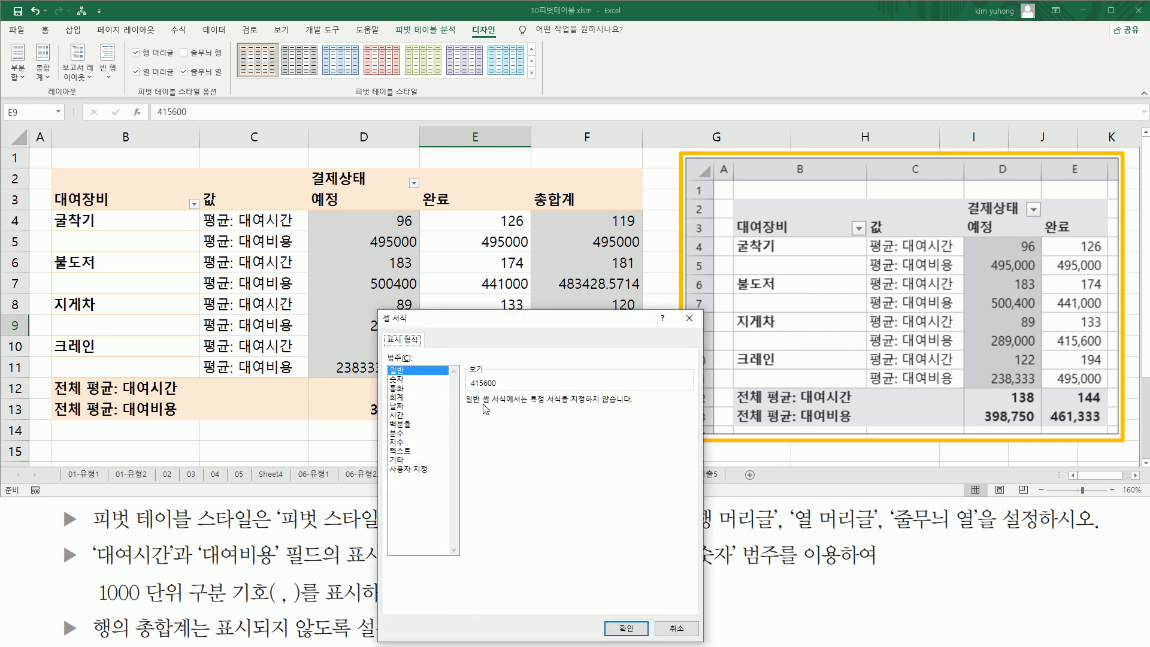
click(397, 379)
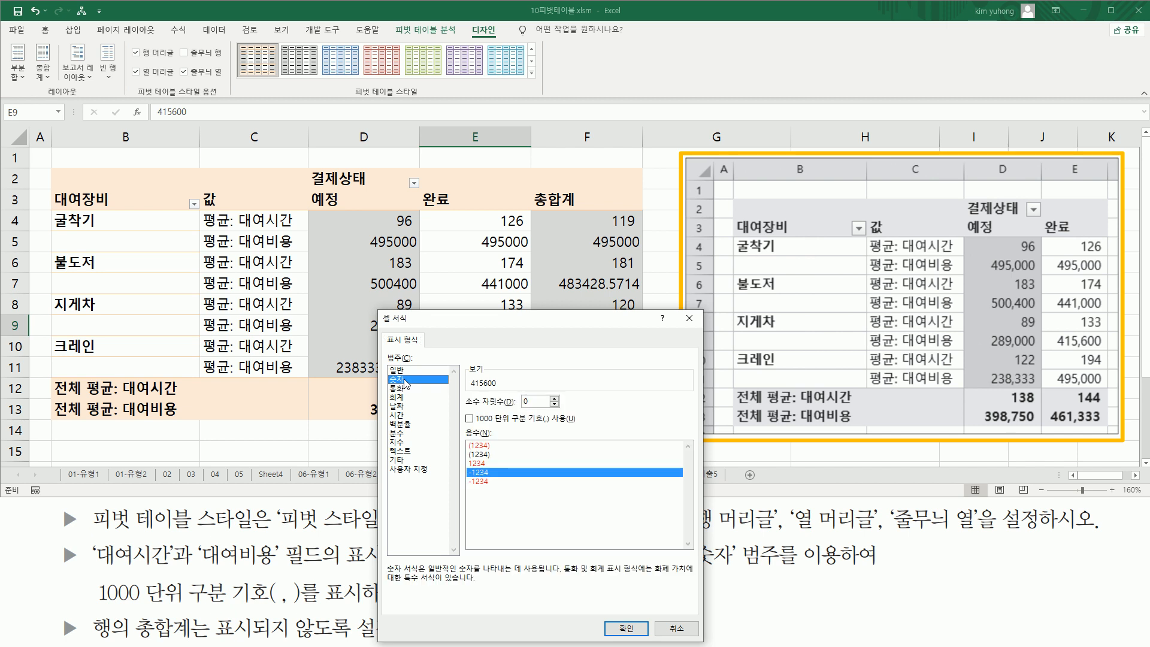
click(490, 418)
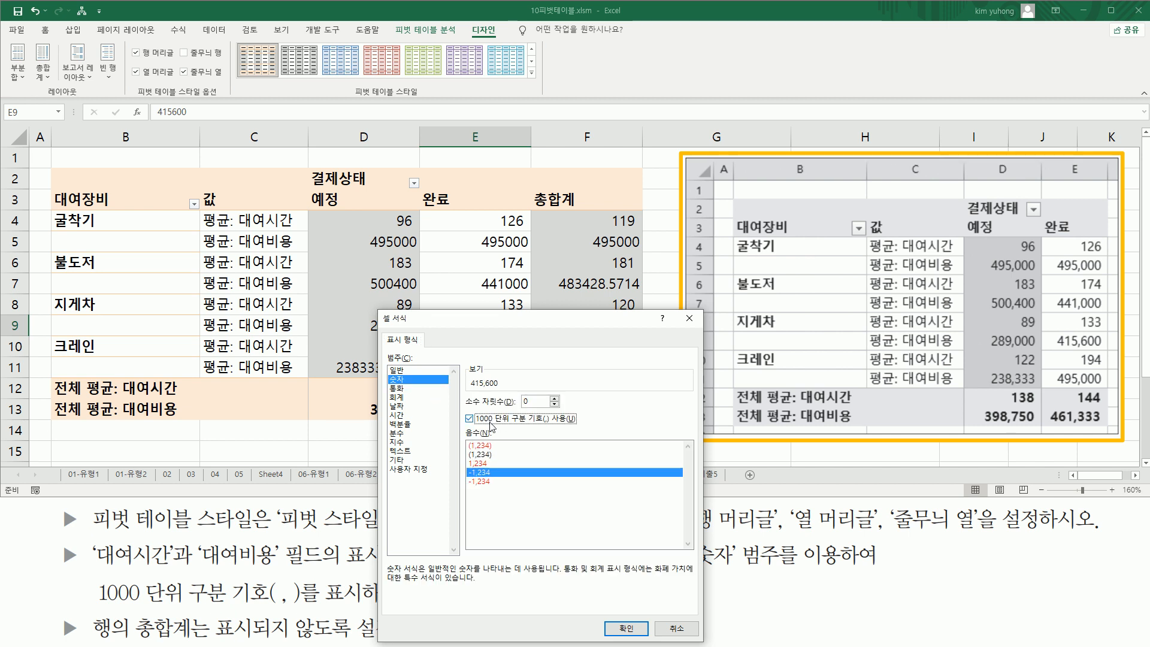
click(625, 628)
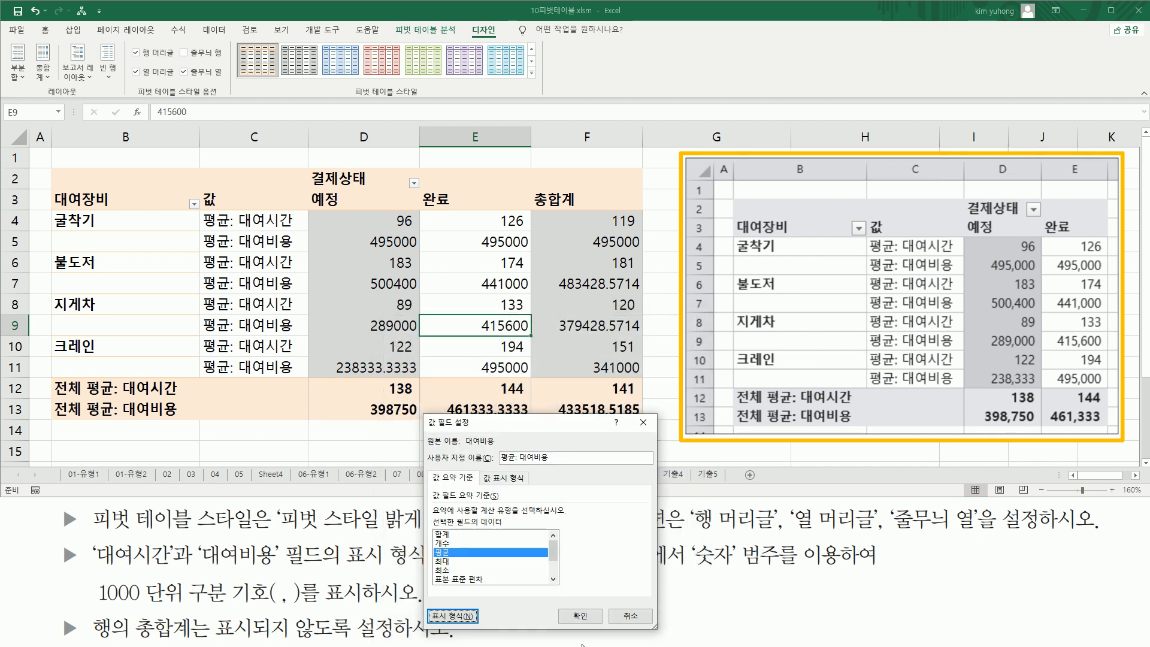
click(570, 619)
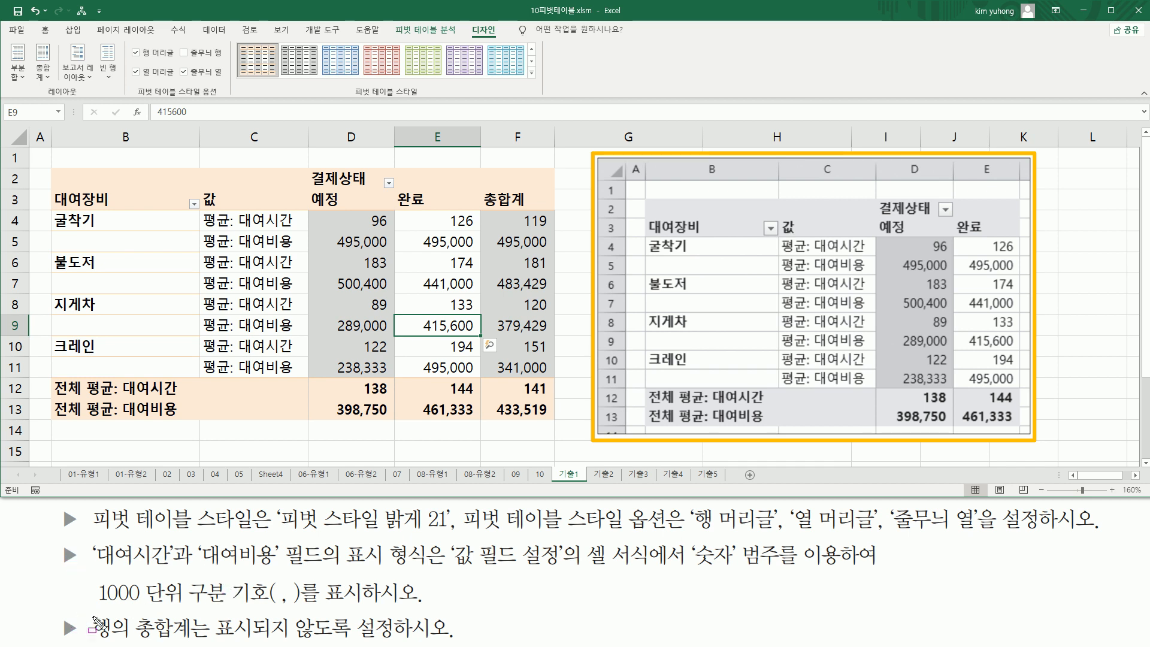
- Review the row grand total instruction against the PivotTable's grand totals and the reference image
mouse_move(91, 613)
mouse_down()
mouse_move(129, 642)
mouse_move(453, 641)
mouse_up()
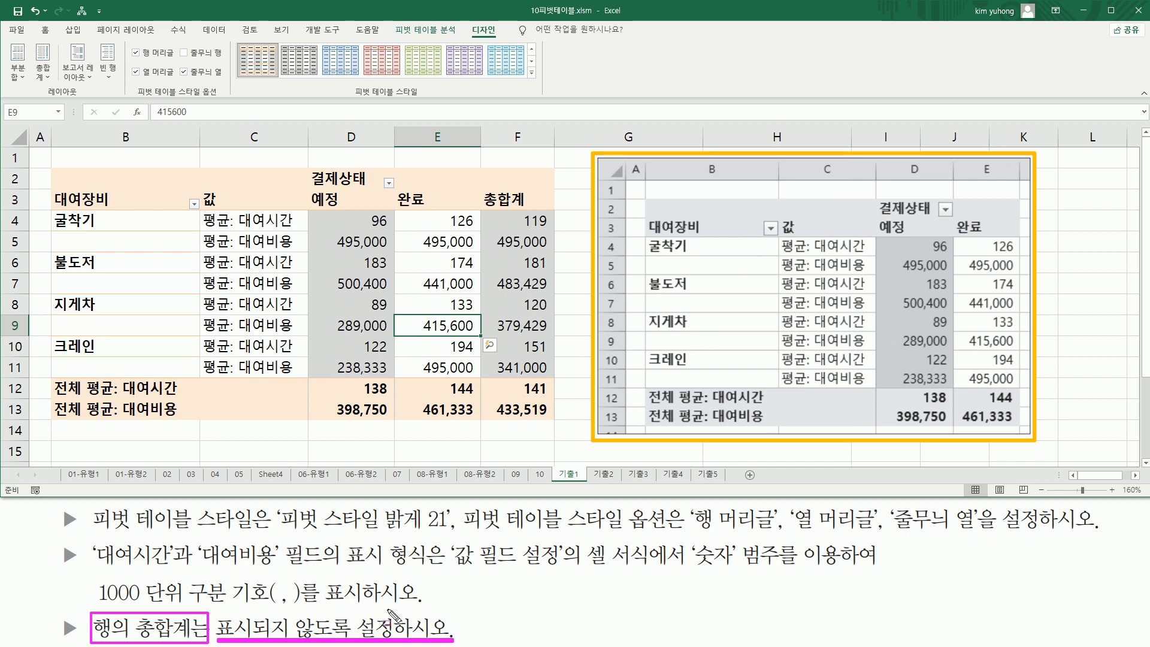
drag(49, 377, 551, 419)
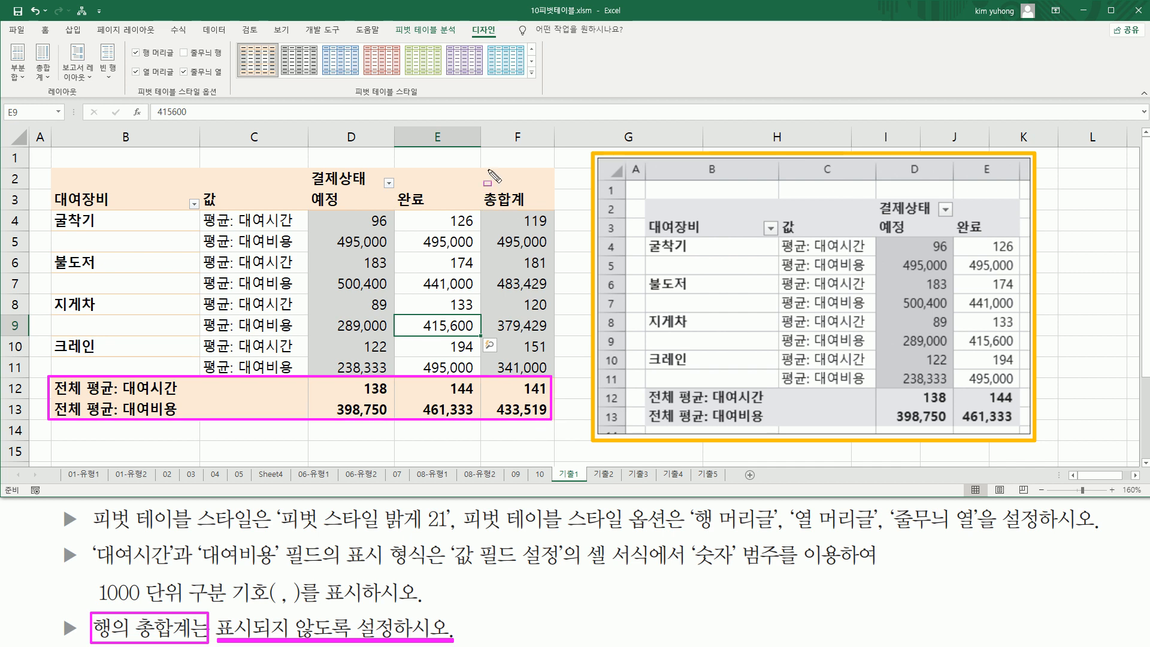
drag(487, 169, 554, 376)
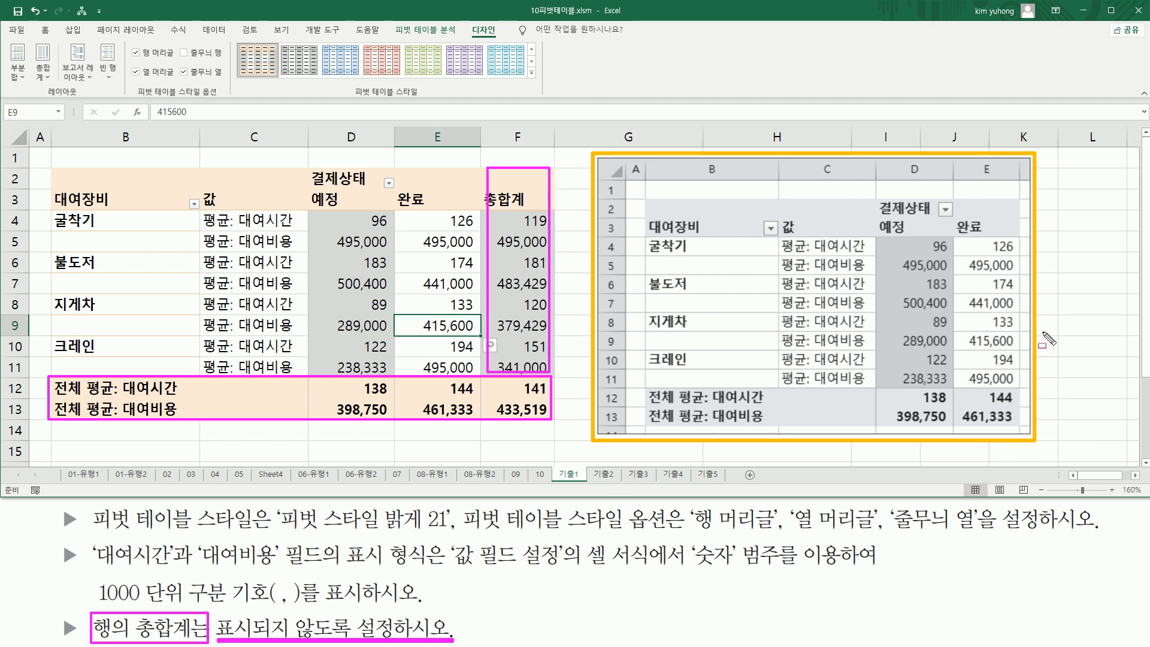
mouse_move(1030, 174)
mouse_down()
mouse_move(1031, 294)
mouse_move(1090, 427)
mouse_up()
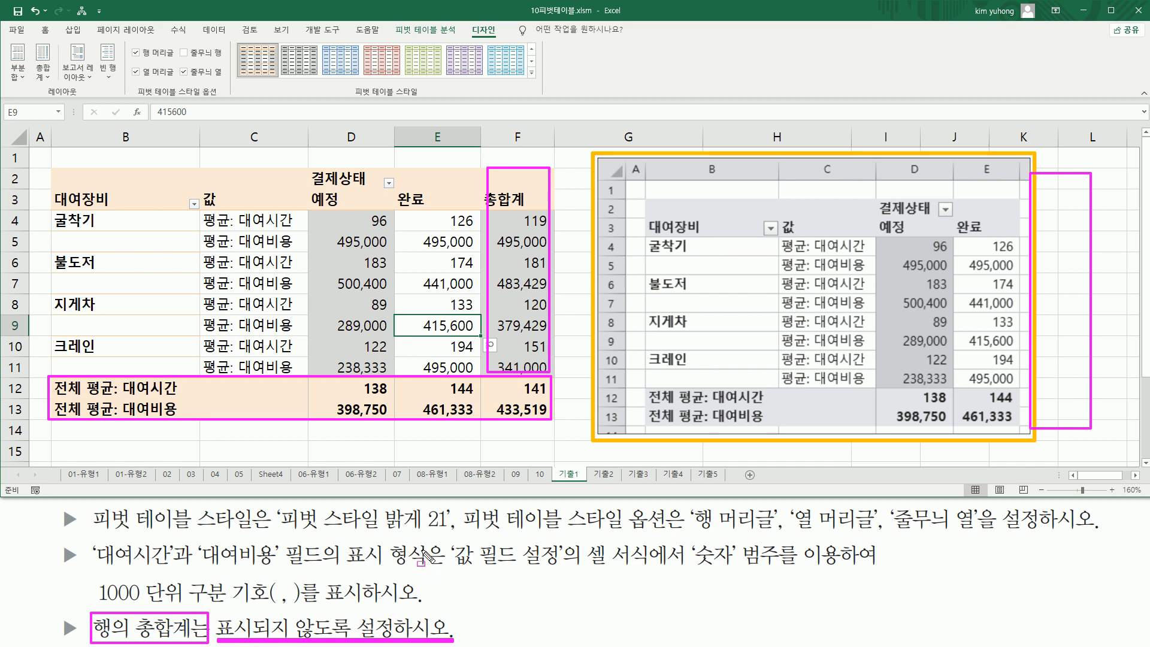
key(Escape)
- Hide the PivotTable's row grand totals by setting grand totals on for columns only (열의 총합계만 설정)
click(386, 243)
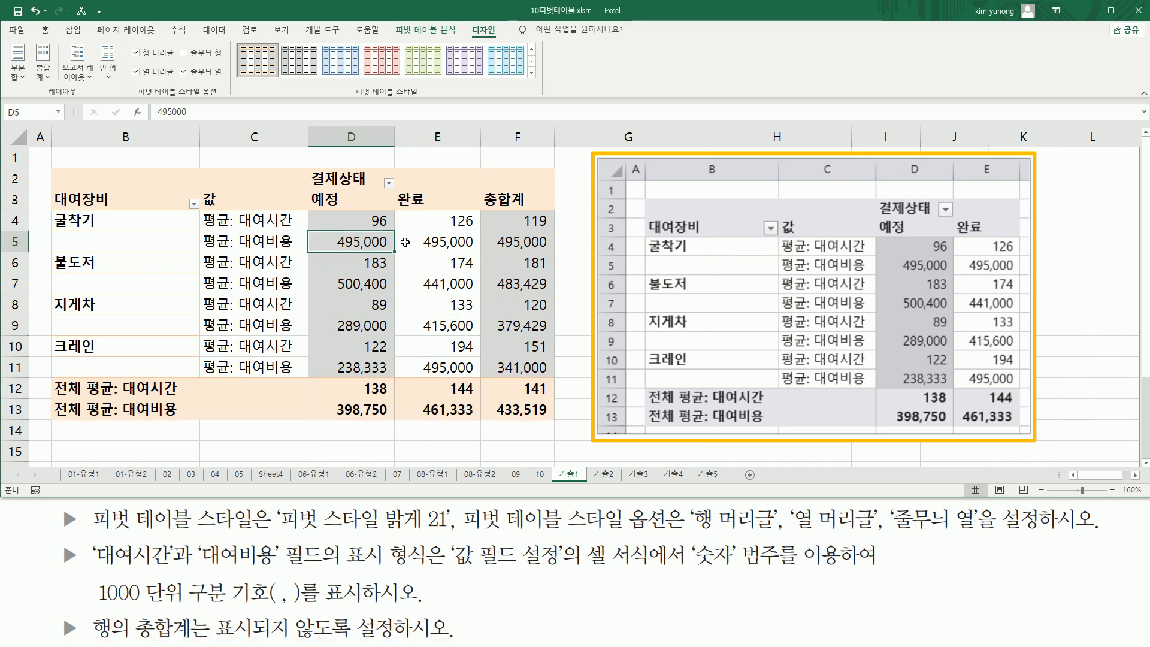
click(436, 241)
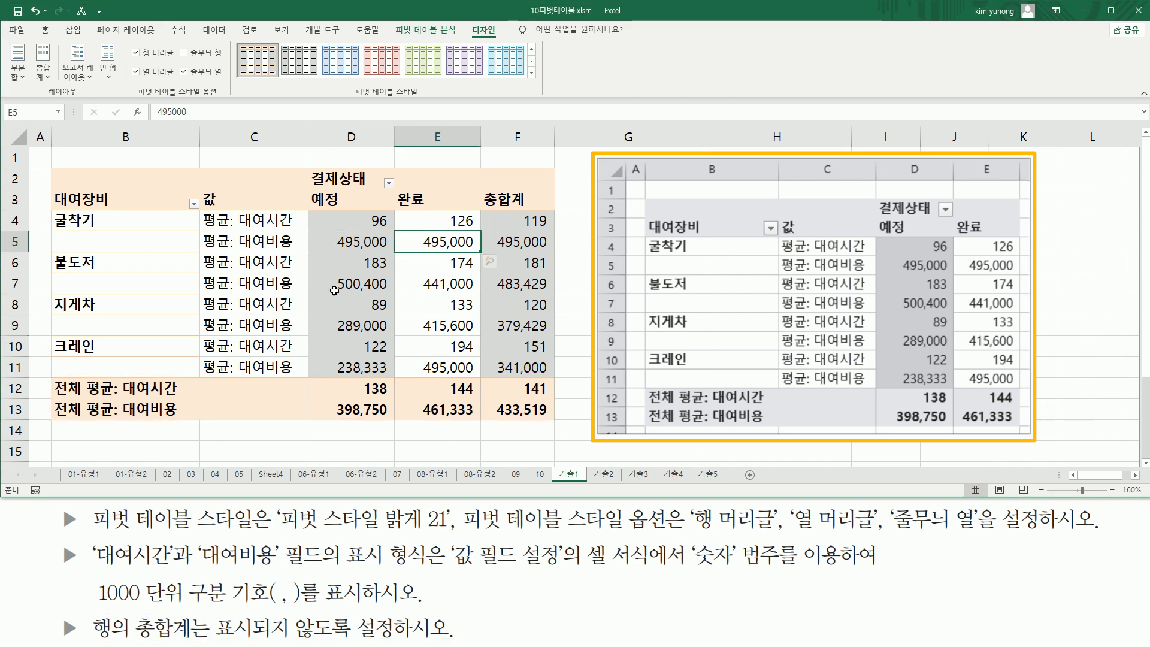
drag(473, 23, 499, 38)
key(Escape)
click(49, 76)
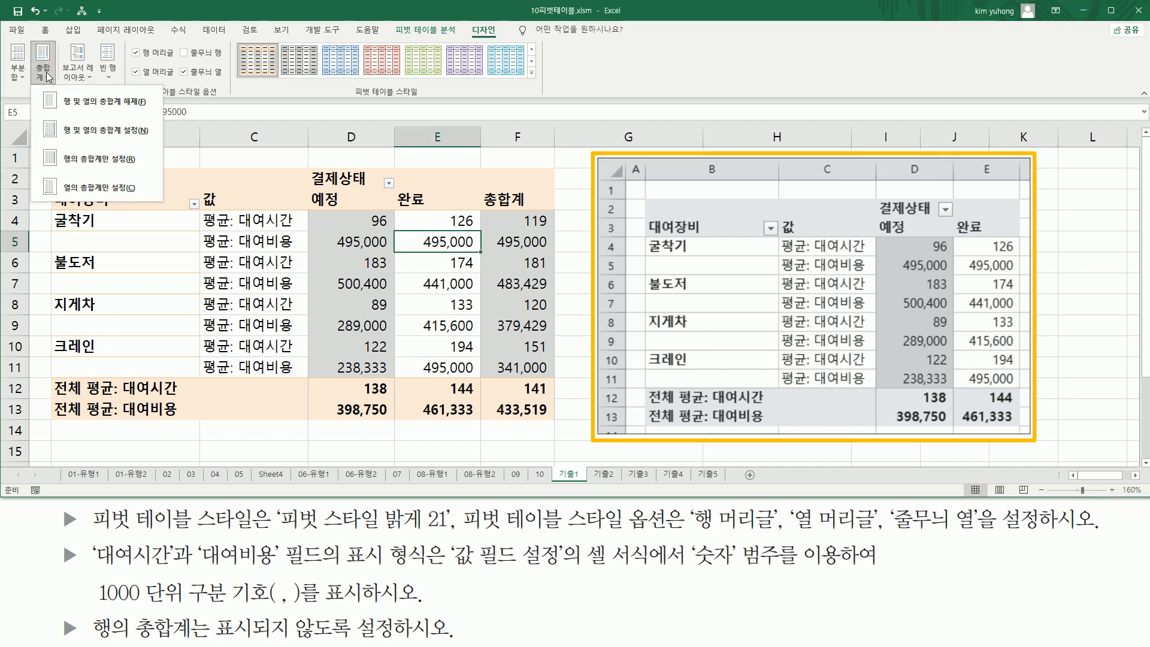
click(117, 188)
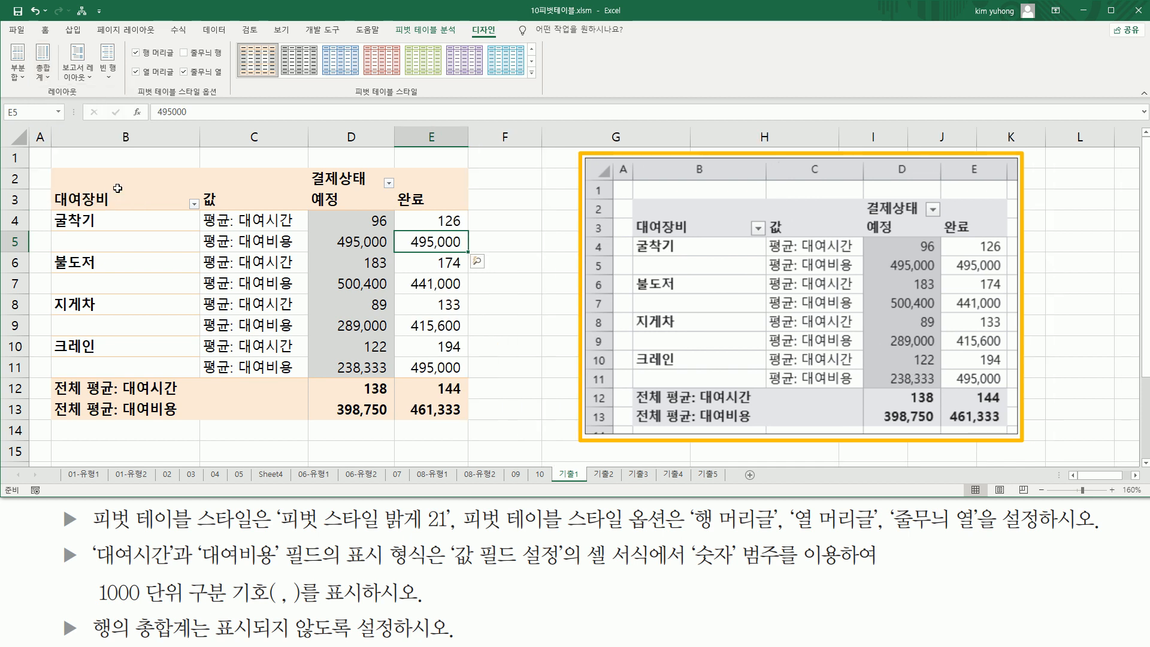
drag(473, 175, 530, 422)
key(Escape)
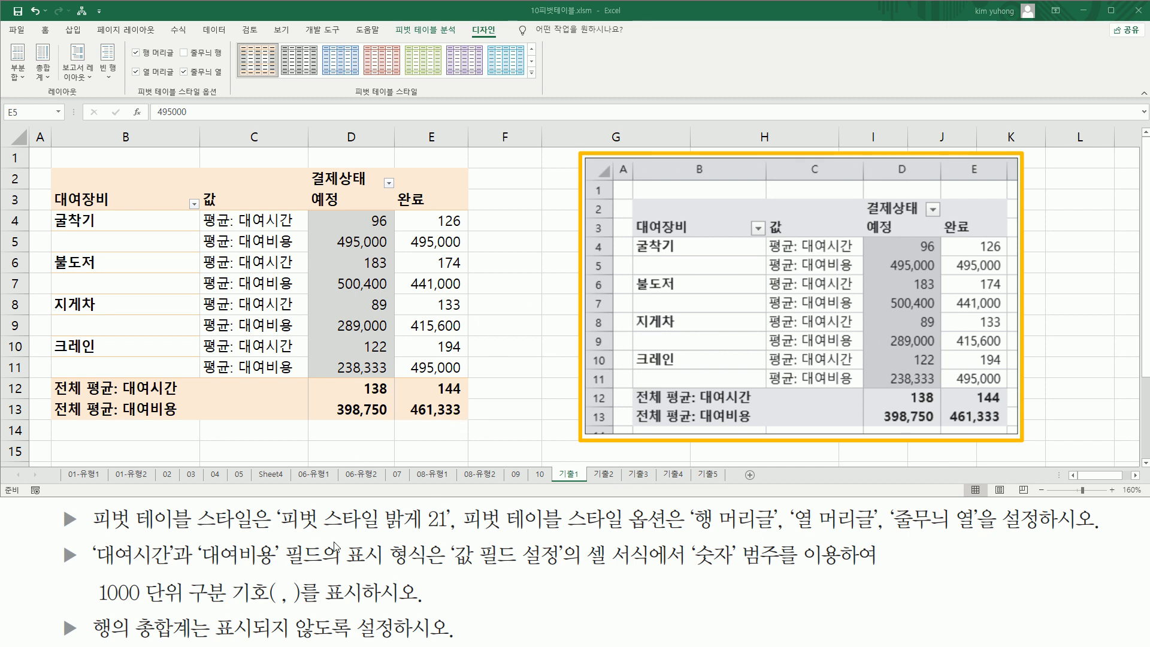
- Compare the PivotTable's row labels, column headers, value labels, averages and overall average rows with the reference image
mouse_move(48, 167)
mouse_down()
mouse_move(132, 312)
mouse_move(471, 424)
mouse_up()
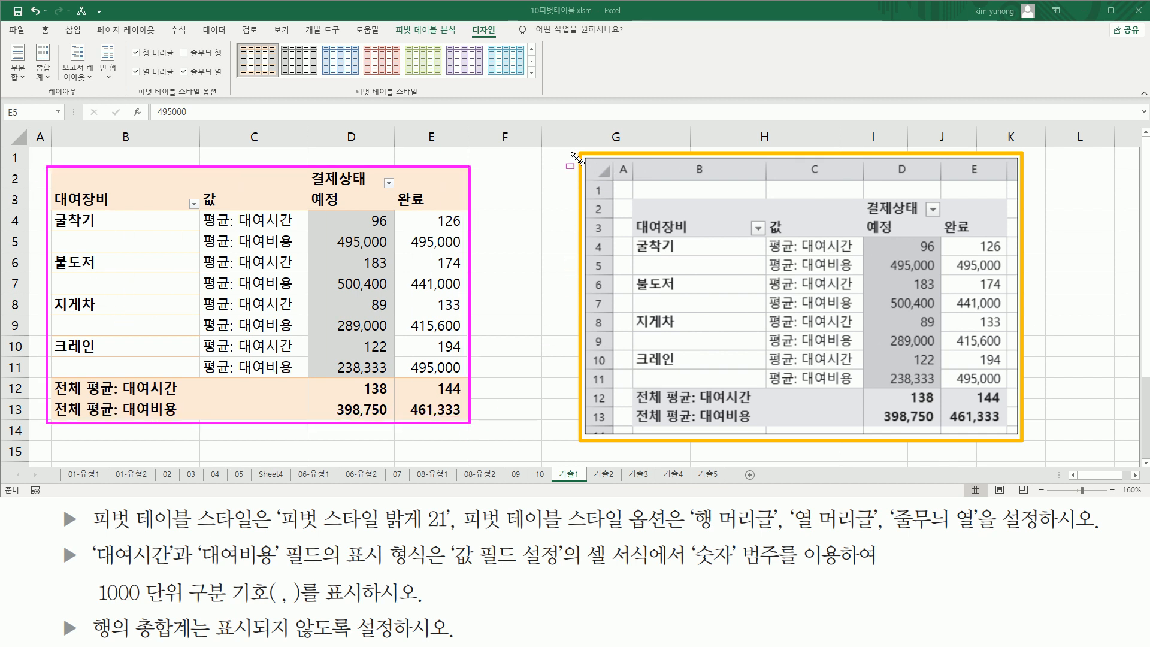
mouse_move(571, 145)
mouse_down()
mouse_move(861, 424)
mouse_move(1031, 458)
mouse_move(1036, 444)
mouse_up()
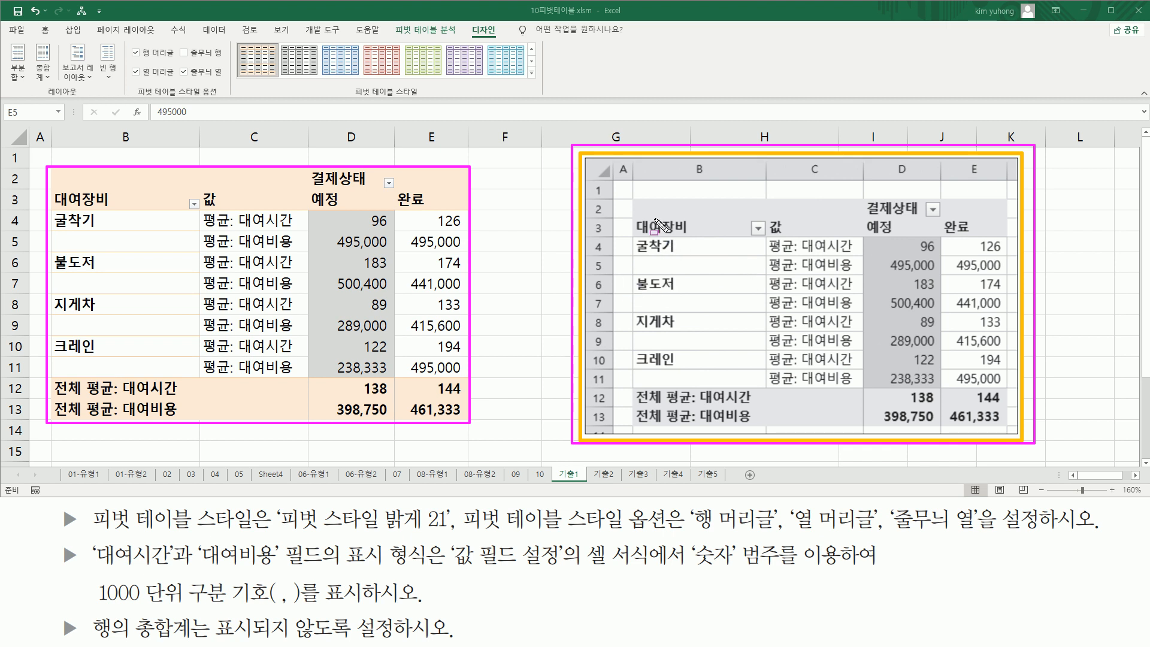
drag(634, 213, 688, 376)
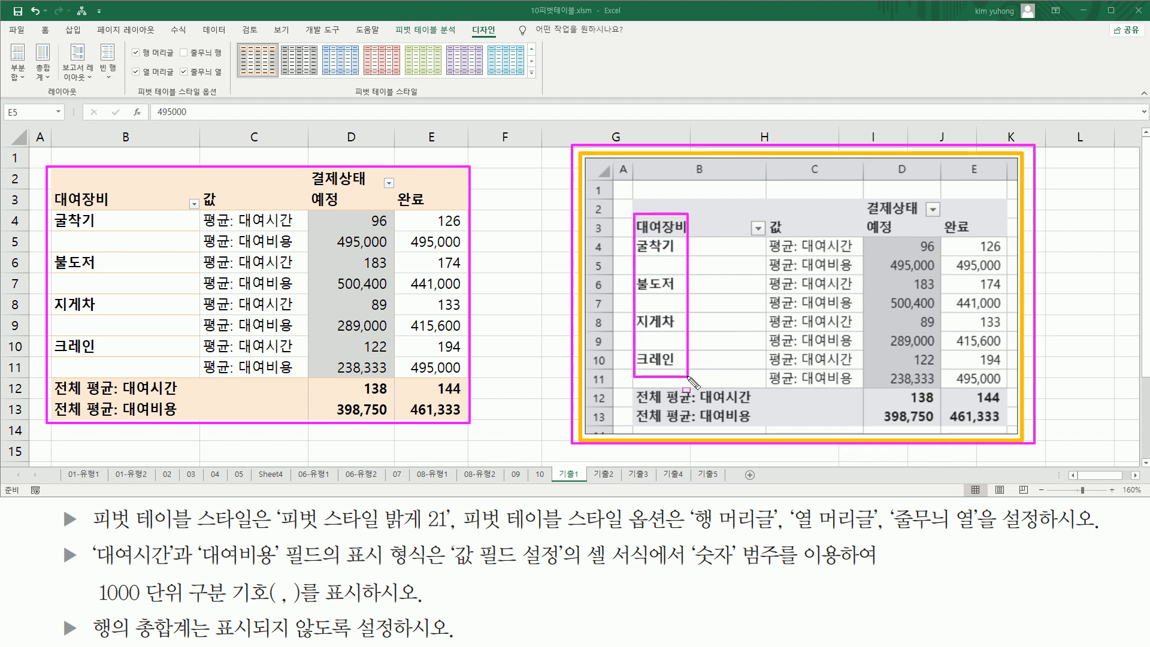
mouse_move(49, 184)
mouse_down()
mouse_move(92, 319)
mouse_move(127, 361)
mouse_up()
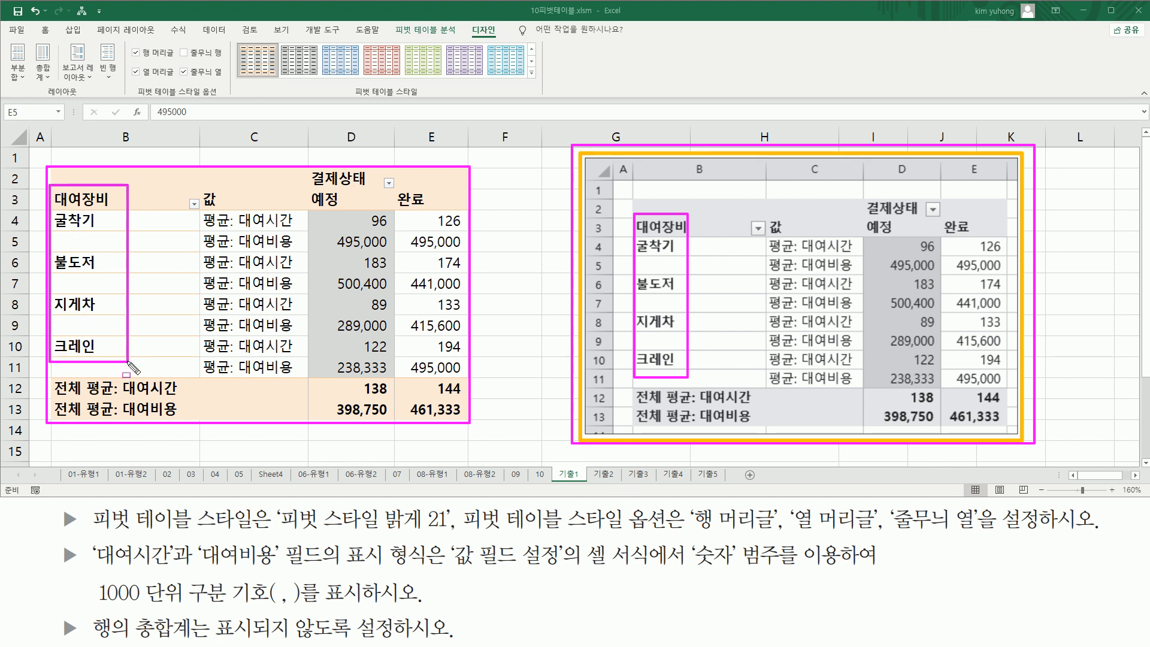
drag(309, 169, 456, 213)
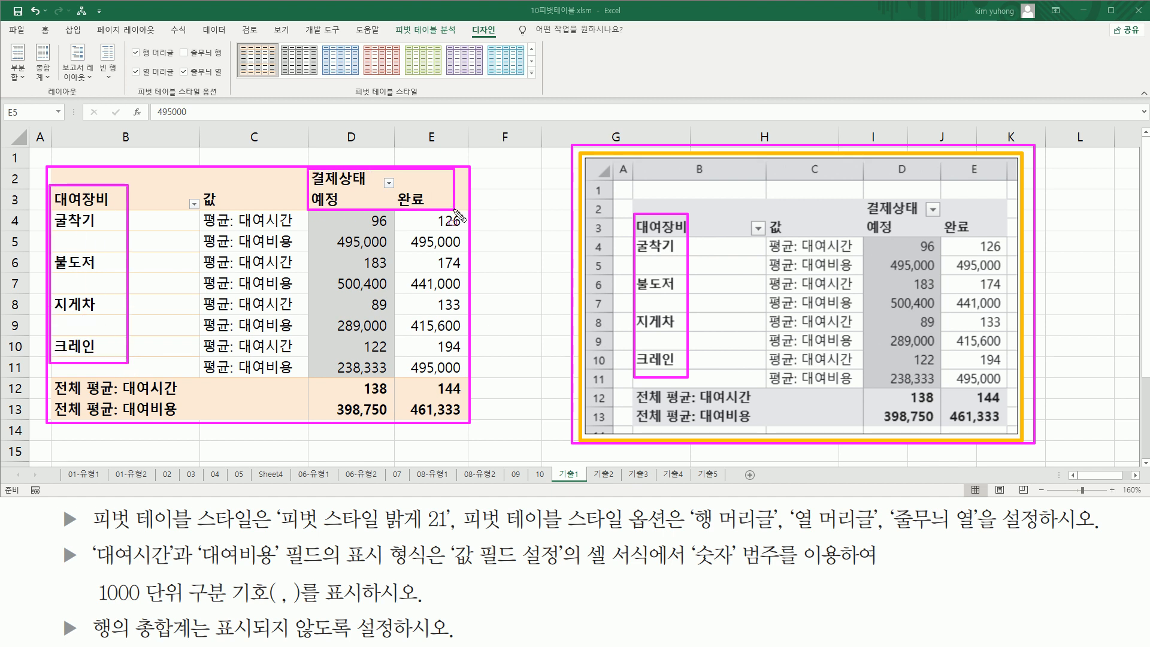
mouse_move(860, 197)
mouse_down()
mouse_move(885, 223)
mouse_move(1015, 232)
mouse_up()
mouse_move(764, 210)
mouse_down()
mouse_move(829, 364)
mouse_move(858, 385)
mouse_move(844, 392)
mouse_up()
mouse_move(199, 181)
mouse_down()
mouse_move(243, 307)
mouse_move(294, 378)
mouse_up()
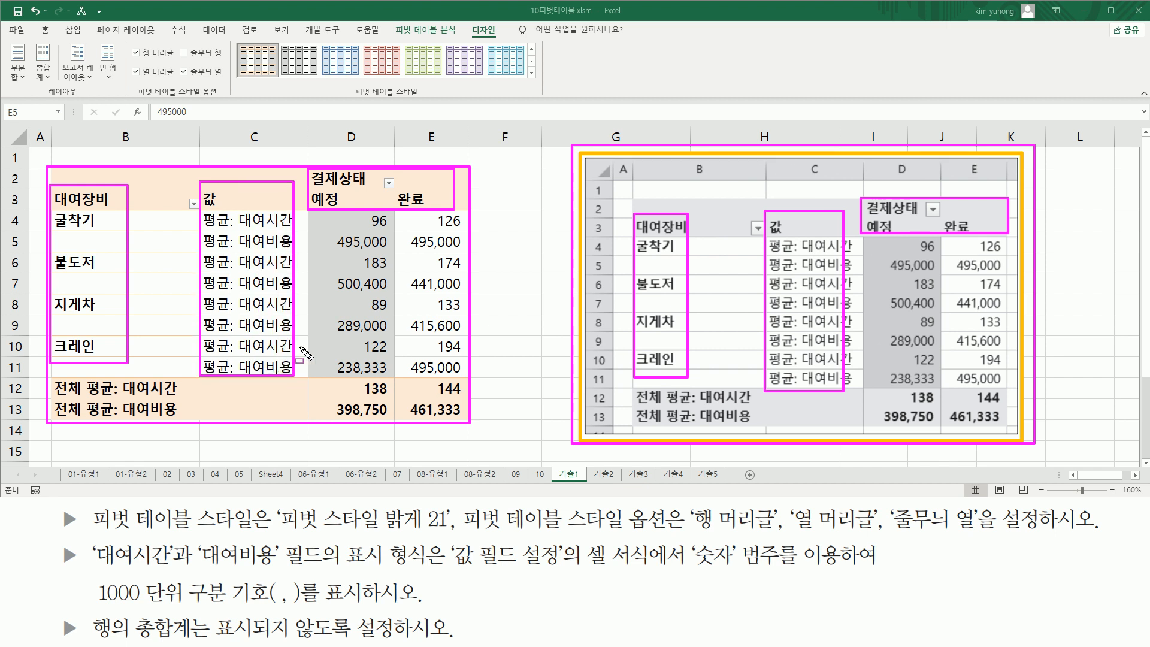
mouse_move(318, 212)
mouse_down()
mouse_move(473, 384)
mouse_move(462, 371)
mouse_up()
mouse_move(868, 242)
mouse_down()
mouse_move(1002, 393)
mouse_move(994, 383)
mouse_up()
mouse_move(51, 377)
mouse_down()
mouse_move(250, 421)
mouse_move(471, 423)
mouse_up()
mouse_move(633, 387)
mouse_down()
mouse_move(837, 429)
mouse_move(1015, 426)
mouse_up()
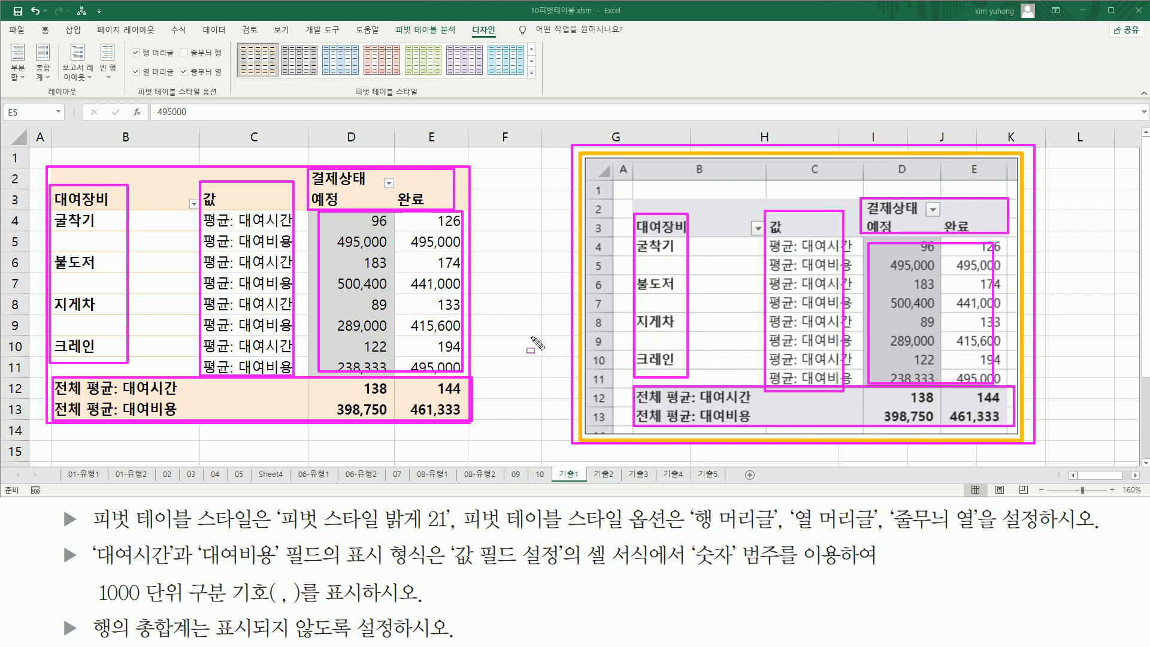
key(Escape)
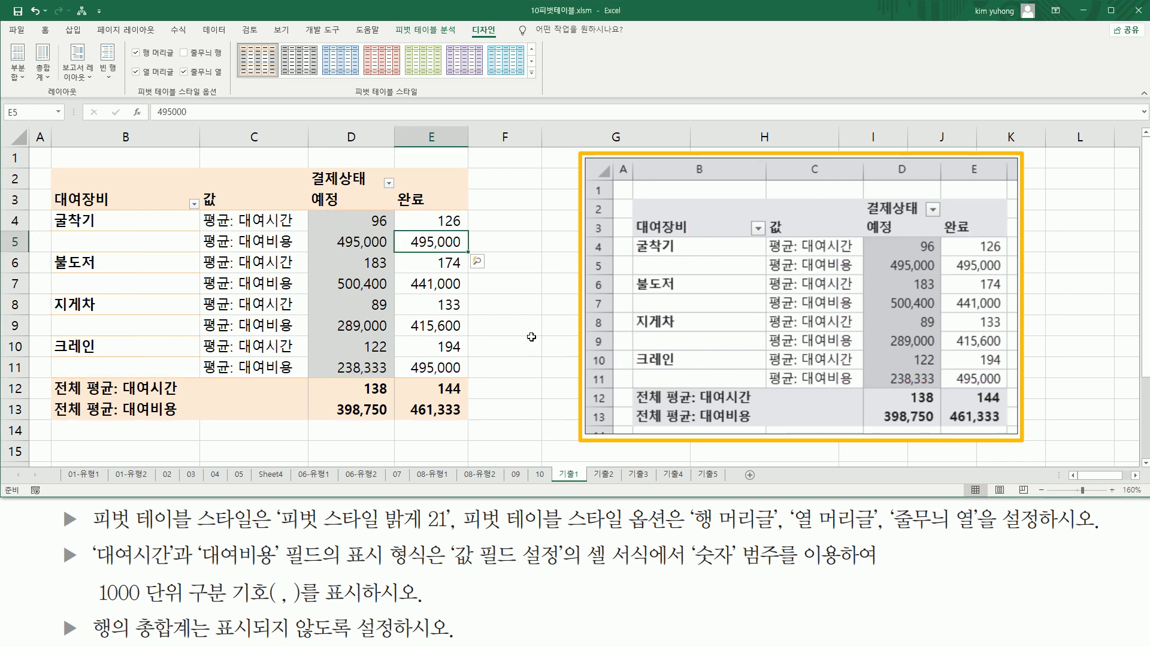